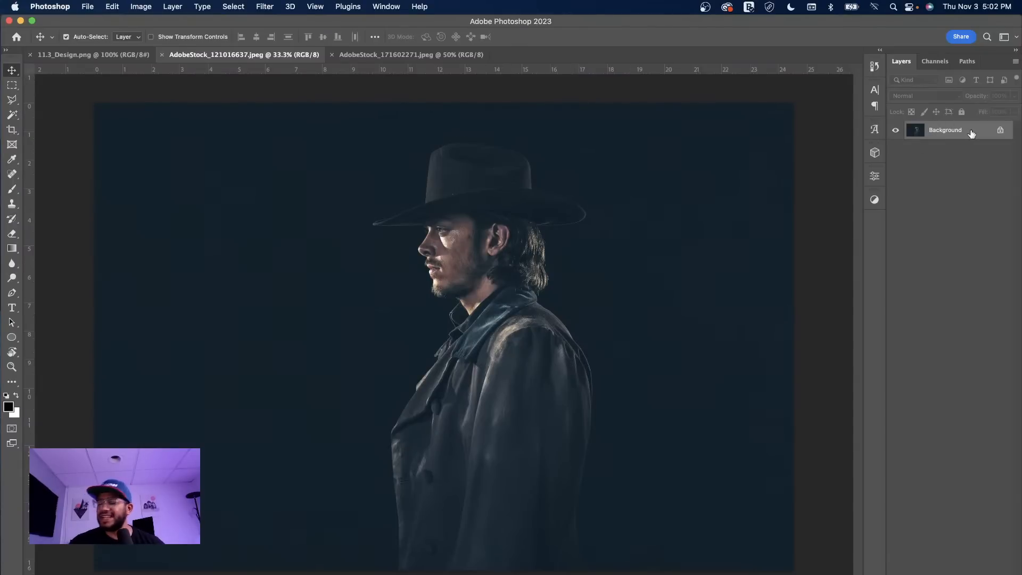
# Duplicate the background layer and select the man on the copy with Select Subject.
pyautogui.press('super+j')
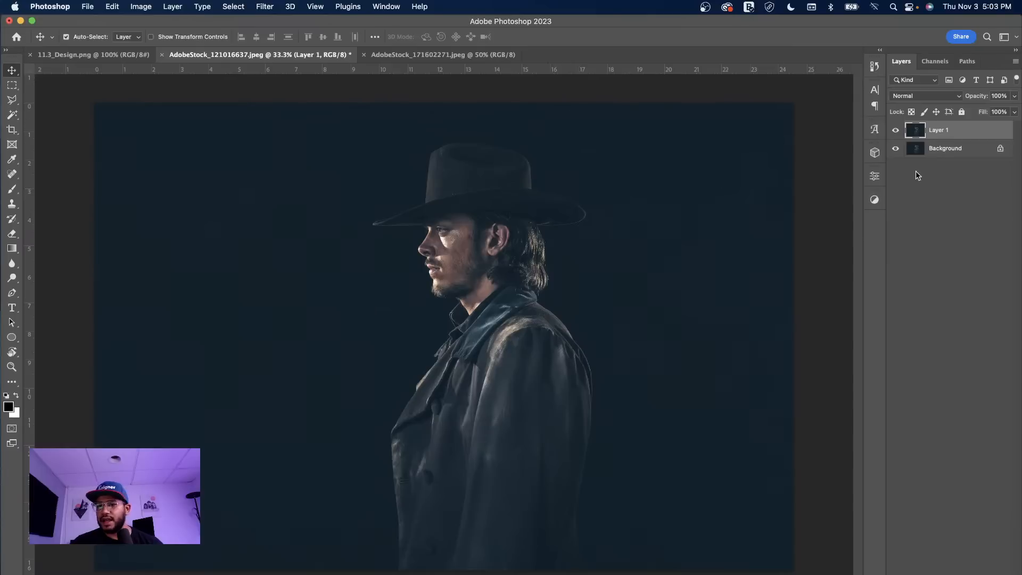
pyautogui.click(875, 177)
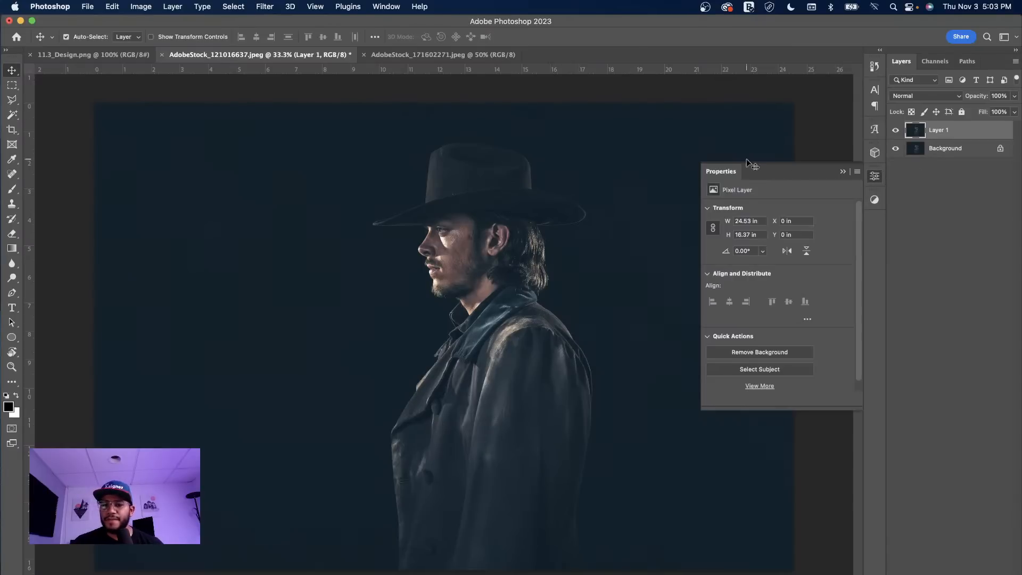
pyautogui.scroll(-1, 809, 290)
pyautogui.click(772, 362)
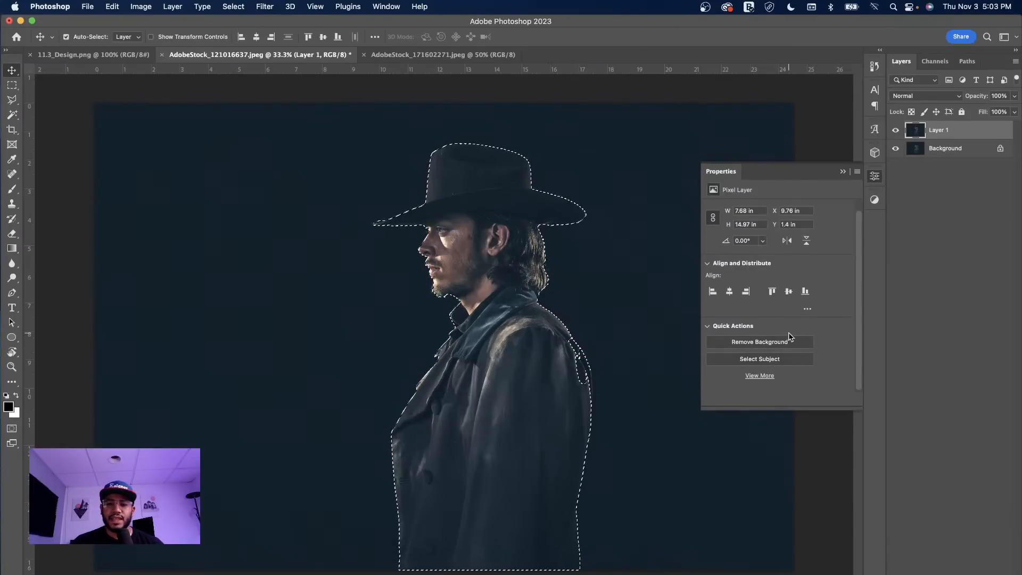
pyautogui.click(875, 176)
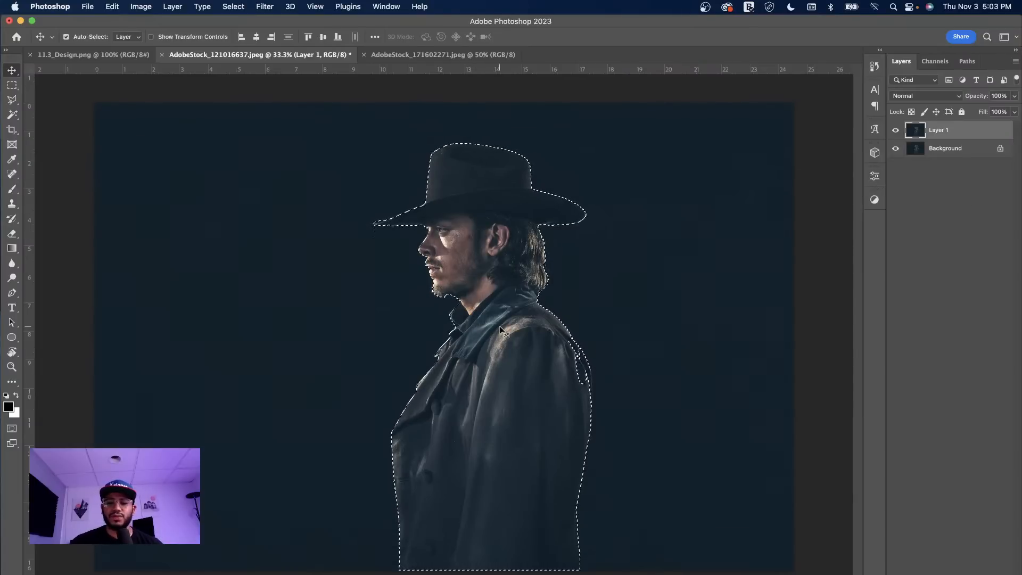
# Add the missed areas along the back of the coat's shoulder to the selection with the Polygonal Lasso.
pyautogui.press('super+equal')
pyautogui.press('super+equal')
pyautogui.press('super+equal')
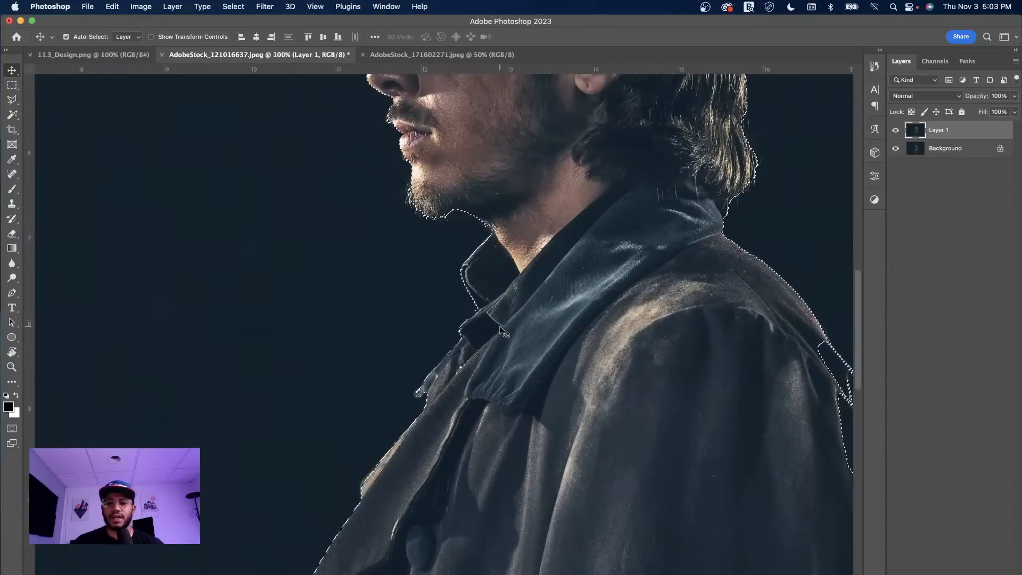
pyautogui.moveTo(844, 331); pyautogui.dragTo(477, 262)
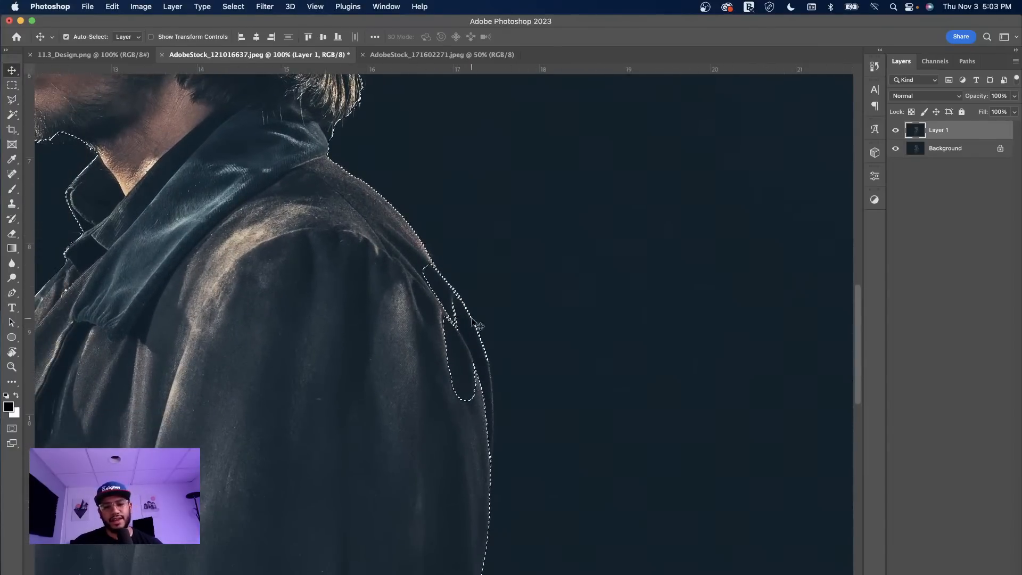
pyautogui.press('super+equal')
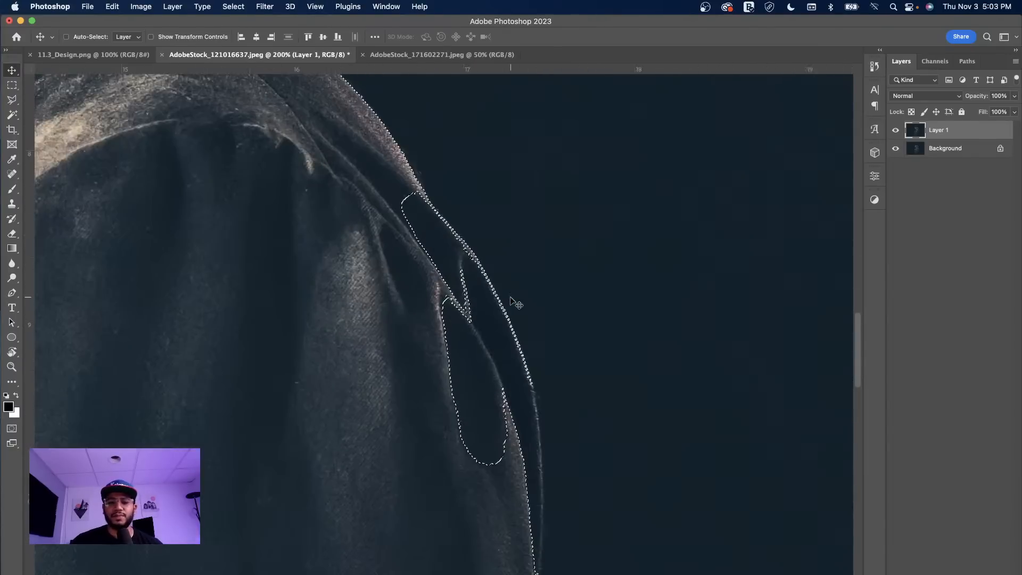
pyautogui.moveTo(547, 310); pyautogui.dragTo(614, 293)
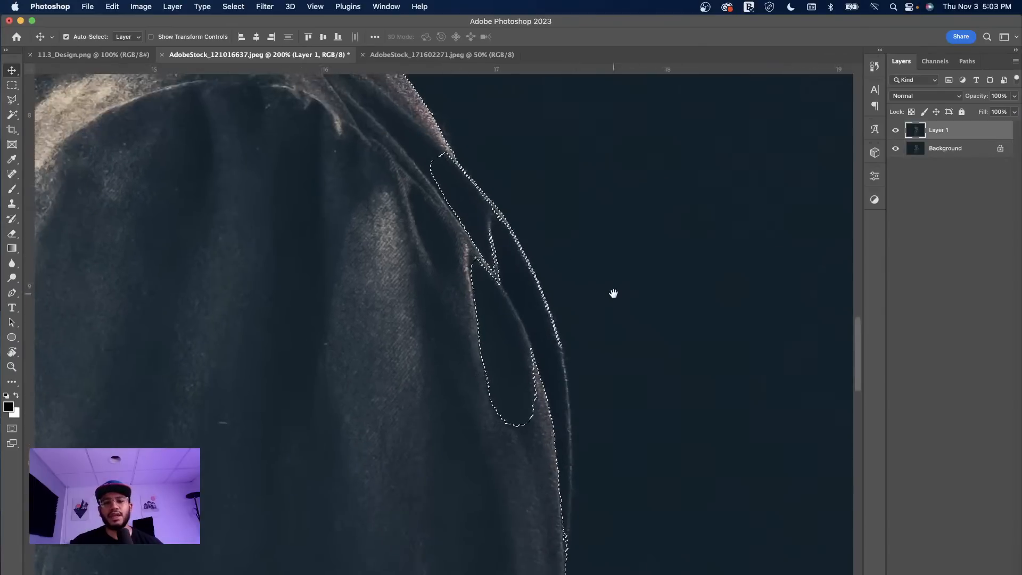
pyautogui.click(12, 101)
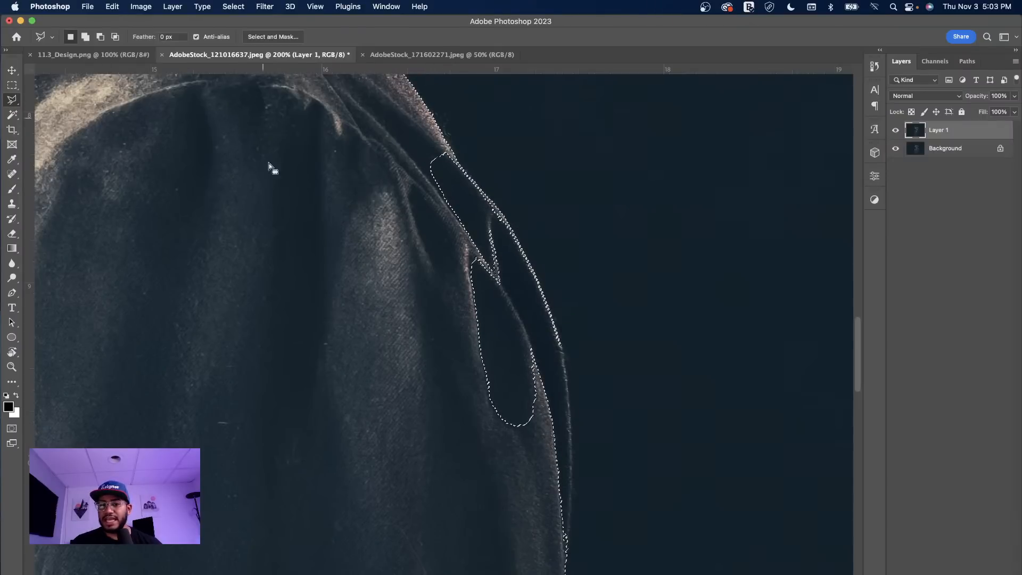
pyautogui.click(317, 138)
pyautogui.click(446, 148)
pyautogui.click(488, 202)
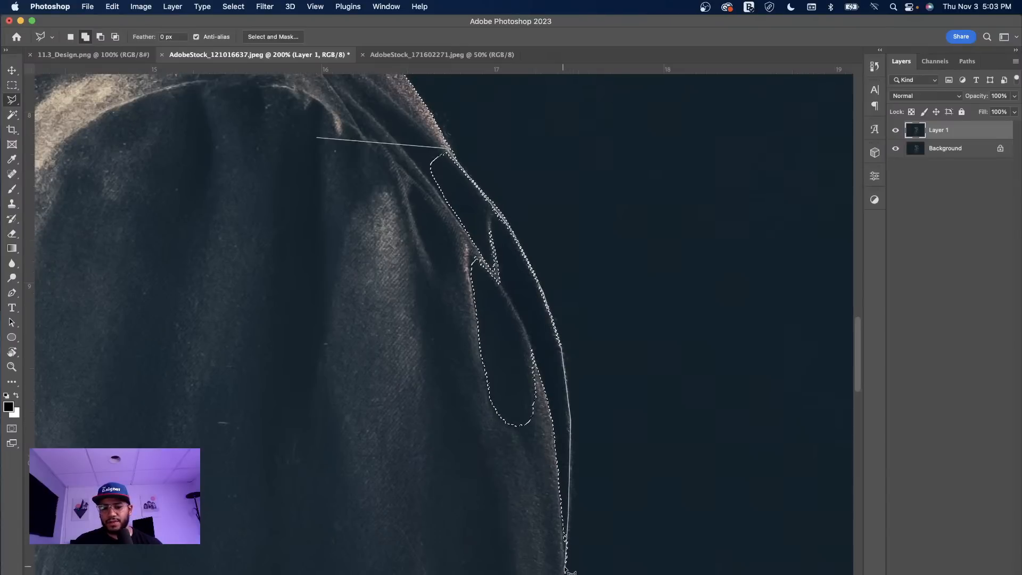
pyautogui.click(481, 528)
pyautogui.click(310, 400)
pyautogui.click(287, 280)
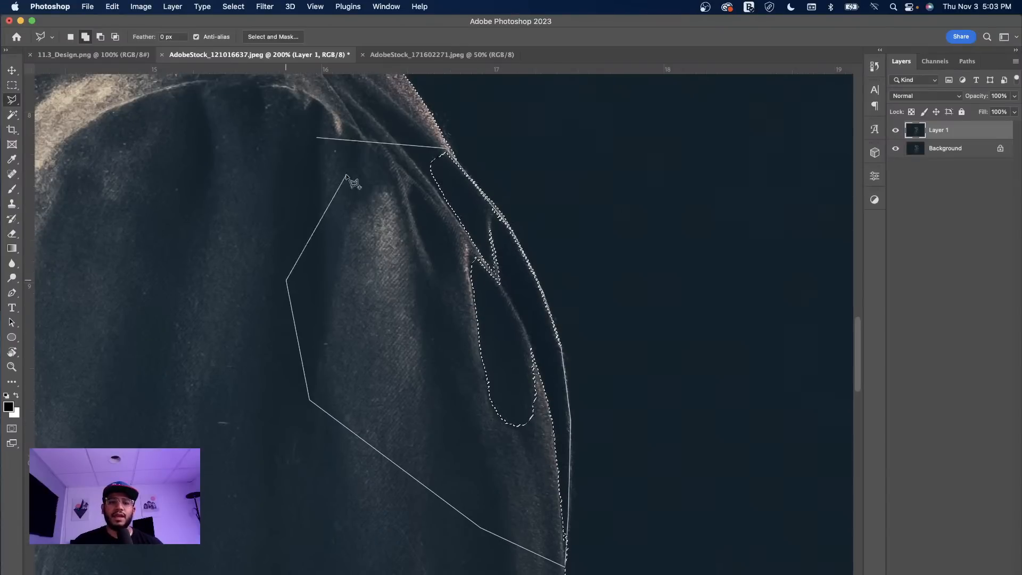
pyautogui.keyDown('shift'); pyautogui.click(318, 138); pyautogui.keyUp('shift')
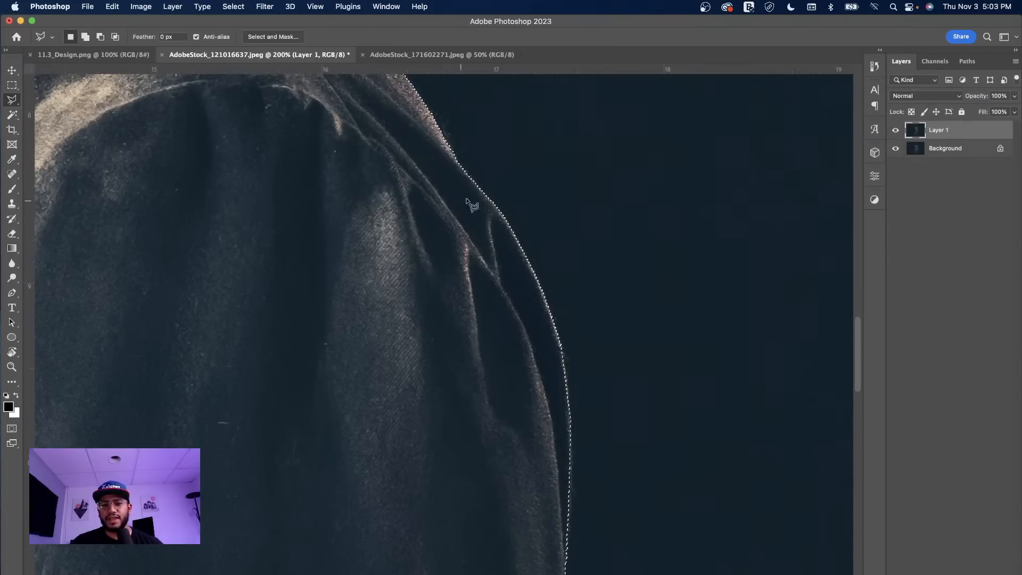
# Add the missed tip of the small cloth flap below the front collar to the selection.
pyautogui.moveTo(267, 150); pyautogui.dragTo(719, 215)
pyautogui.moveTo(399, 210); pyautogui.dragTo(616, 277)
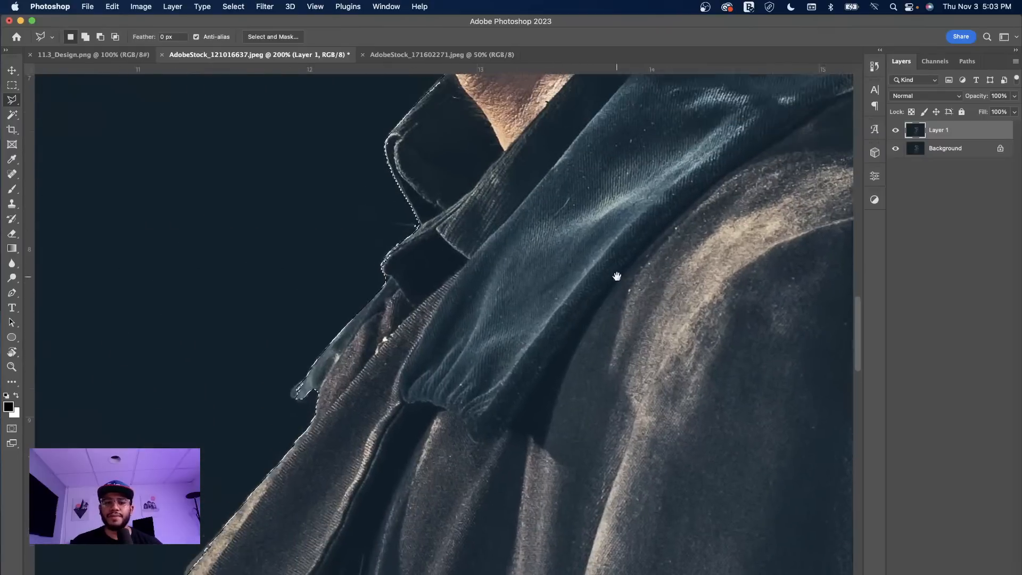
pyautogui.moveTo(437, 234); pyautogui.dragTo(566, 269)
pyautogui.moveTo(468, 388); pyautogui.dragTo(413, 296)
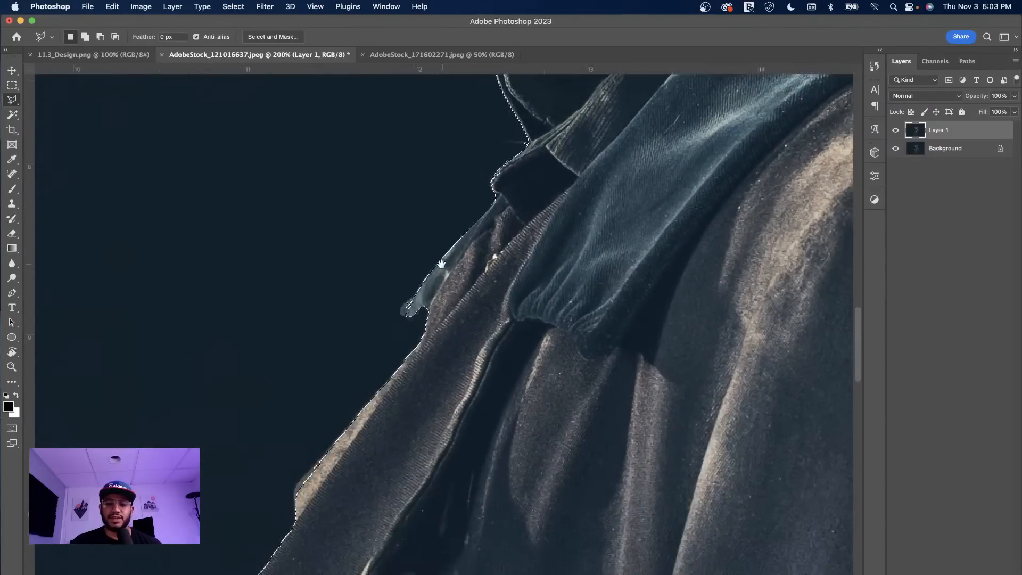
pyautogui.press('super+equal')
pyautogui.press('super+equal')
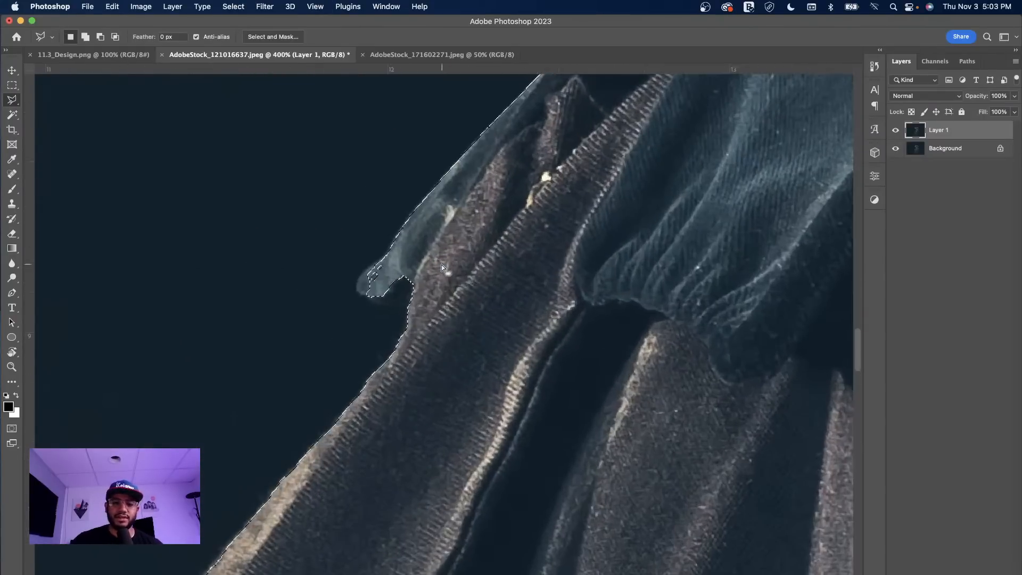
pyautogui.moveTo(431, 260); pyautogui.dragTo(415, 278)
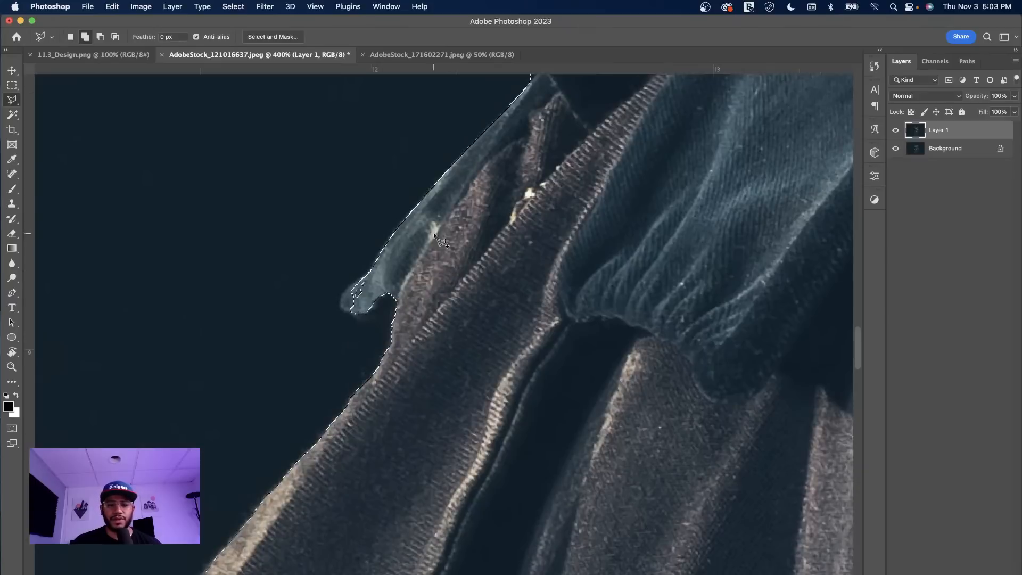
pyautogui.click(461, 217)
pyautogui.click(360, 282)
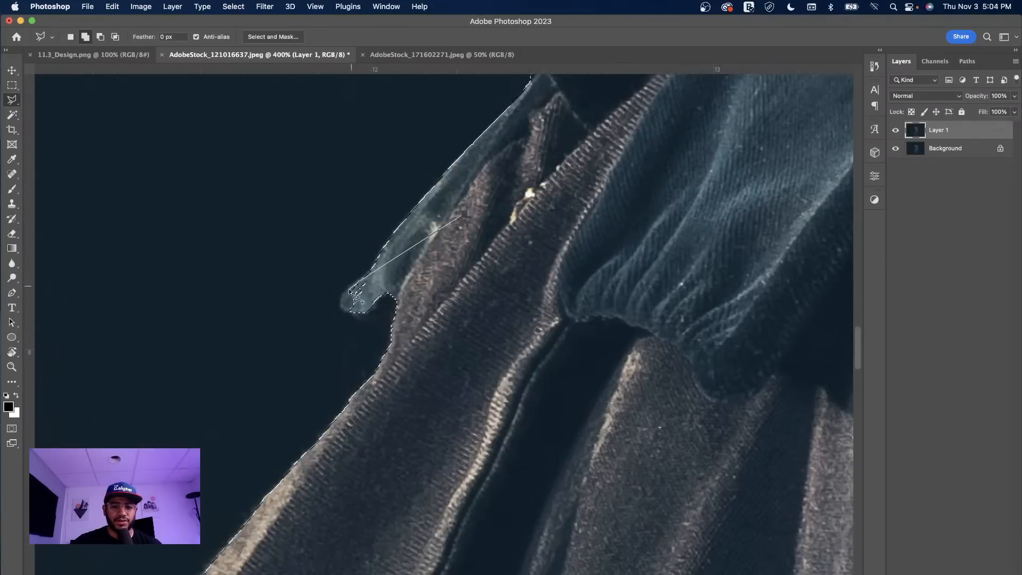
pyautogui.click(369, 312)
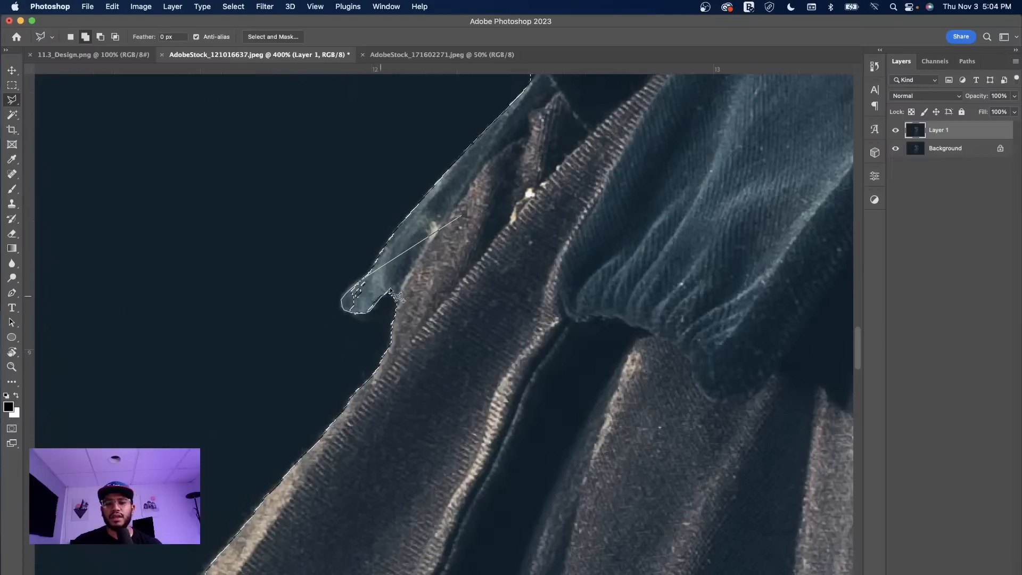
pyautogui.doubleClick(462, 215)
# Add the missed light-coloured outer edge of the coat's front lapel to the selection.
pyautogui.moveTo(435, 417); pyautogui.dragTo(416, 433)
pyautogui.keyDown('shift'); pyautogui.click(566, 232); pyautogui.keyUp('shift')
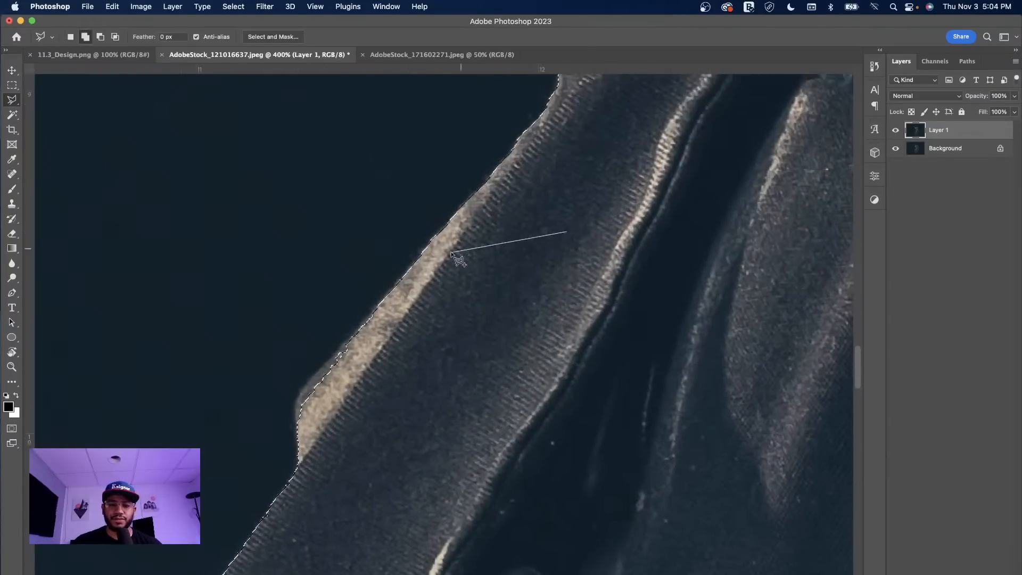
pyautogui.click(424, 250)
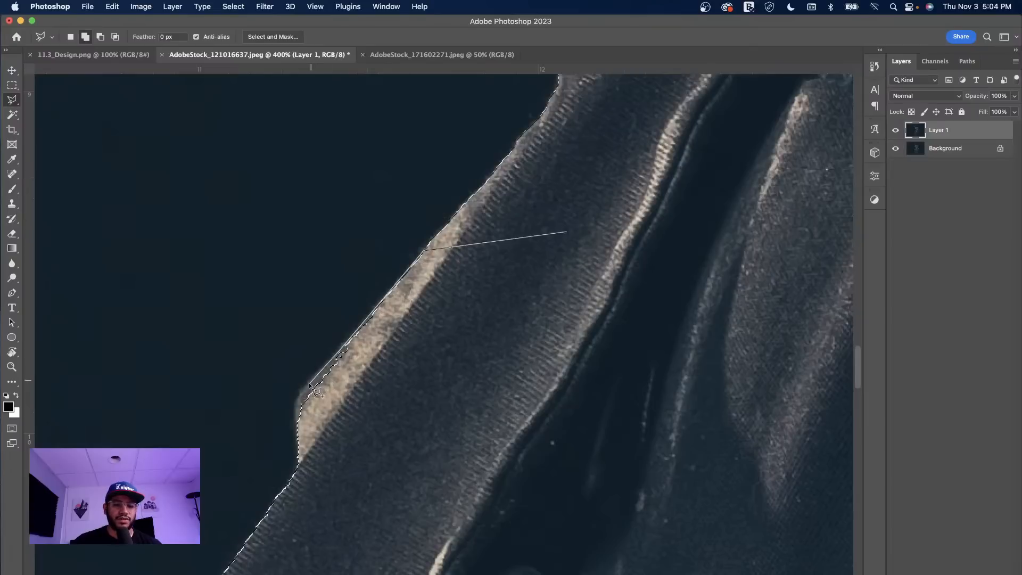
pyautogui.click(298, 439)
pyautogui.click(402, 444)
pyautogui.click(649, 368)
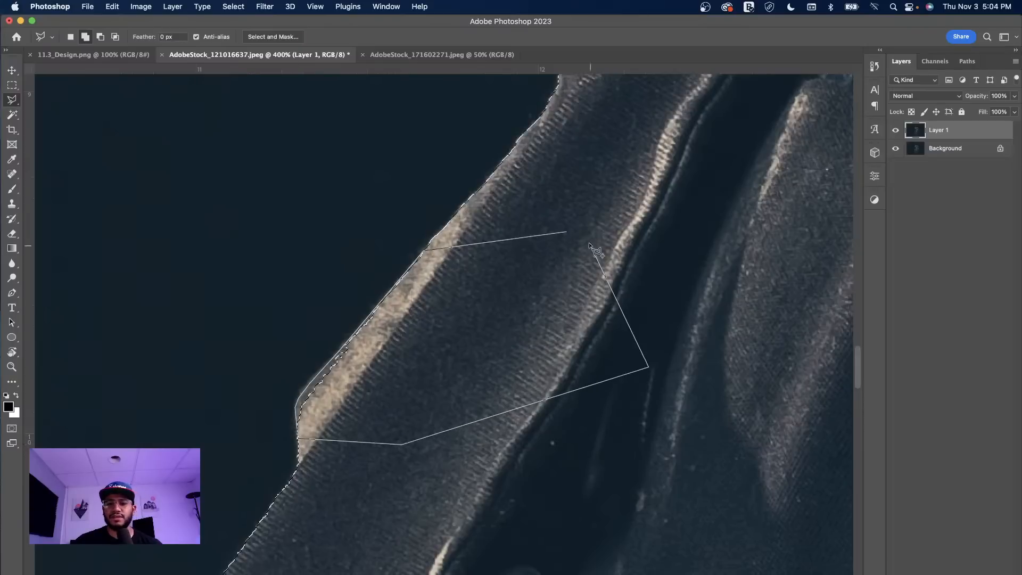
pyautogui.click(570, 233)
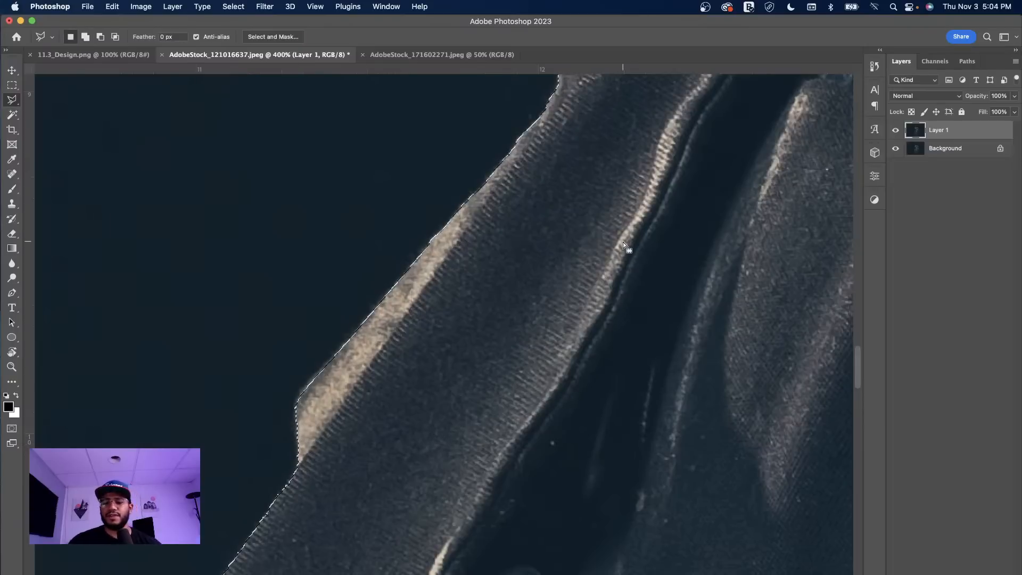
# Examine the selection outline around the coat, collar, beard and face for missed areas.
pyautogui.press('super+minus')
pyautogui.press('super+minus')
pyautogui.press('super+minus')
pyautogui.press('super+minus')
pyautogui.press('super+minus')
pyautogui.press('super+minus')
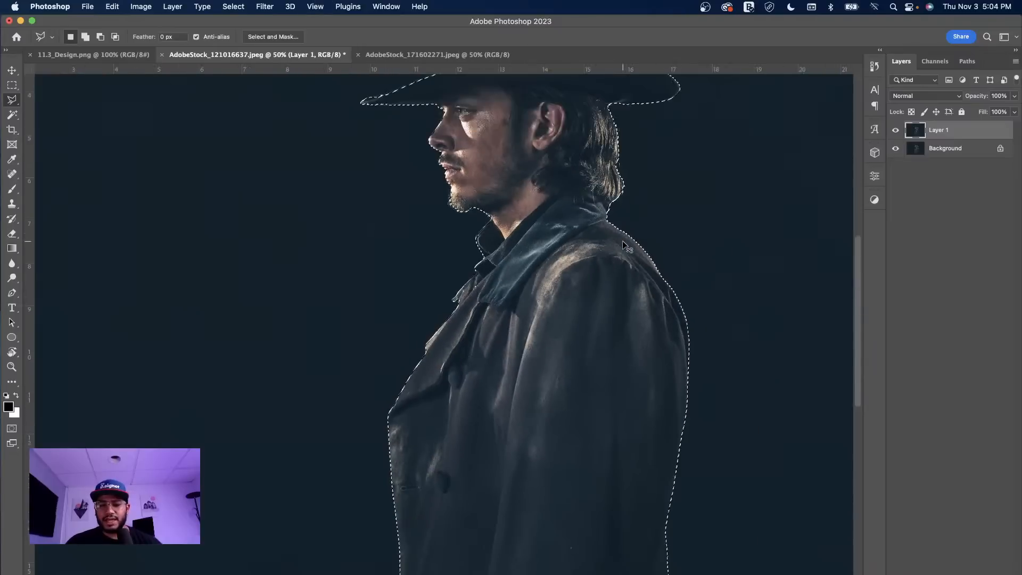
pyautogui.press('super+plus')
pyautogui.press('super+plus')
pyautogui.press('super+plus')
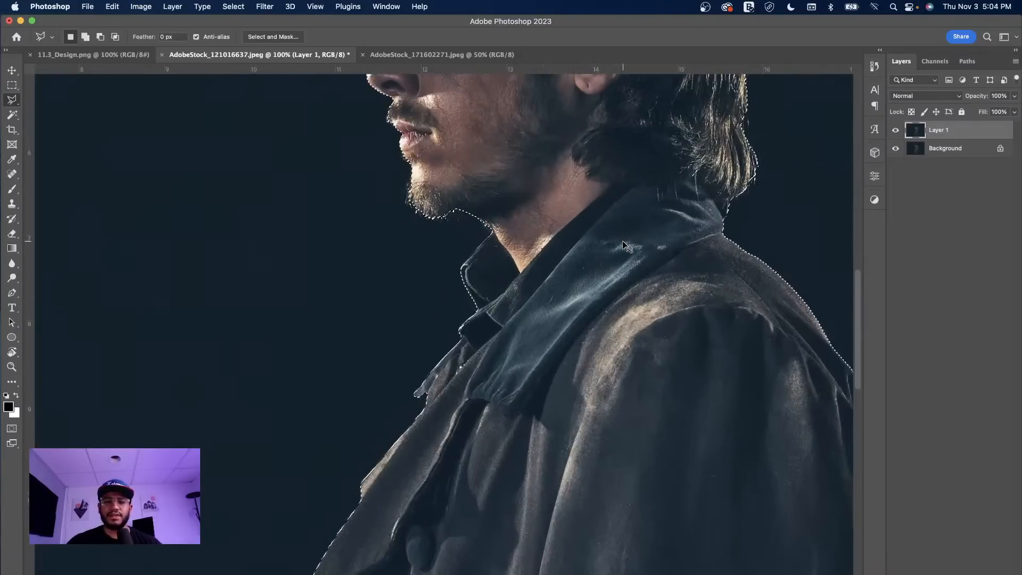
pyautogui.scroll(5, 554, 223)
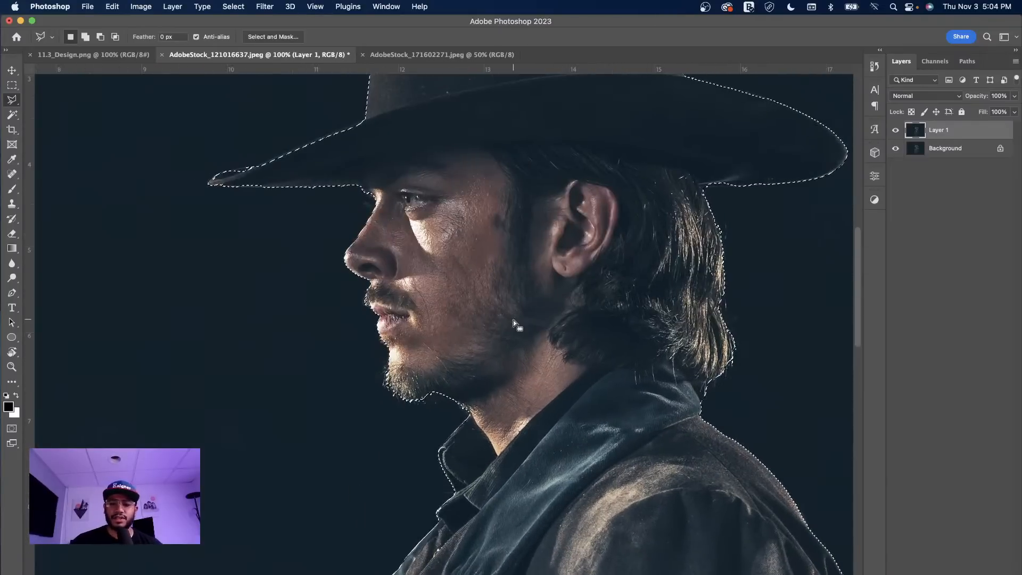
pyautogui.press('super+plus')
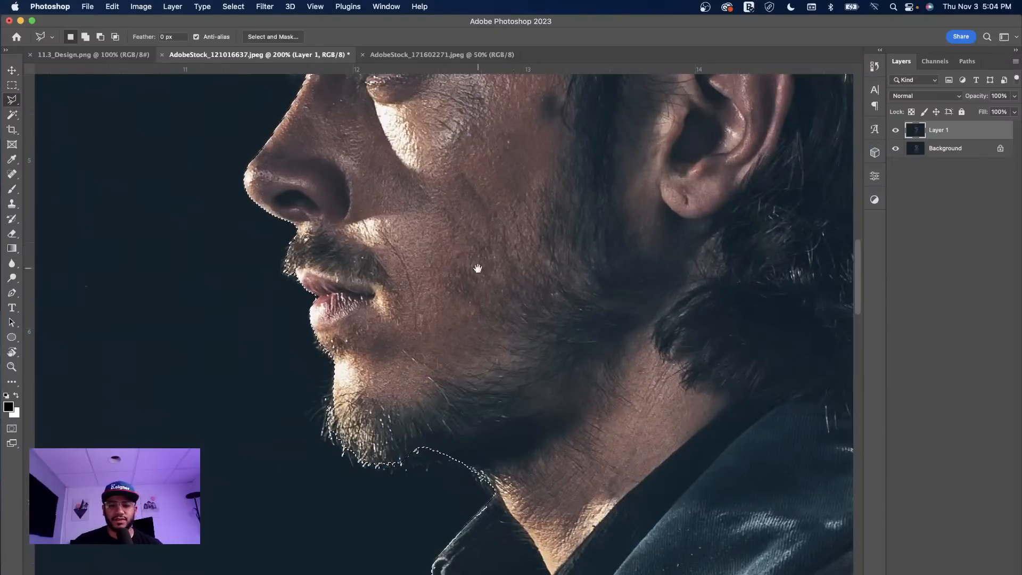
pyautogui.moveTo(459, 246); pyautogui.dragTo(553, 379)
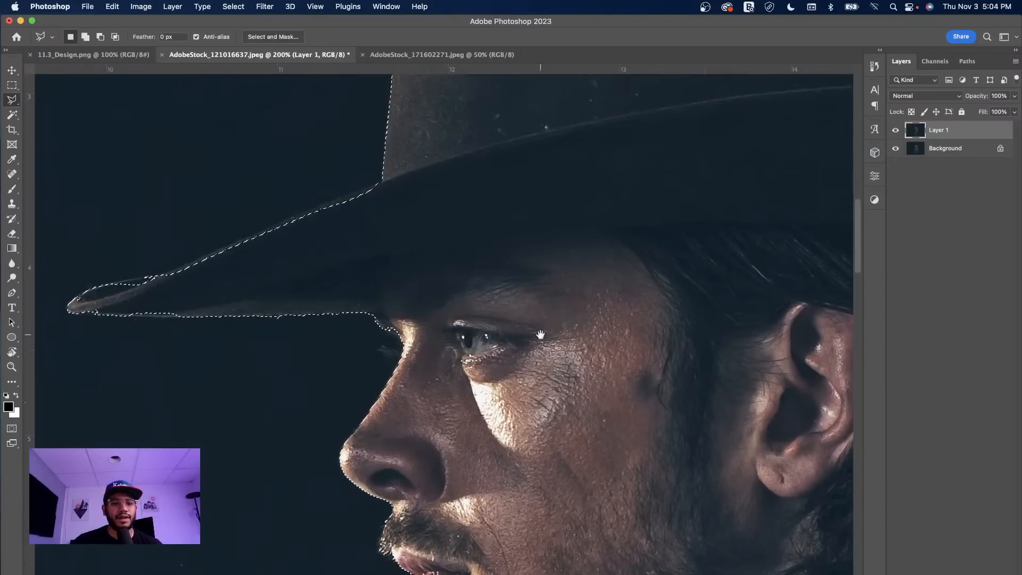
# Add the missed underside edge and tip of the hat's front brim to the selection with the Polygonal Lasso.
pyautogui.moveTo(373, 278); pyautogui.dragTo(621, 307)
pyautogui.press('super+minus')
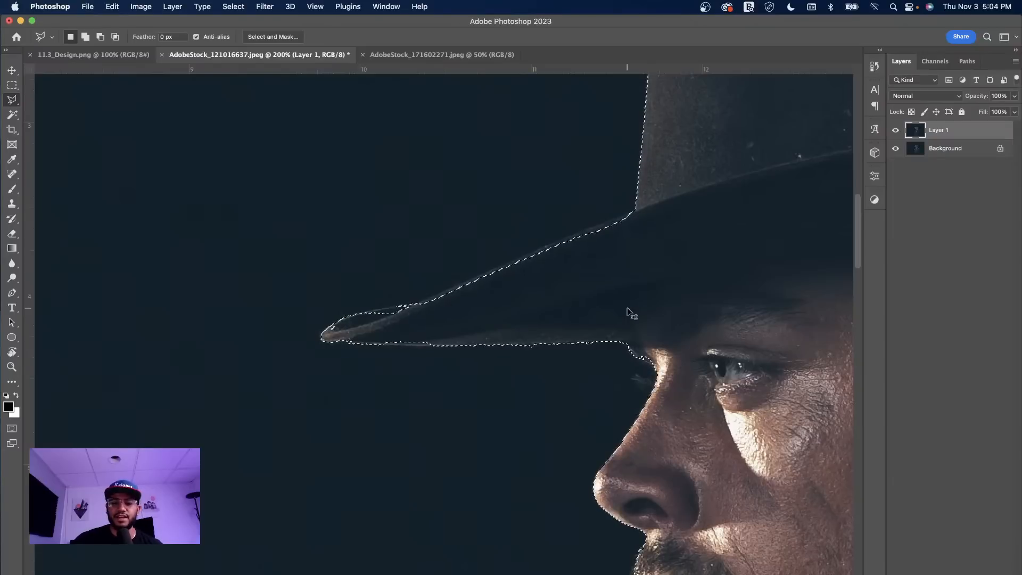
pyautogui.press('super+plus')
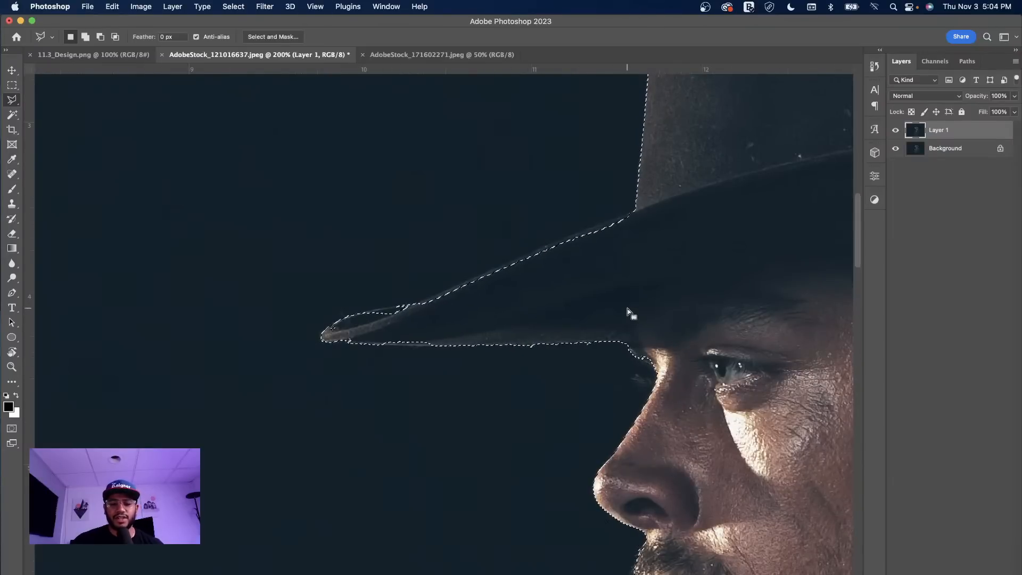
pyautogui.press('super+plus')
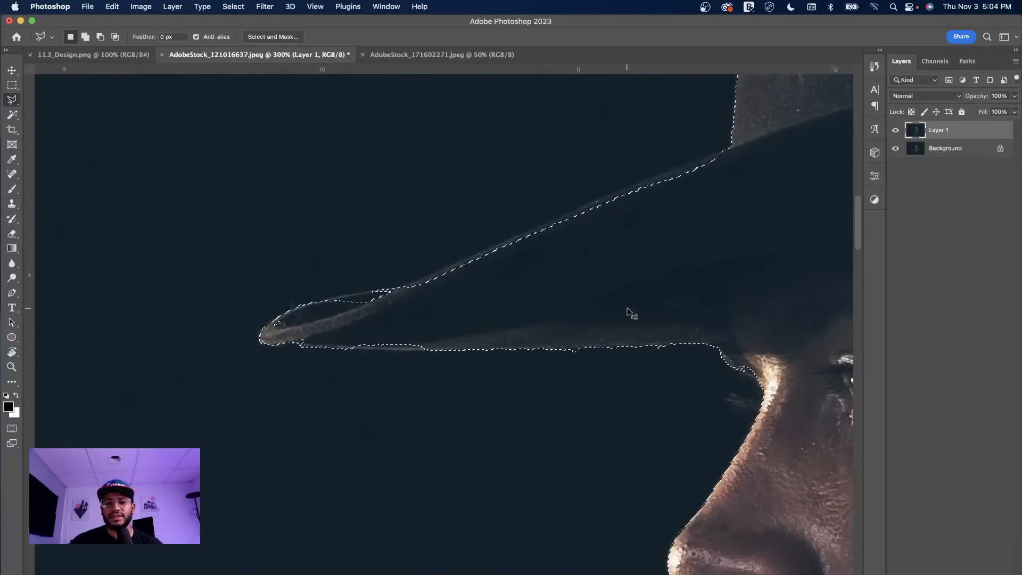
pyautogui.moveTo(531, 326); pyautogui.dragTo(616, 296)
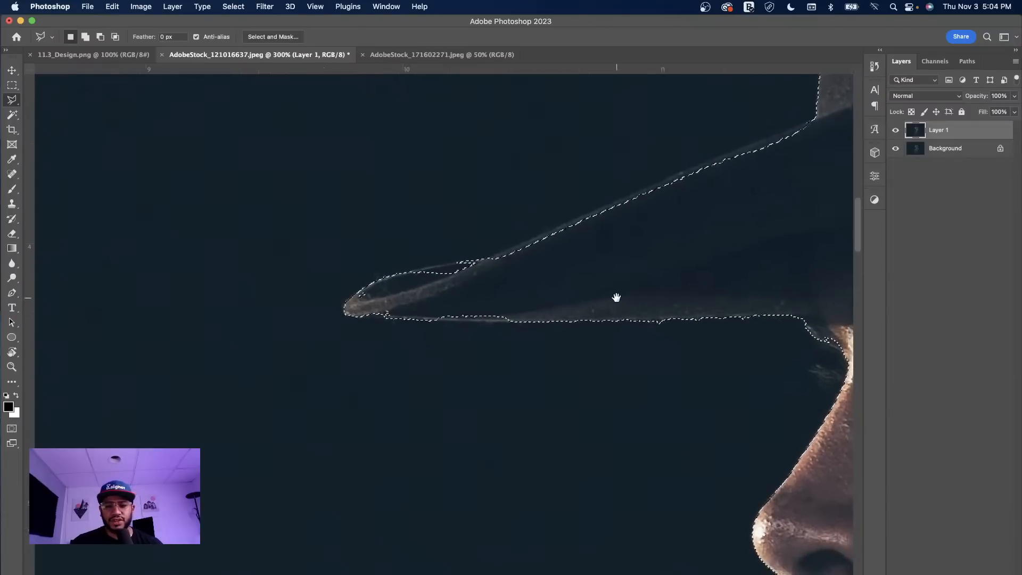
pyautogui.click(758, 235)
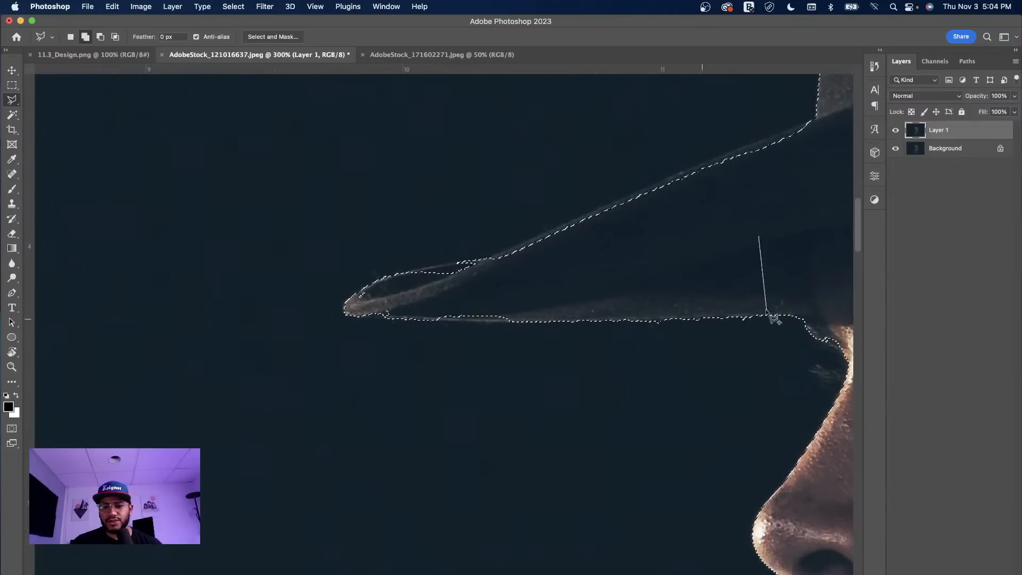
pyautogui.click(806, 308)
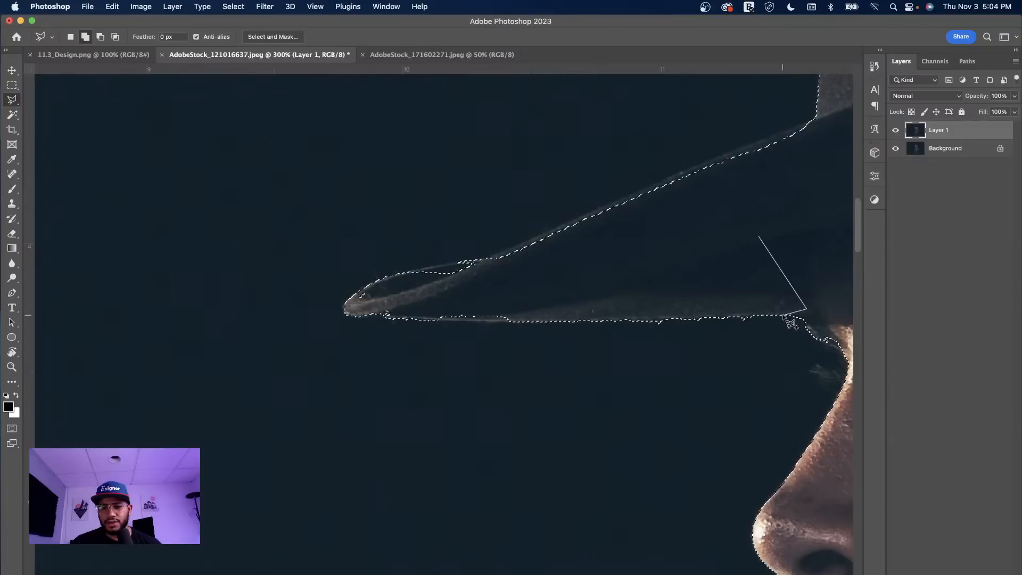
pyautogui.click(618, 322)
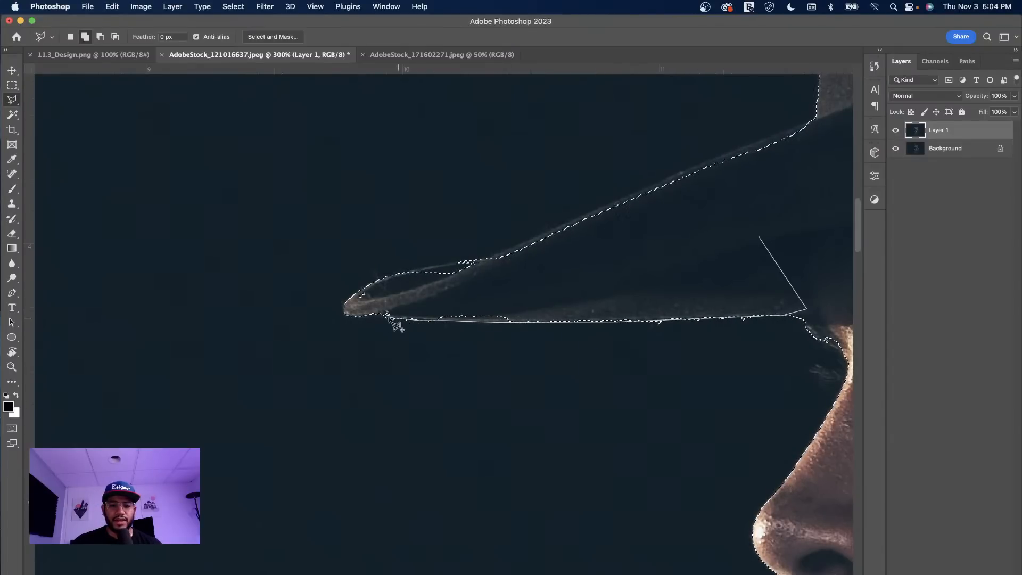
pyautogui.click(353, 317)
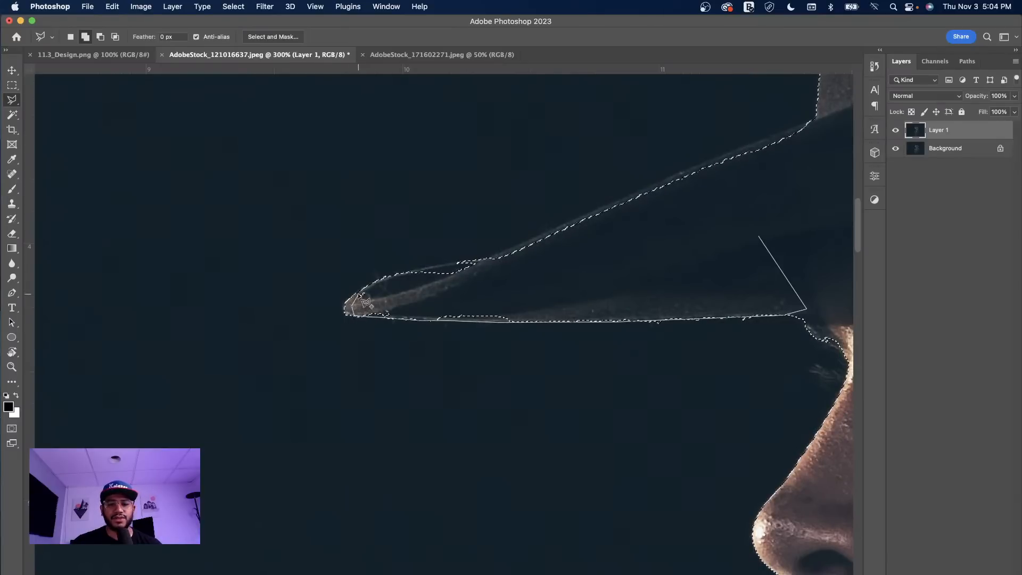
pyautogui.click(398, 275)
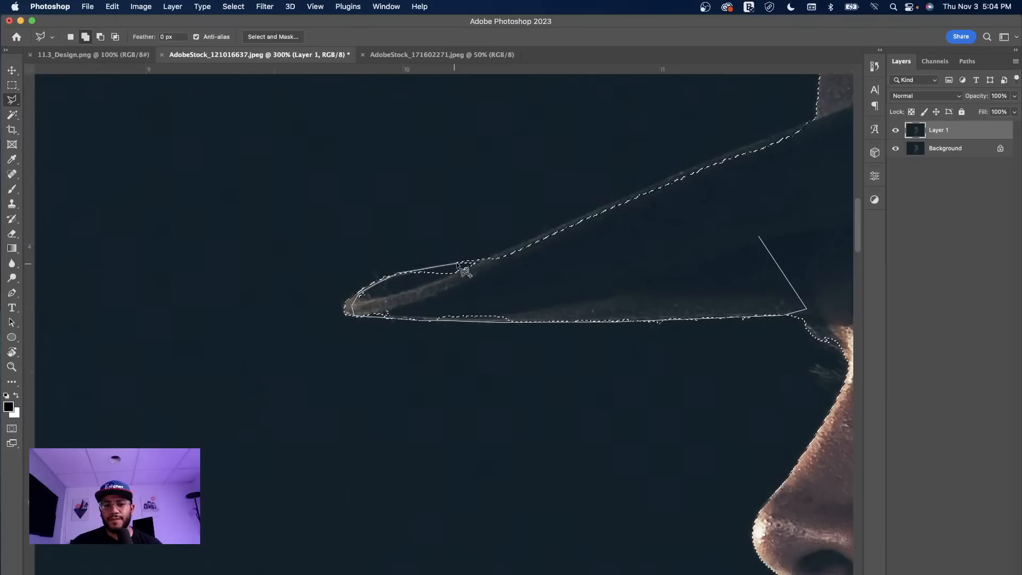
pyautogui.click(509, 259)
pyautogui.click(561, 267)
pyautogui.doubleClick(759, 238)
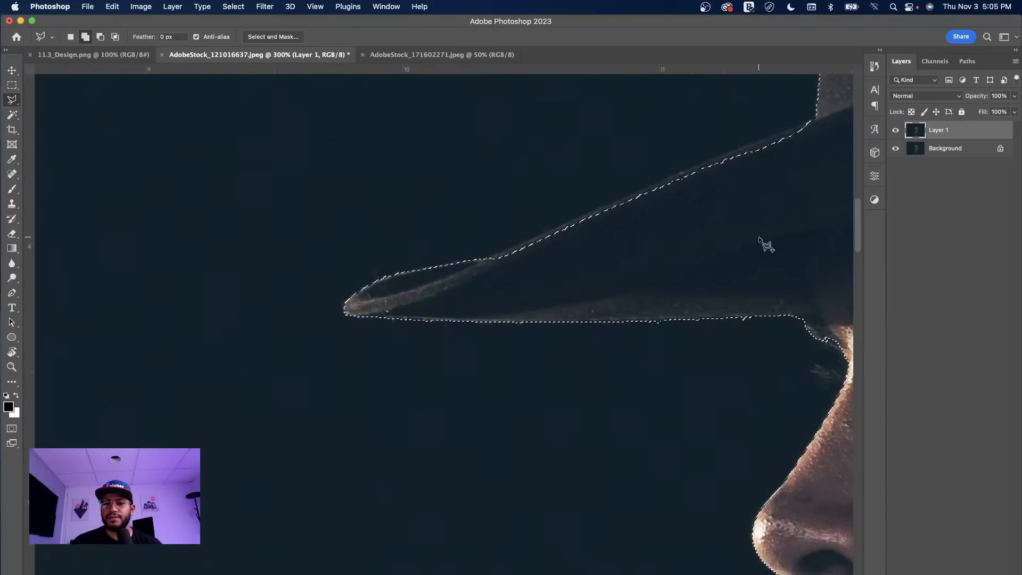
# Add the missed upper edge of the front brim, from near its tip up to the crown, to the selection.
pyautogui.moveTo(709, 216)
pyautogui.mouseDown()
pyautogui.moveTo(582, 249)
pyautogui.moveTo(477, 258)
pyautogui.mouseUp()
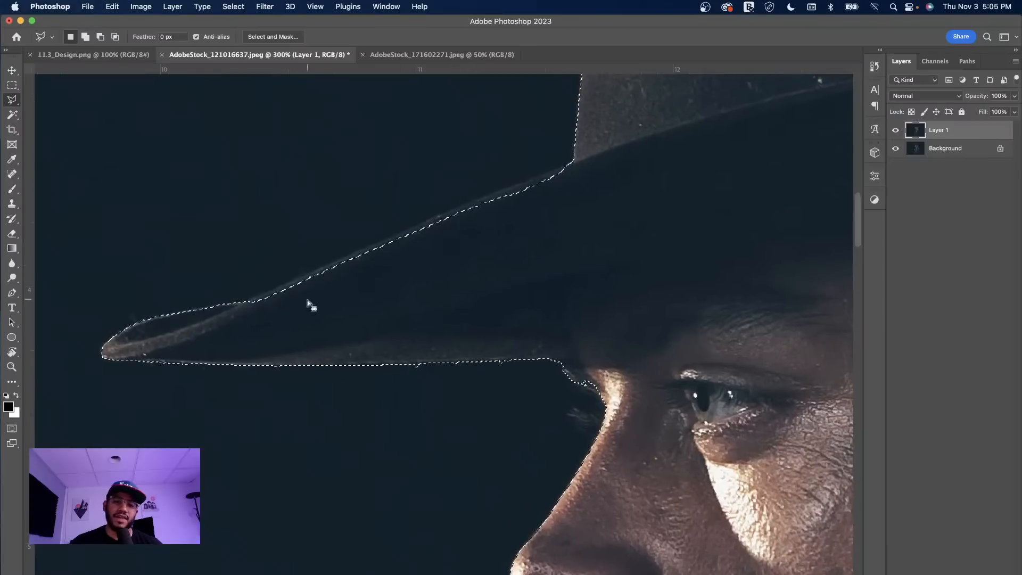
pyautogui.click(230, 327)
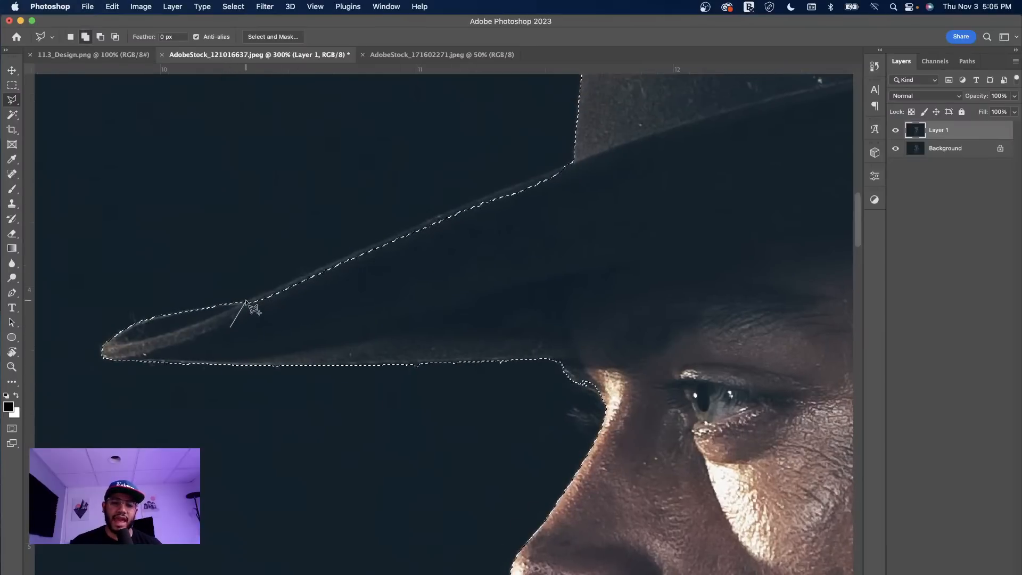
pyautogui.click(248, 301)
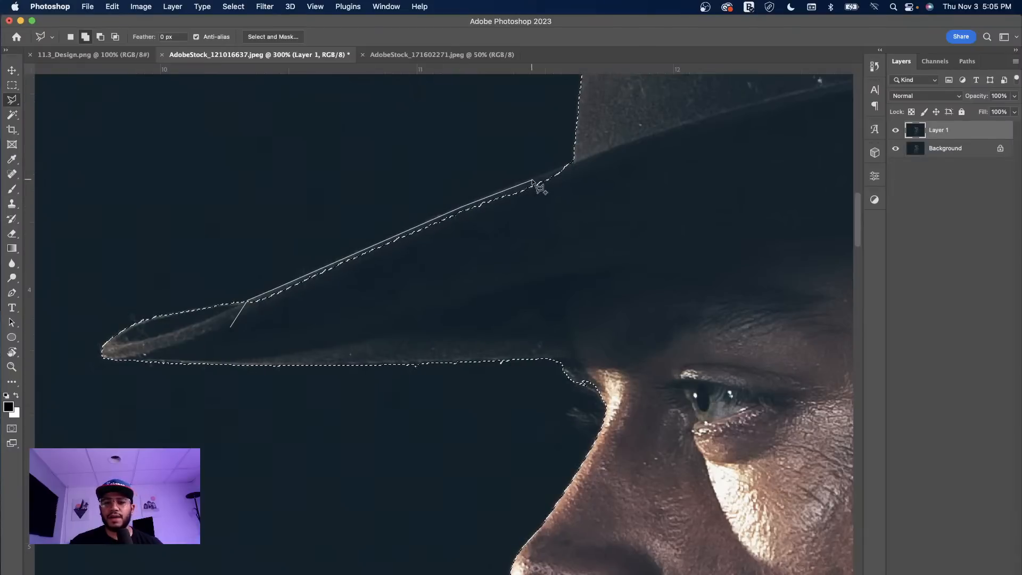
pyautogui.click(587, 158)
pyautogui.click(625, 163)
pyautogui.click(633, 238)
pyautogui.click(378, 302)
pyautogui.click(264, 328)
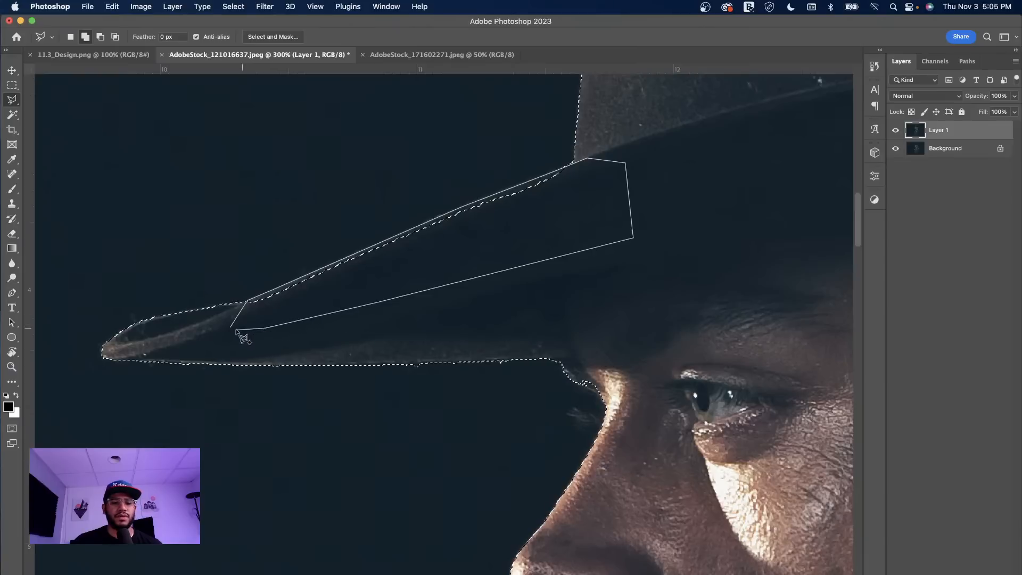
pyautogui.click(230, 329)
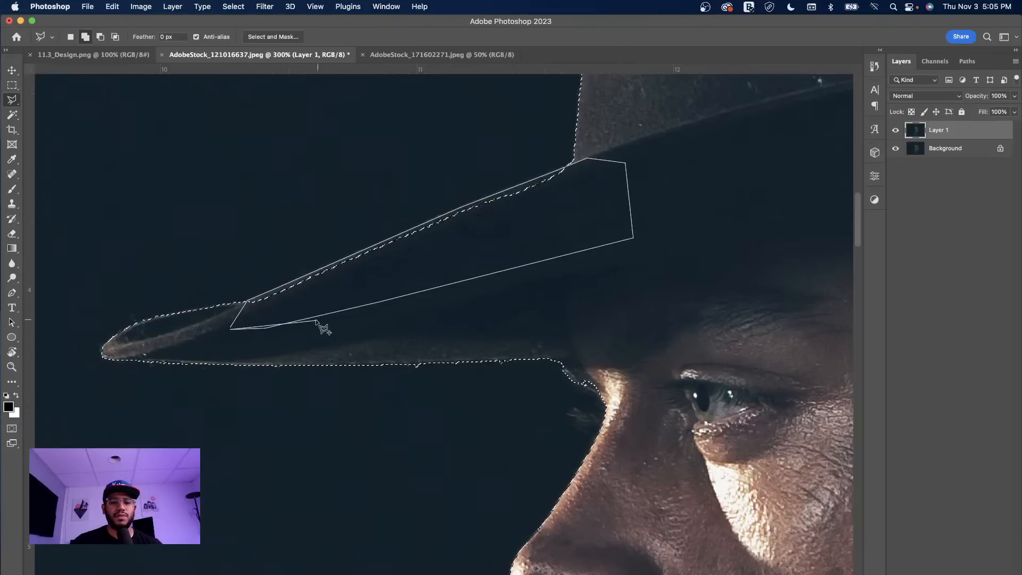
pyautogui.click(229, 328)
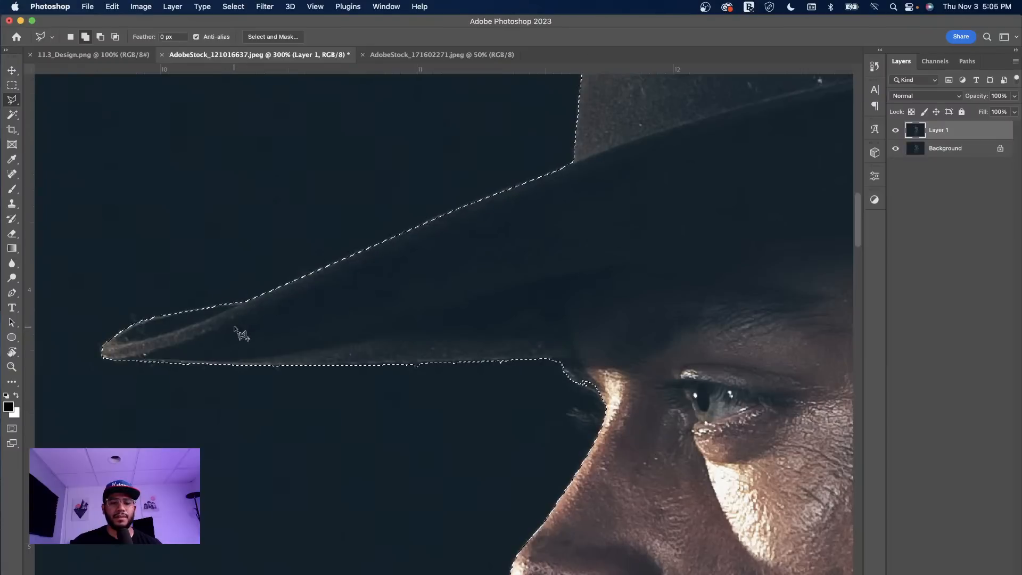
# Add the missed notches along the top edge of the hat's crown to the selection.
pyautogui.press('super+1')
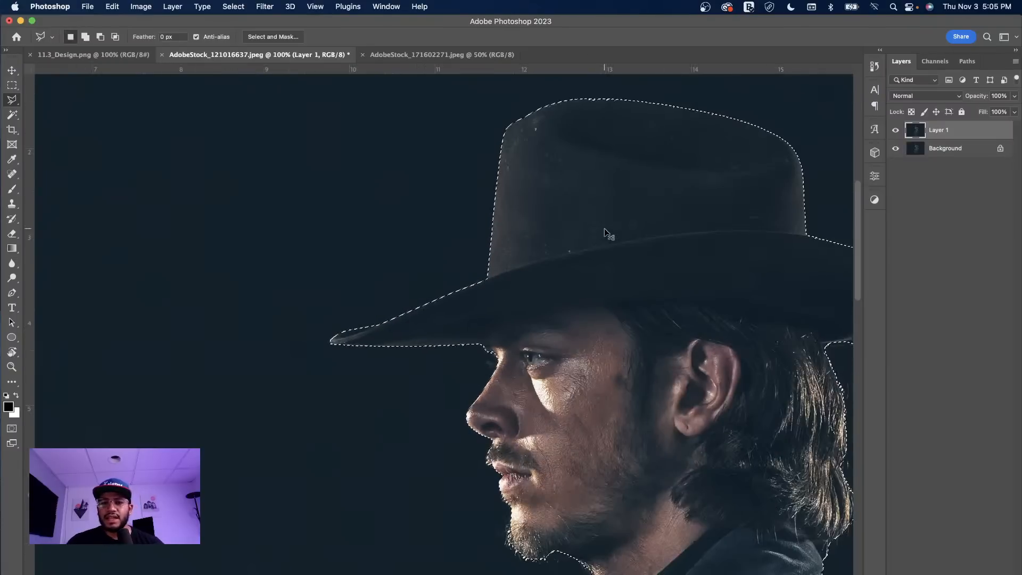
pyautogui.scroll(5, 566, 164)
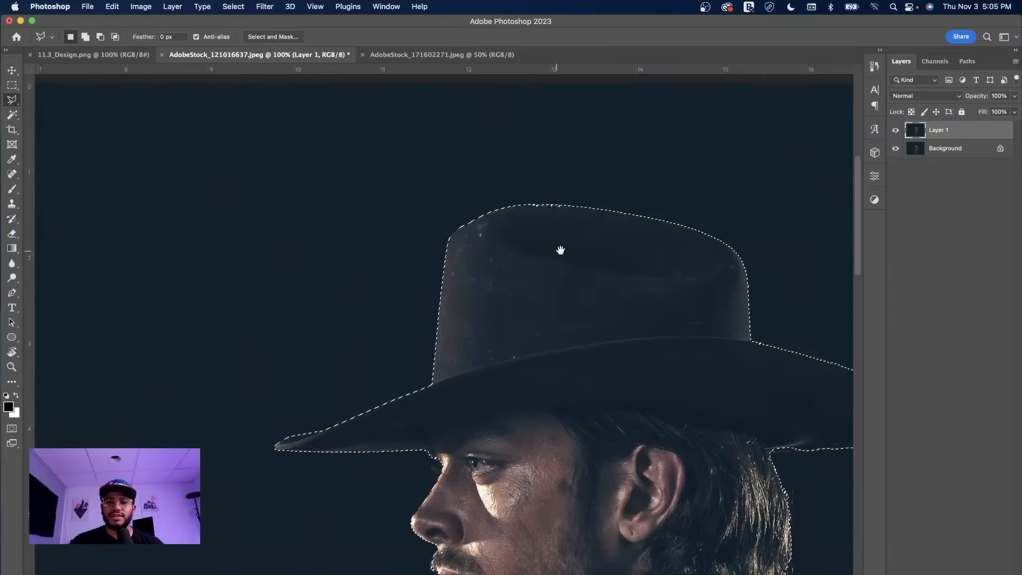
pyautogui.press('super+equal')
pyautogui.press('super+equal')
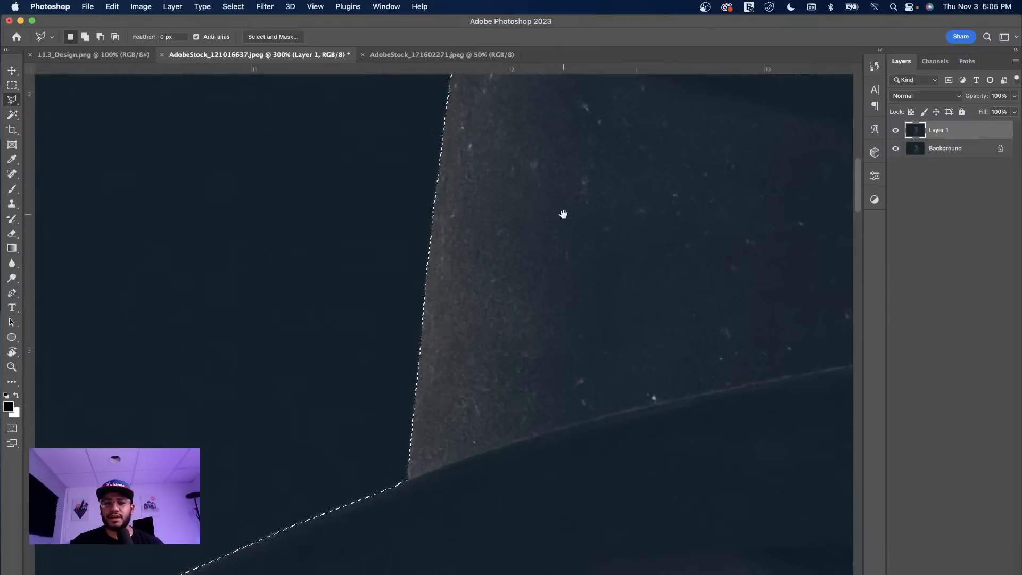
pyautogui.scroll(10, 473, 338)
pyautogui.hscroll(8, 472, 338)
pyautogui.moveTo(520, 317); pyautogui.dragTo(291, 292)
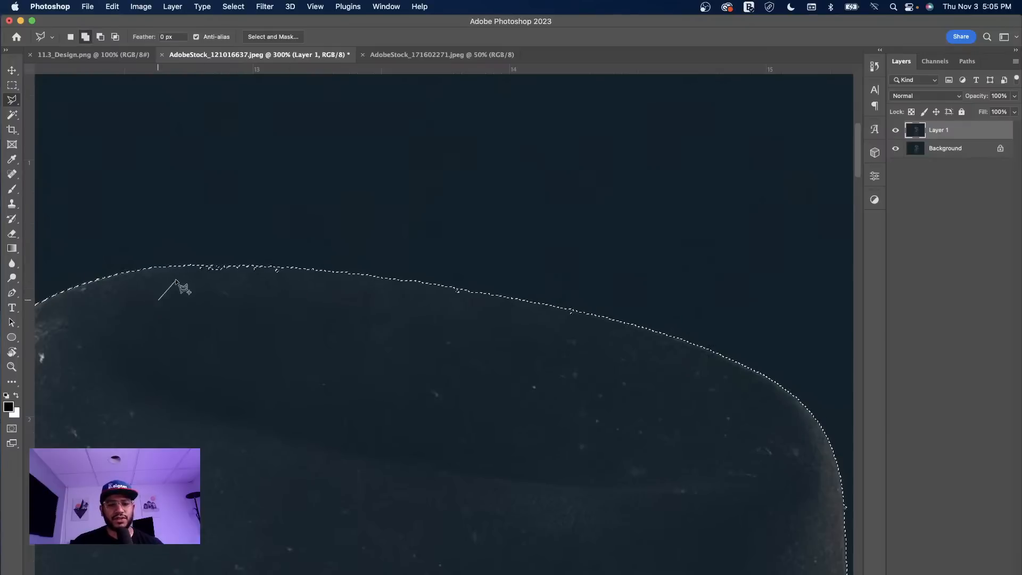
pyautogui.click(191, 265)
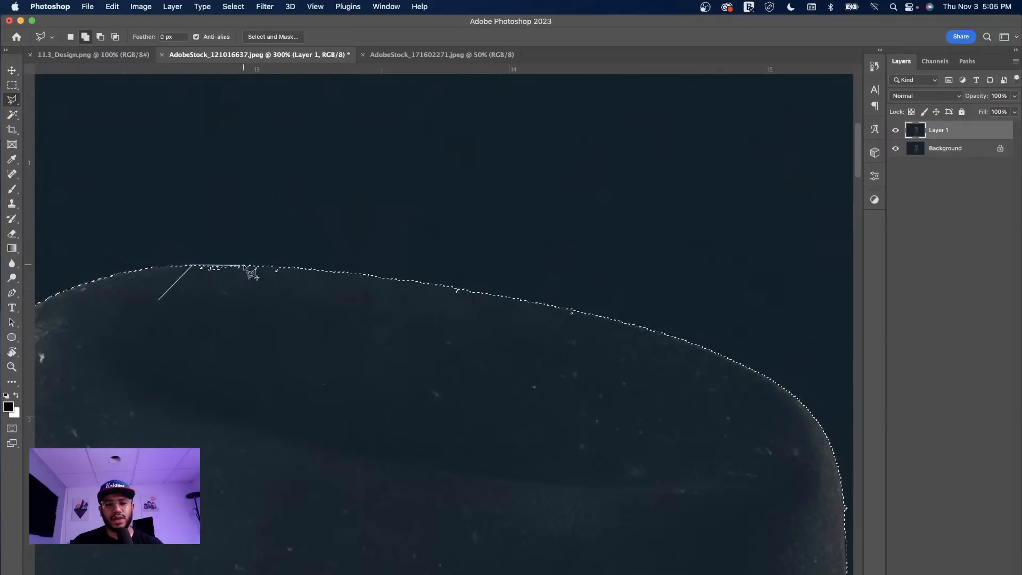
pyautogui.click(310, 270)
pyautogui.click(459, 291)
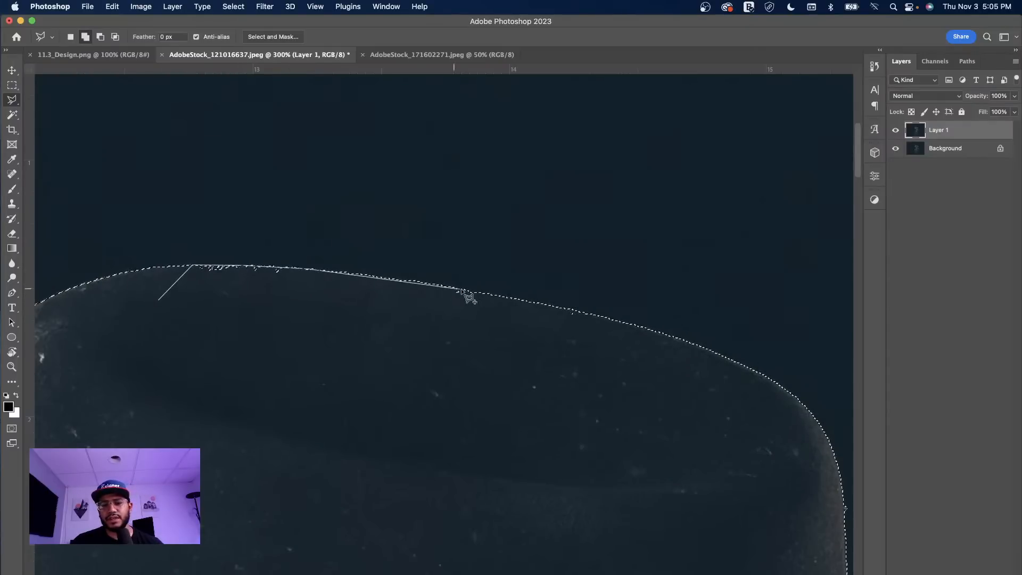
pyautogui.click(584, 313)
pyautogui.click(617, 331)
pyautogui.click(601, 405)
pyautogui.click(313, 419)
pyautogui.click(159, 300)
# Examine the selection outline around the whole figure, from the hat down to the coat.
pyautogui.press('super+minus')
pyautogui.press('super+minus')
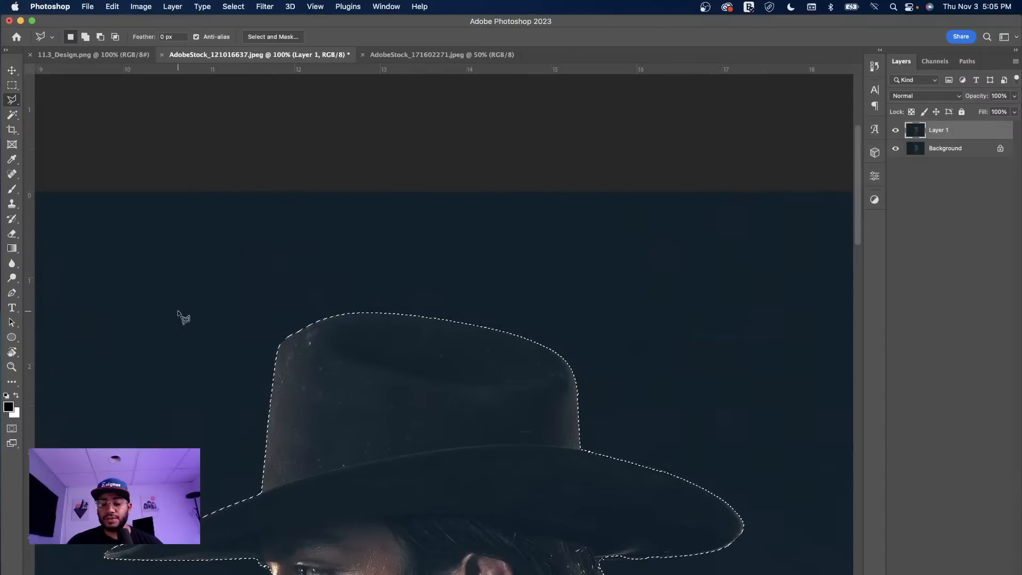
pyautogui.press('super+minus')
pyautogui.moveTo(428, 382); pyautogui.dragTo(444, 211)
pyautogui.moveTo(518, 341); pyautogui.dragTo(420, 208)
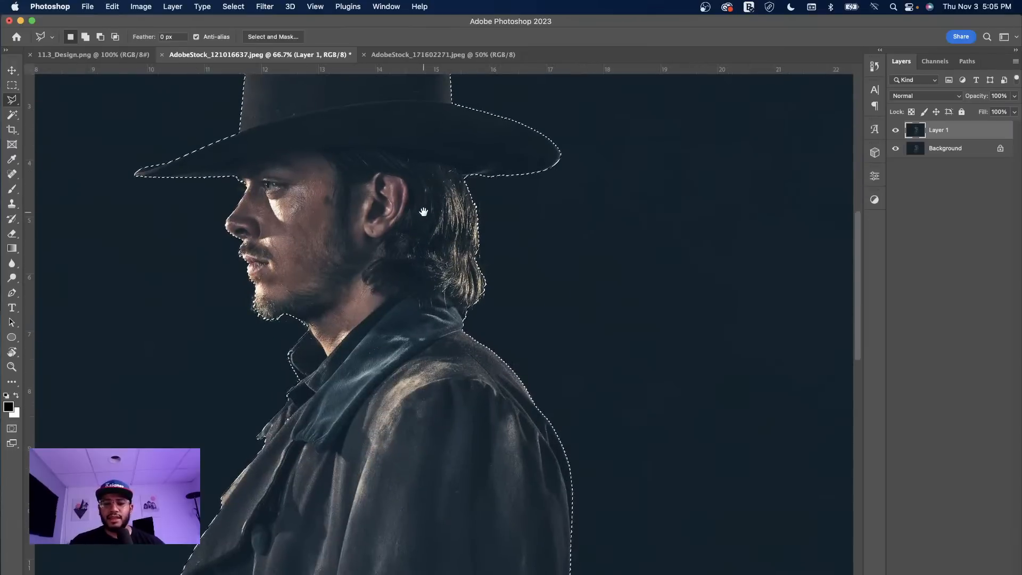
pyautogui.press('super+minus')
pyautogui.press('super+minus')
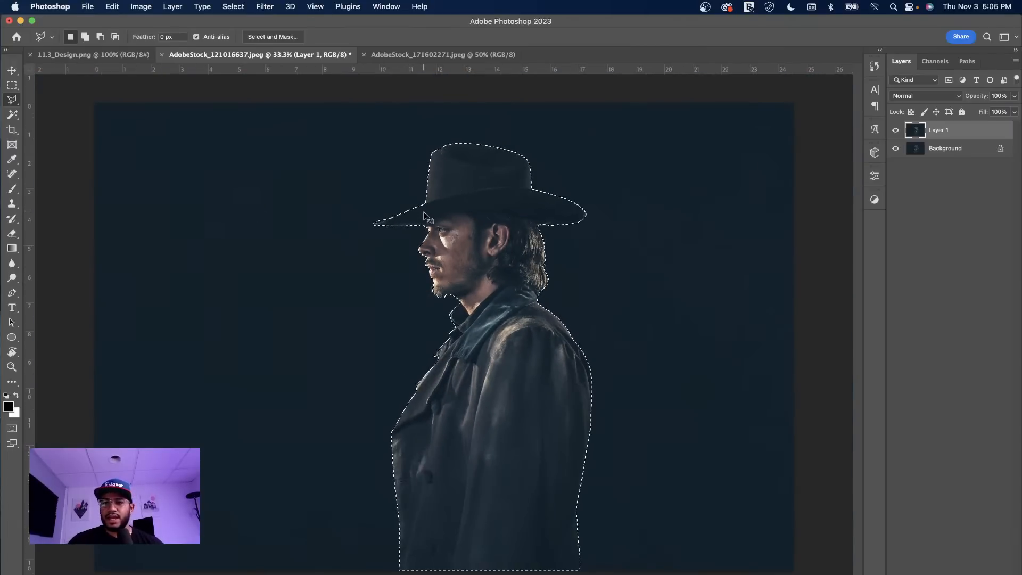
pyautogui.press('super+equal')
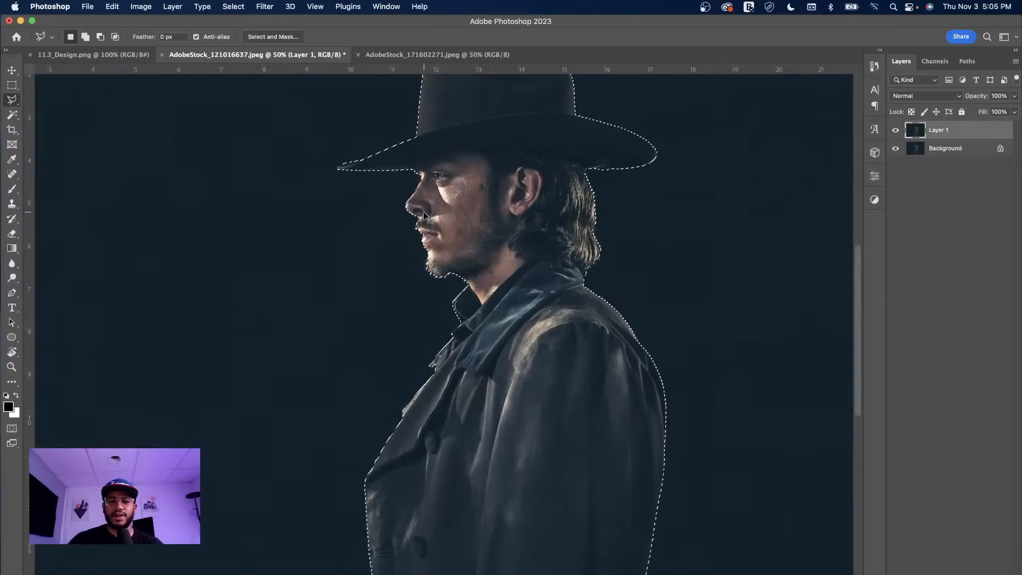
# Open the selection in Select and Mask and inspect the cut-out's edges around the hat, hair and coat.
pyautogui.click(12, 87)
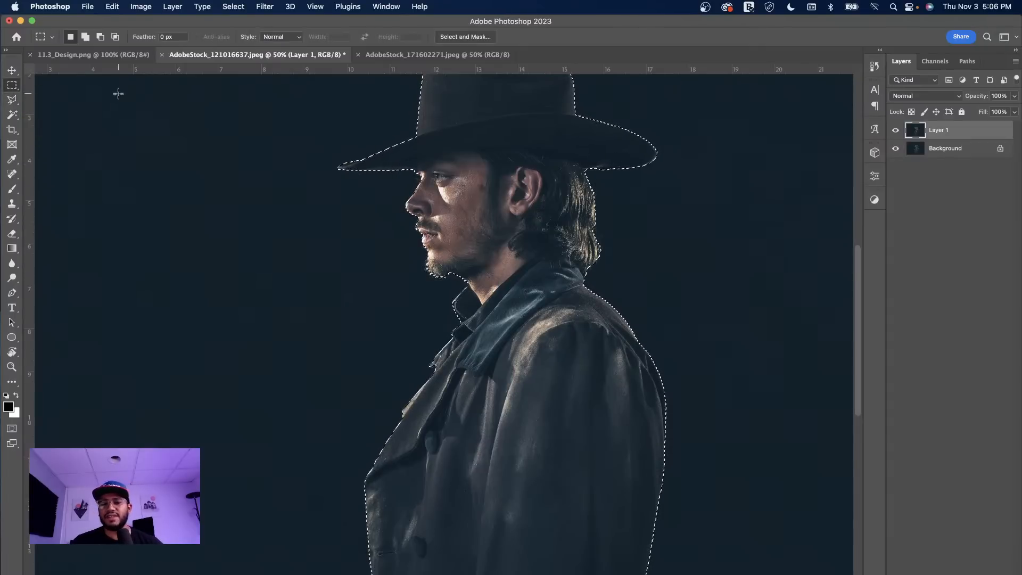
pyautogui.click(464, 37)
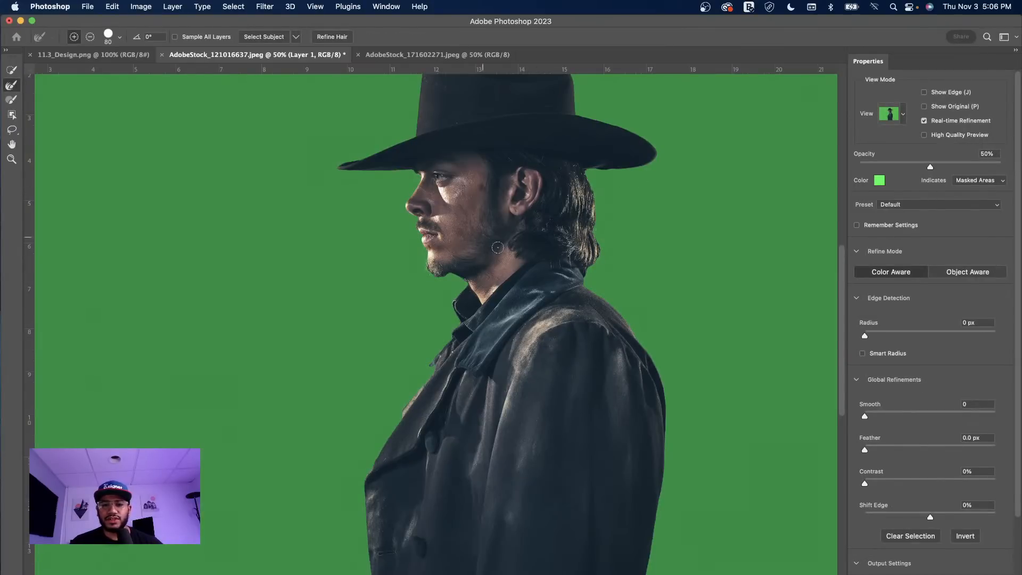
pyautogui.moveTo(530, 203); pyautogui.dragTo(457, 277)
pyautogui.scroll(-5, 458, 277)
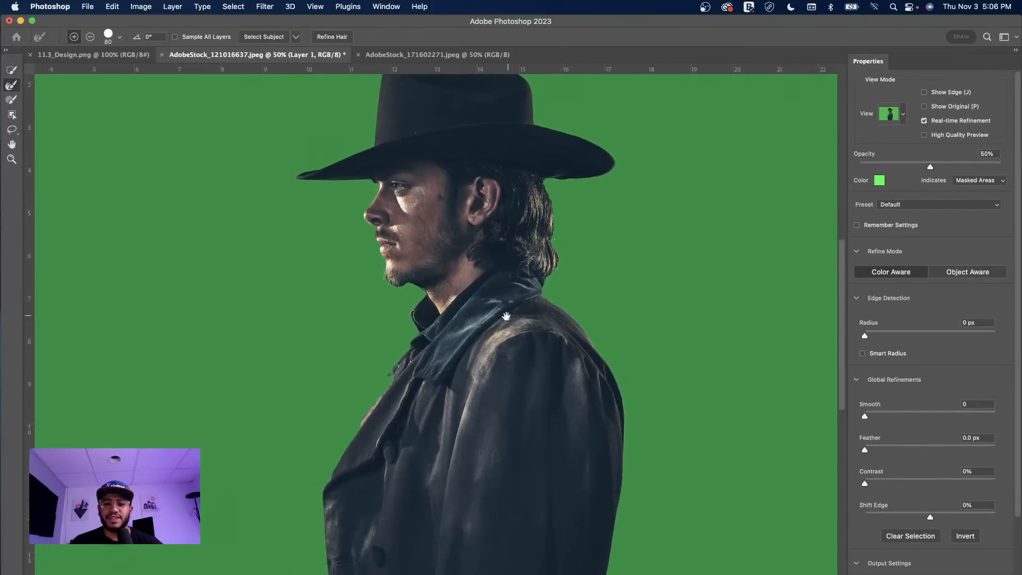
pyautogui.moveTo(454, 391); pyautogui.dragTo(437, 344)
pyautogui.scroll(6, 493, 215)
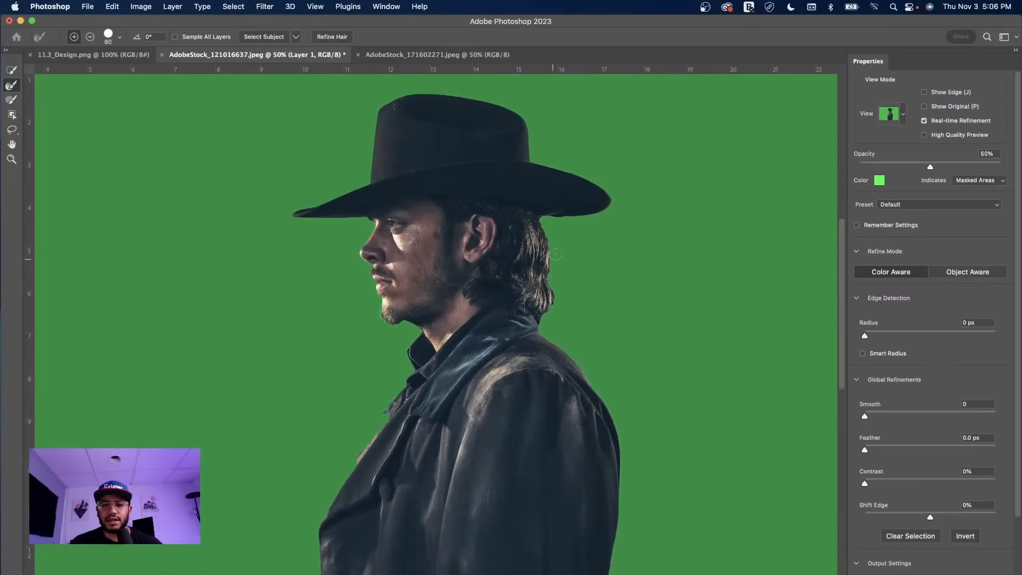
pyautogui.press('super+equal')
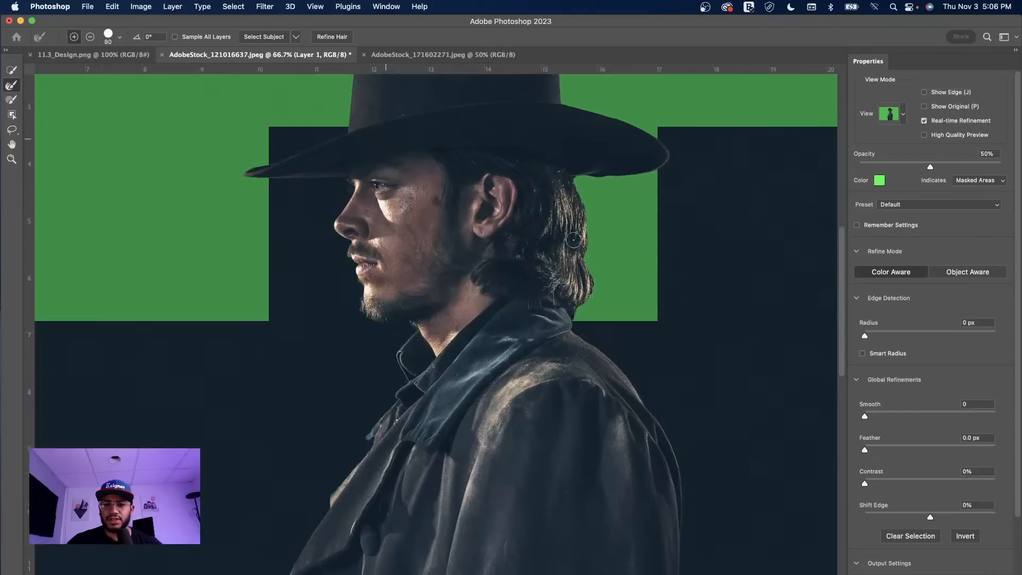
pyautogui.press('super+minus')
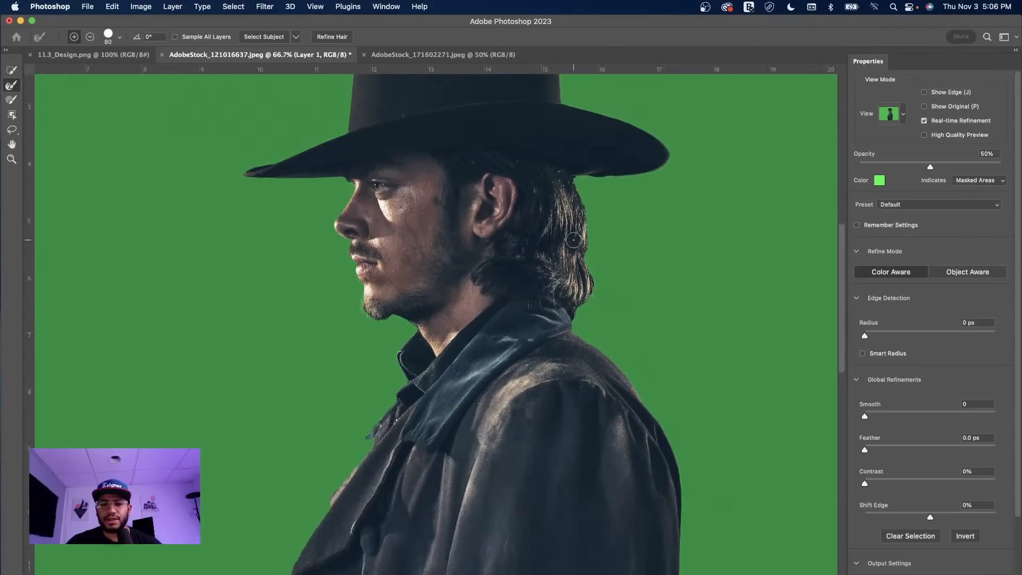
pyautogui.press('super+minus')
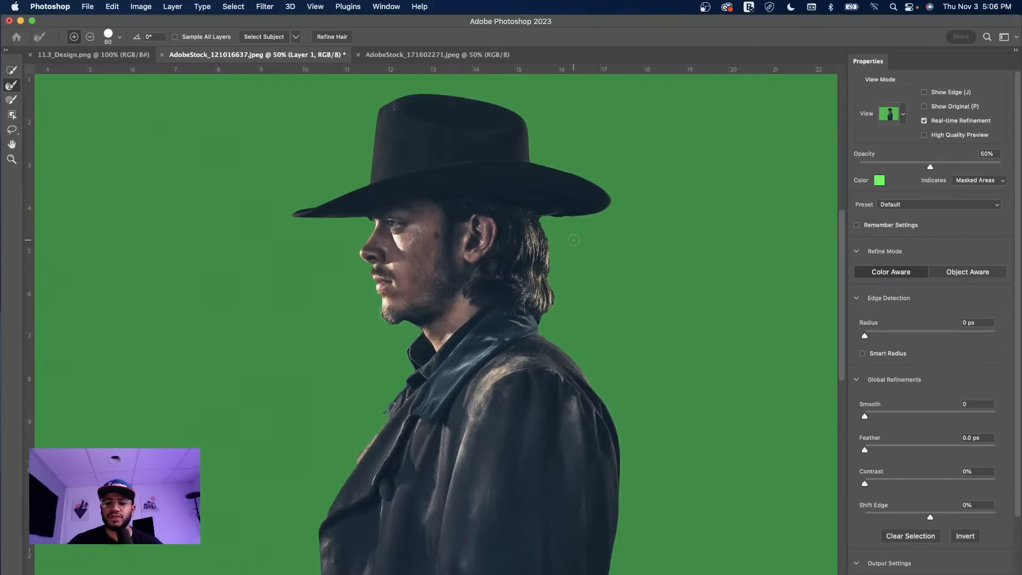
pyautogui.press('super+minus')
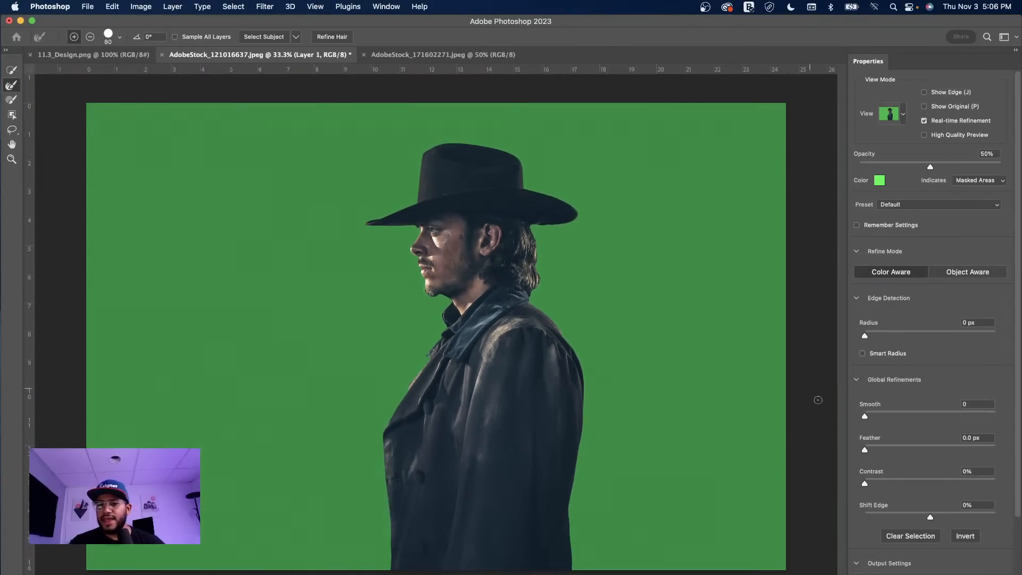
pyautogui.scroll(-3, 937, 404)
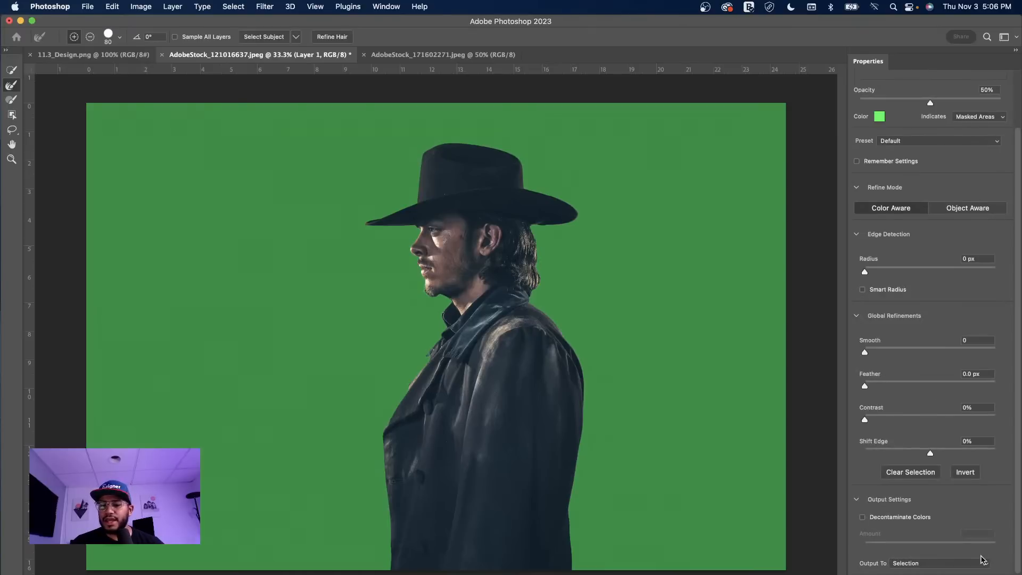
# Output the Select and Mask result as a New Layer with Layer Mask.
pyautogui.click(956, 565)
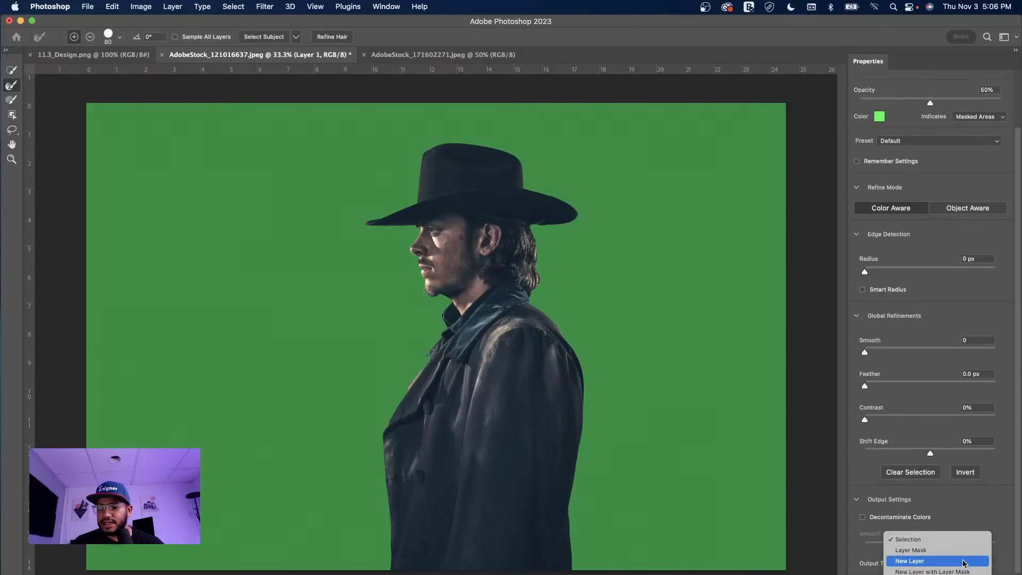
pyautogui.click(934, 572)
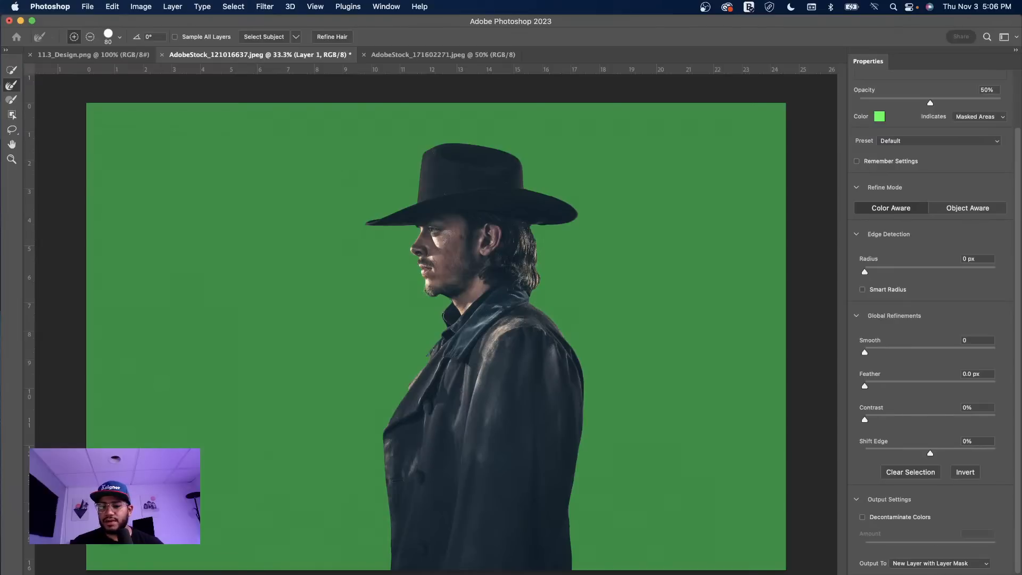
pyautogui.press('Return')
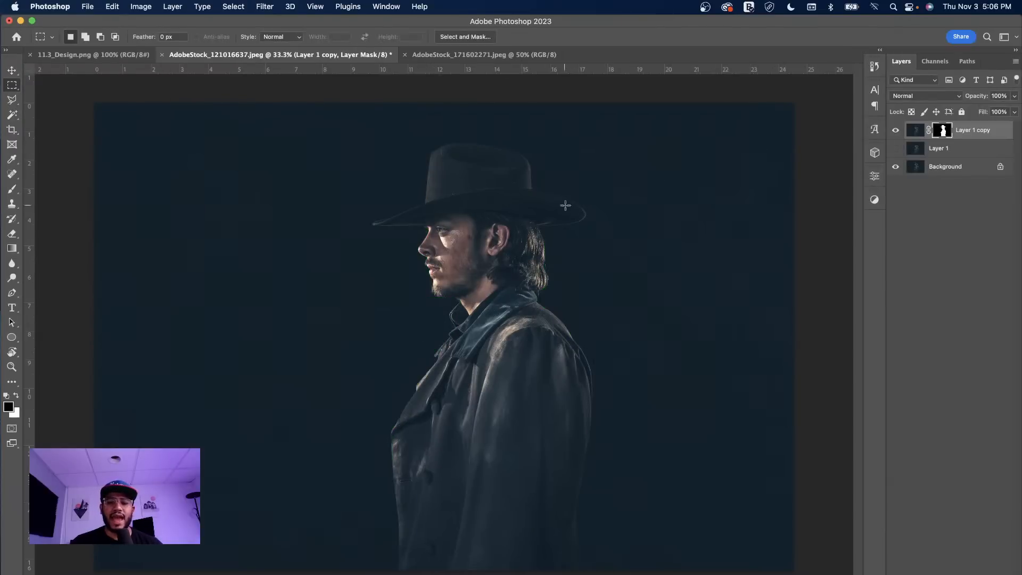
# Toggle the Background layer's visibility several times to compare the cut-out with the original photo.
pyautogui.click(897, 168)
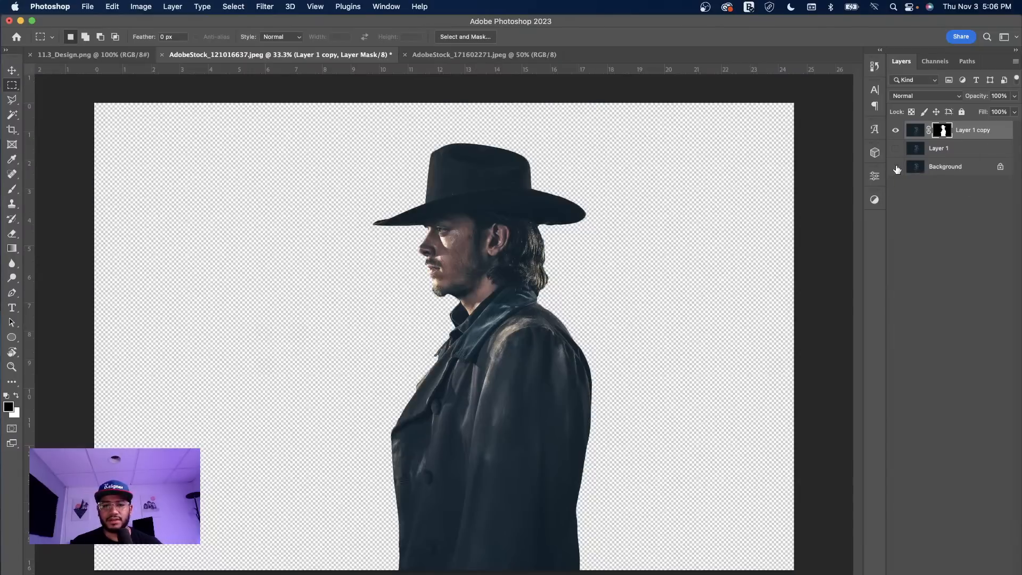
pyautogui.click(897, 168)
pyautogui.click(897, 168)
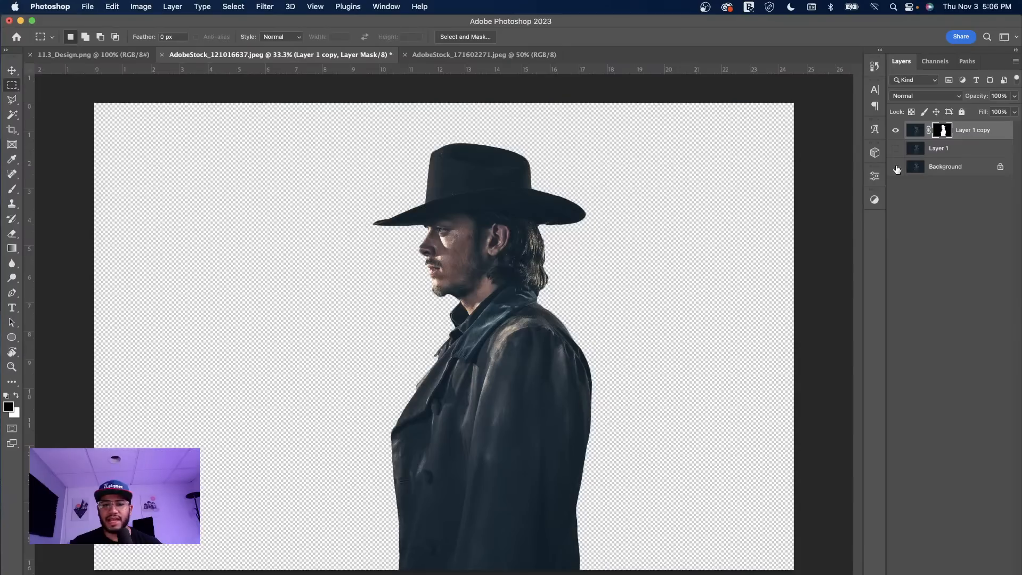
pyautogui.click(897, 168)
pyautogui.click(896, 168)
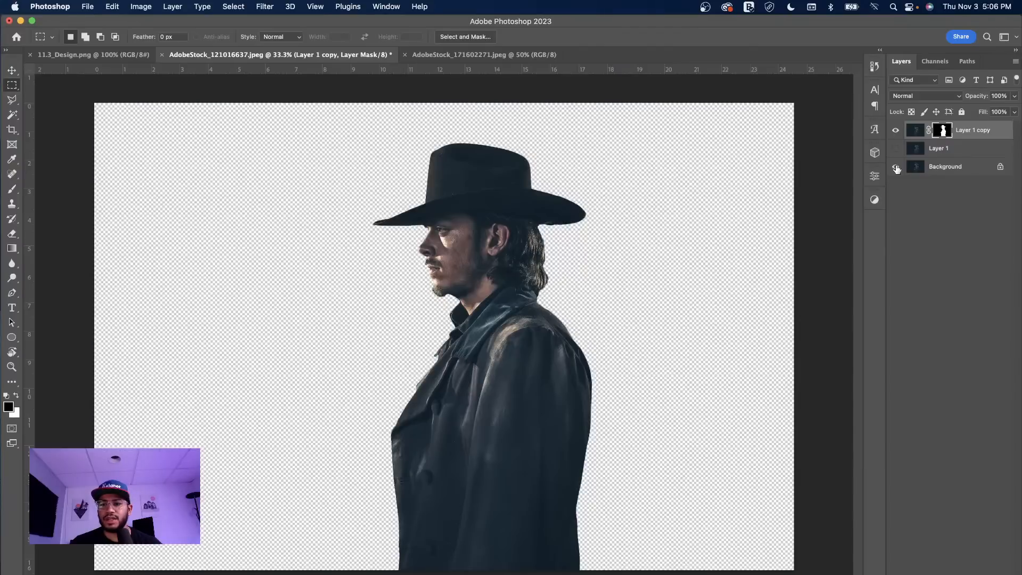
pyautogui.click(897, 168)
# Add a white Solid Color fill layer above Layer 1, directly behind the man's cut-out.
pyautogui.click(930, 147)
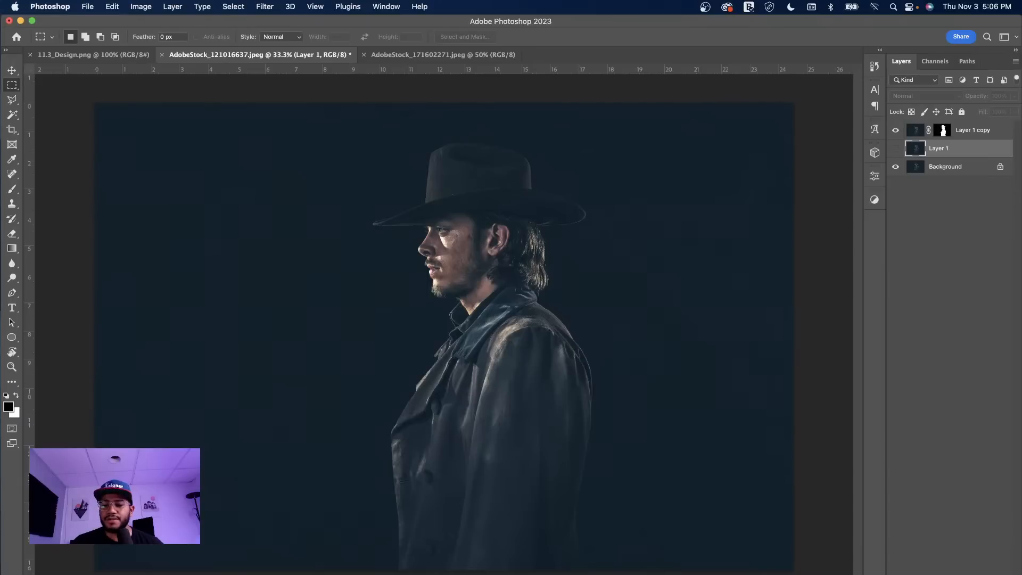
pyautogui.click(953, 573)
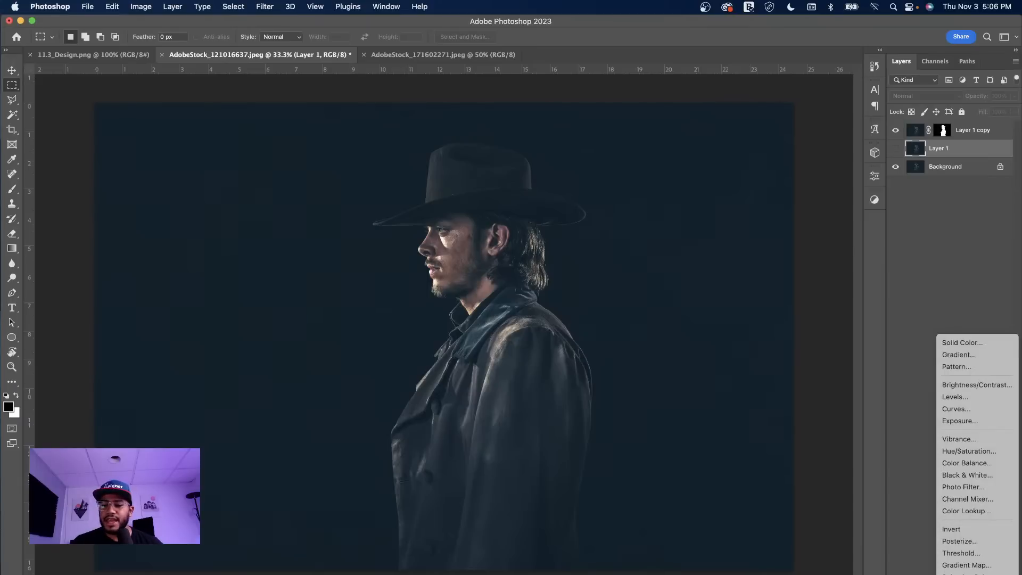
pyautogui.click(959, 345)
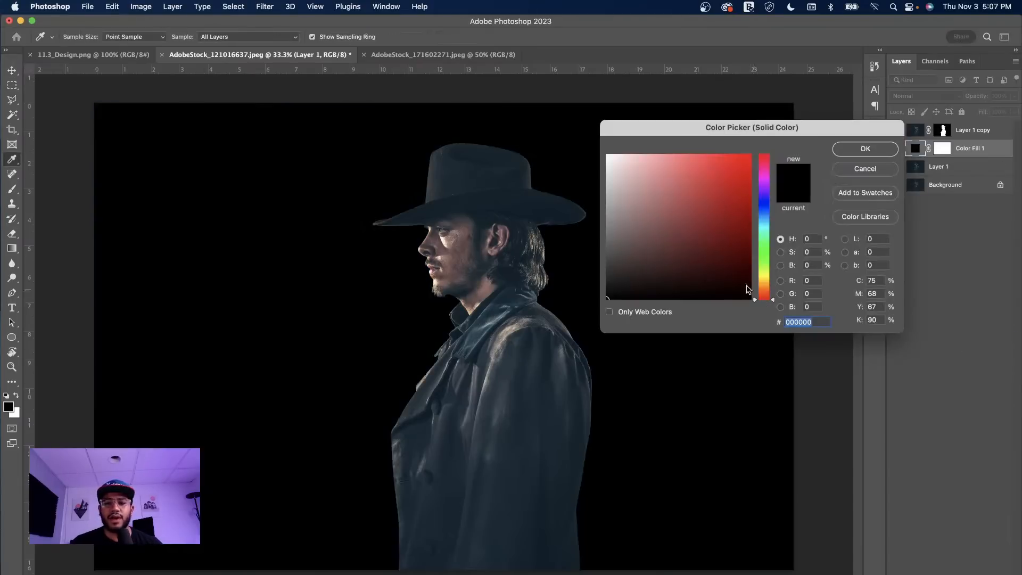
pyautogui.moveTo(628, 191); pyautogui.dragTo(556, 101)
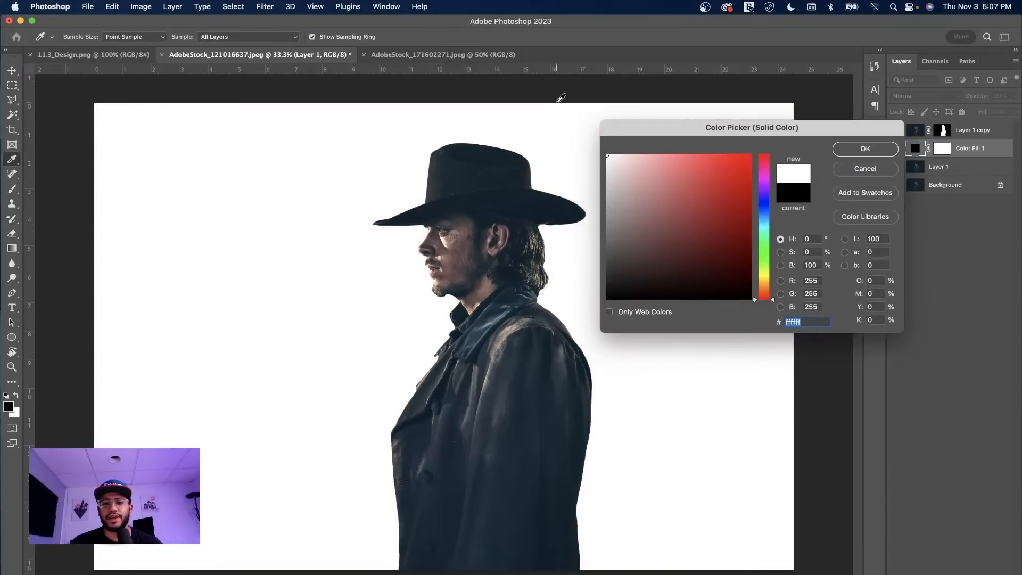
pyautogui.click(853, 150)
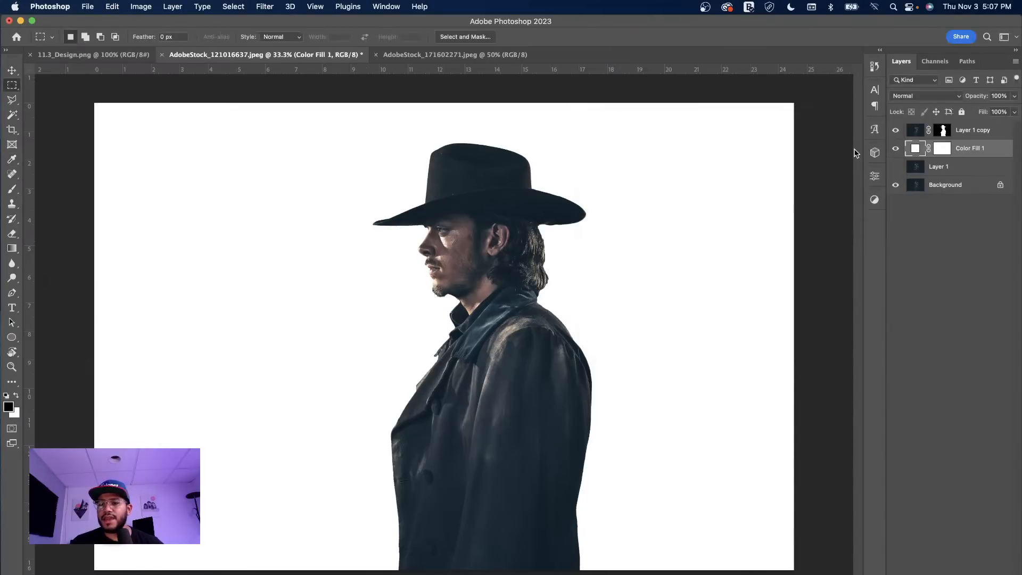
# Review the layer stack and toggle the visibility of the masked cut-out layer.
pyautogui.click(953, 171)
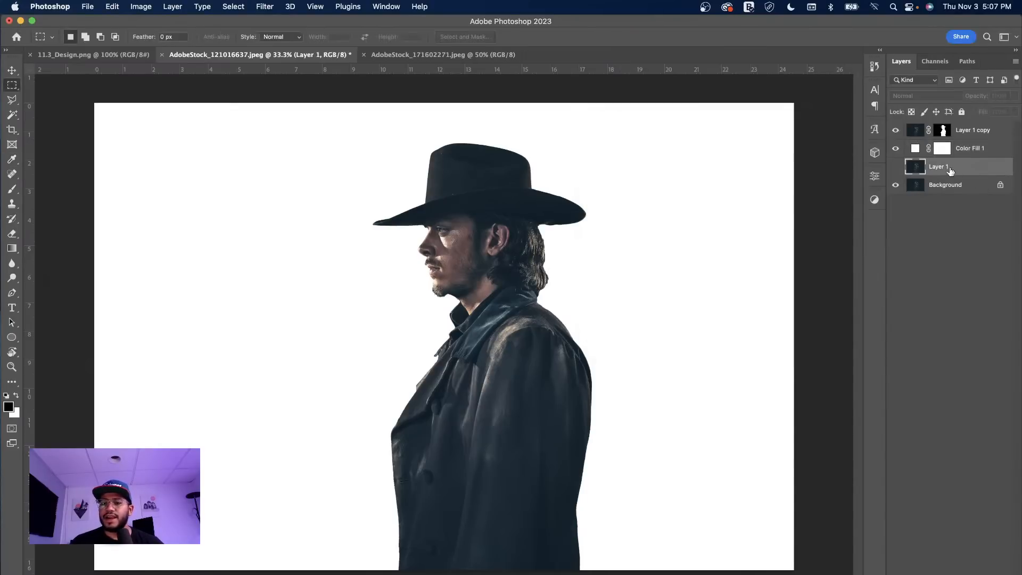
pyautogui.click(957, 150)
pyautogui.click(916, 132)
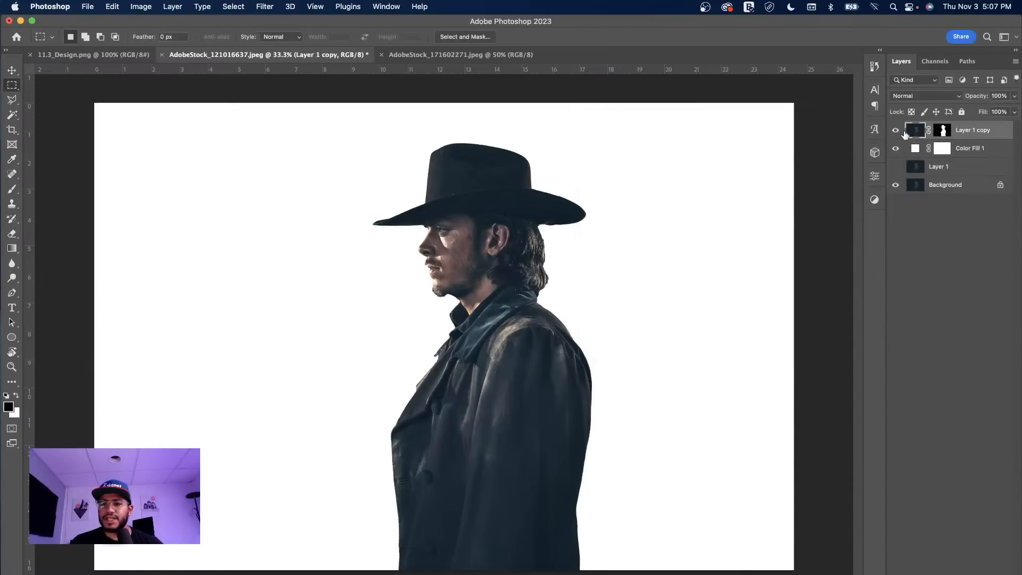
pyautogui.click(896, 130)
pyautogui.click(896, 130)
# Rename the white colour fill layer "Bg" and the masked cut-out layer "subject".
pyautogui.click(916, 150)
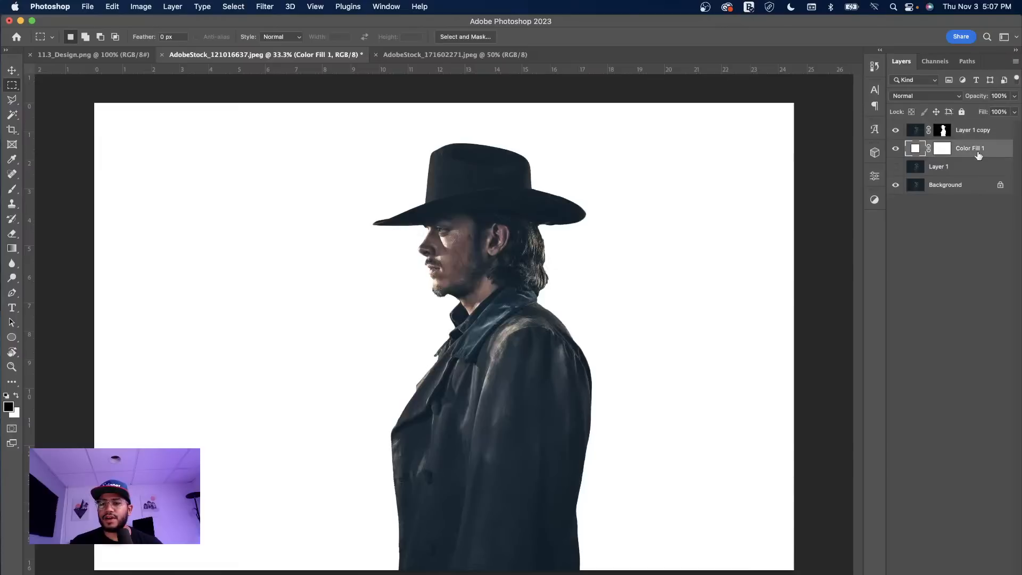
pyautogui.doubleClick(971, 148)
pyautogui.write('Bg')
pyautogui.press('Return')
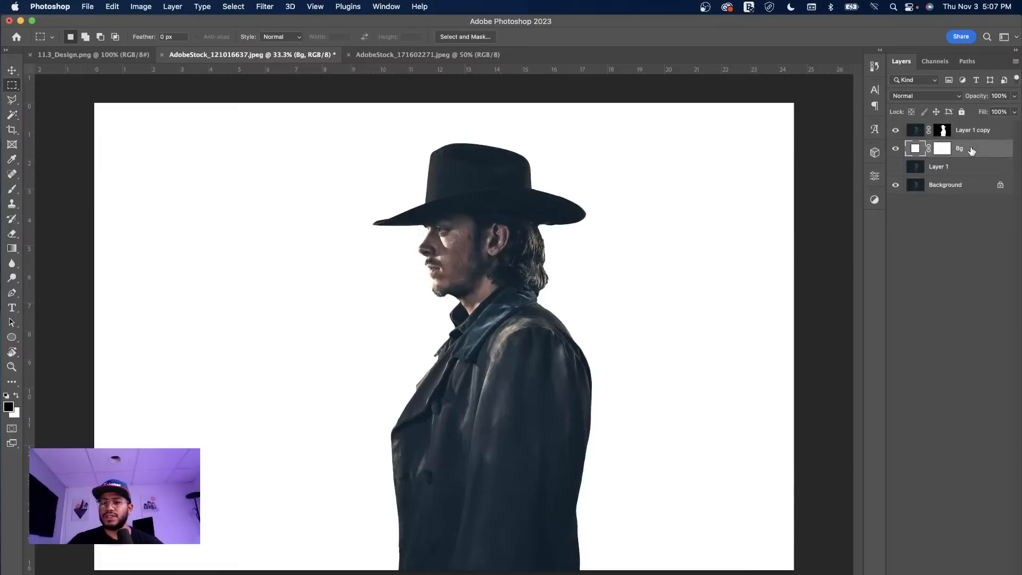
pyautogui.doubleClick(970, 130)
pyautogui.write('subject')
pyautogui.press('Return')
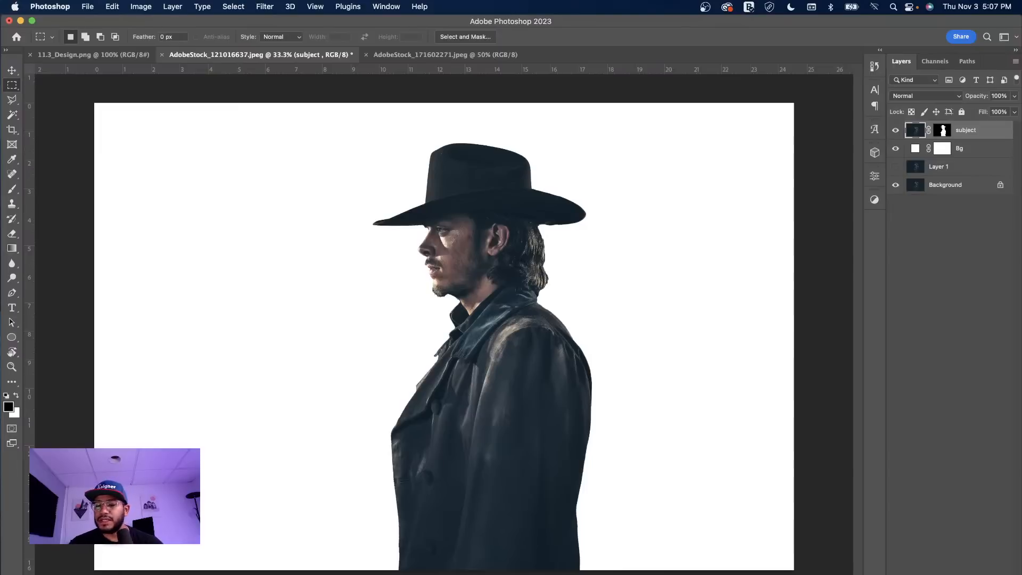
# Add a Black & White adjustment layer above the subject layer and clip it to that layer.
pyautogui.click(953, 573)
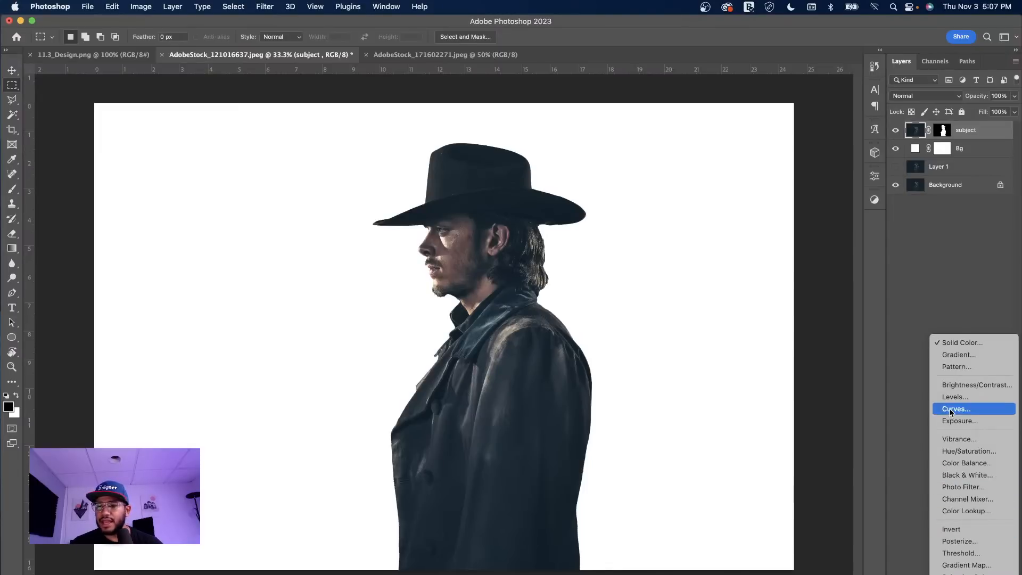
pyautogui.click(968, 475)
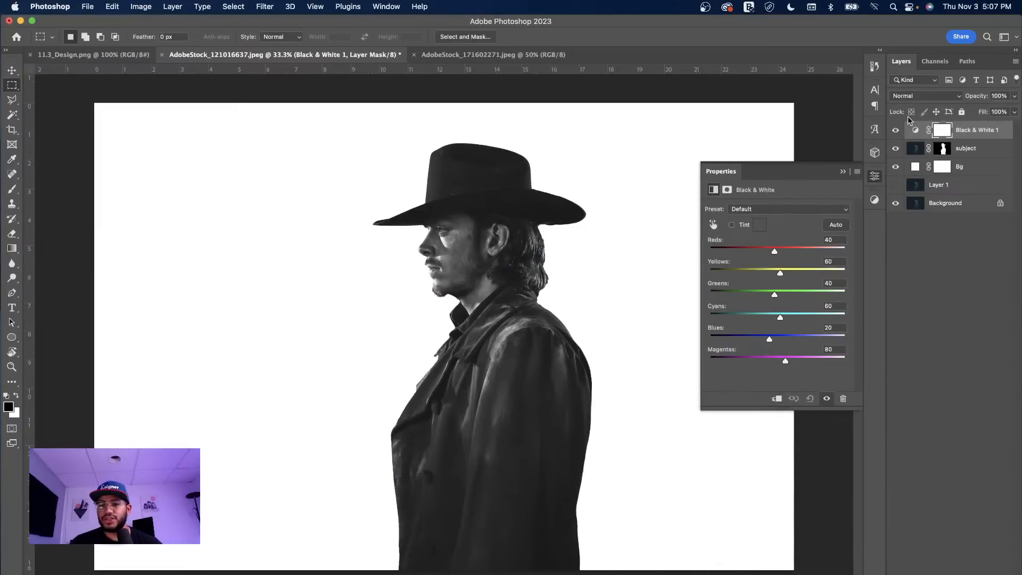
pyautogui.keyDown('alt'); pyautogui.click(918, 143); pyautogui.keyUp('alt')
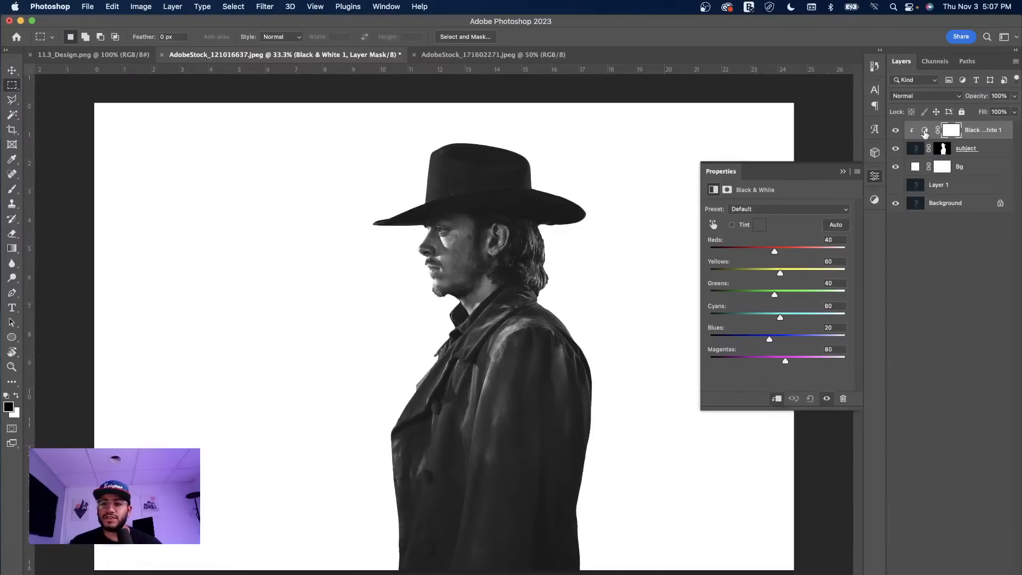
# Compare the Black & White adjustment's colour settings with the properties of its layer mask.
pyautogui.click(925, 131)
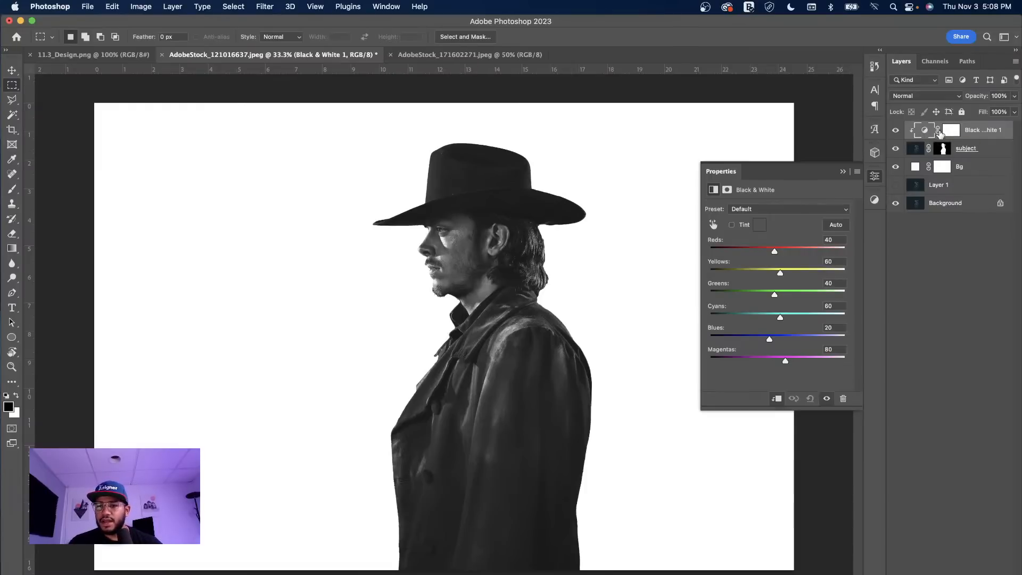
pyautogui.click(952, 132)
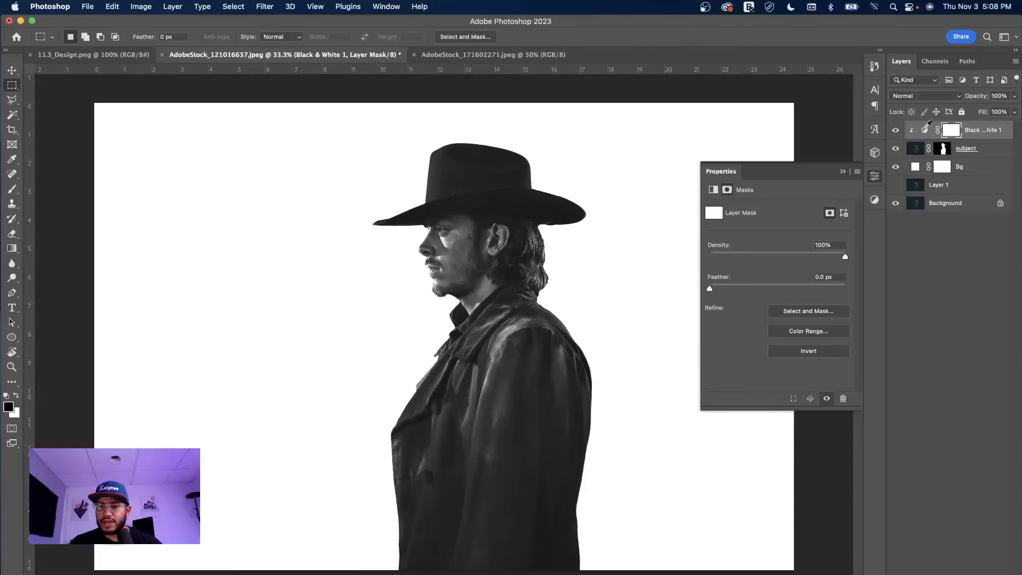
pyautogui.click(925, 132)
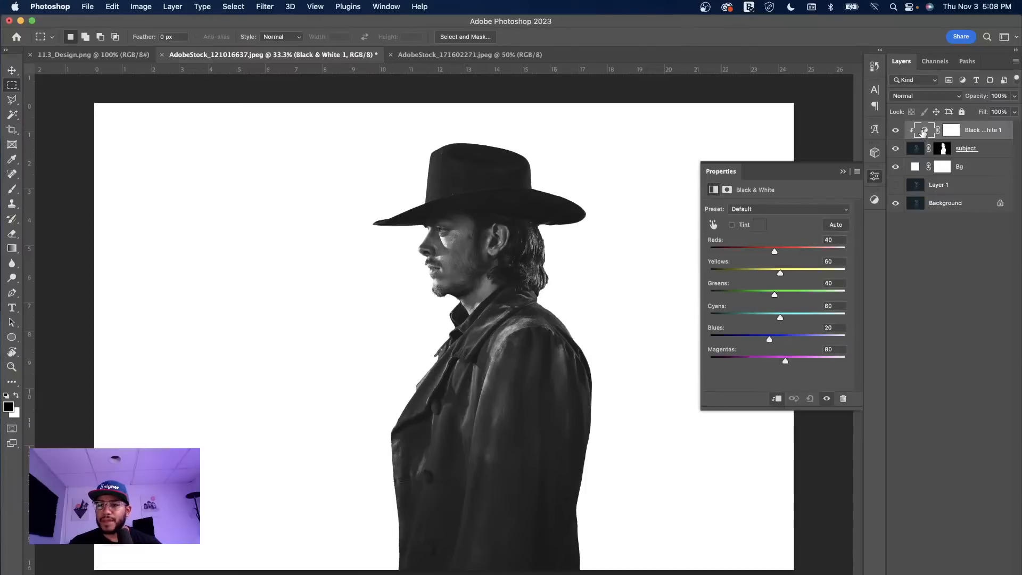
pyautogui.click(949, 132)
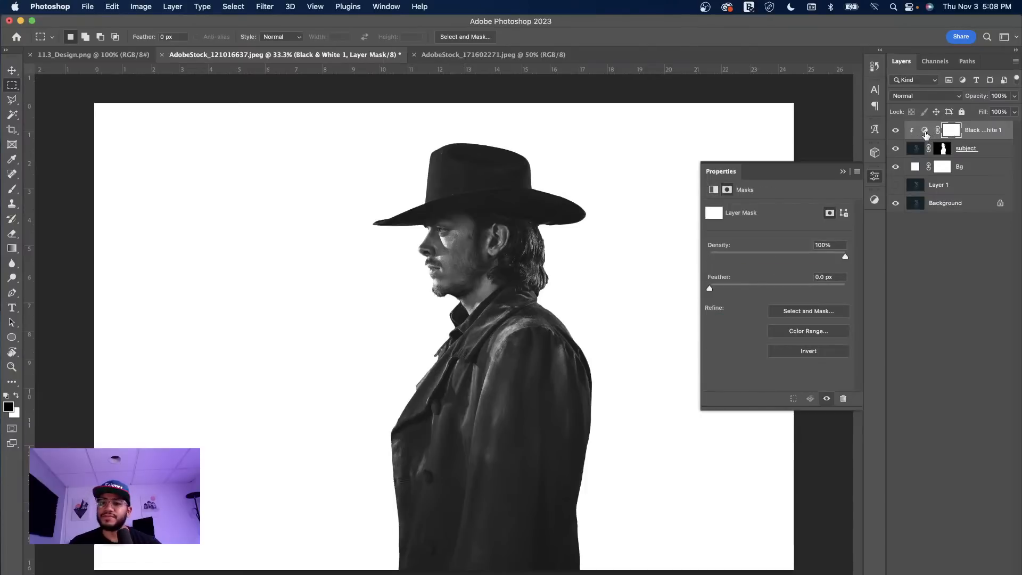
pyautogui.click(926, 133)
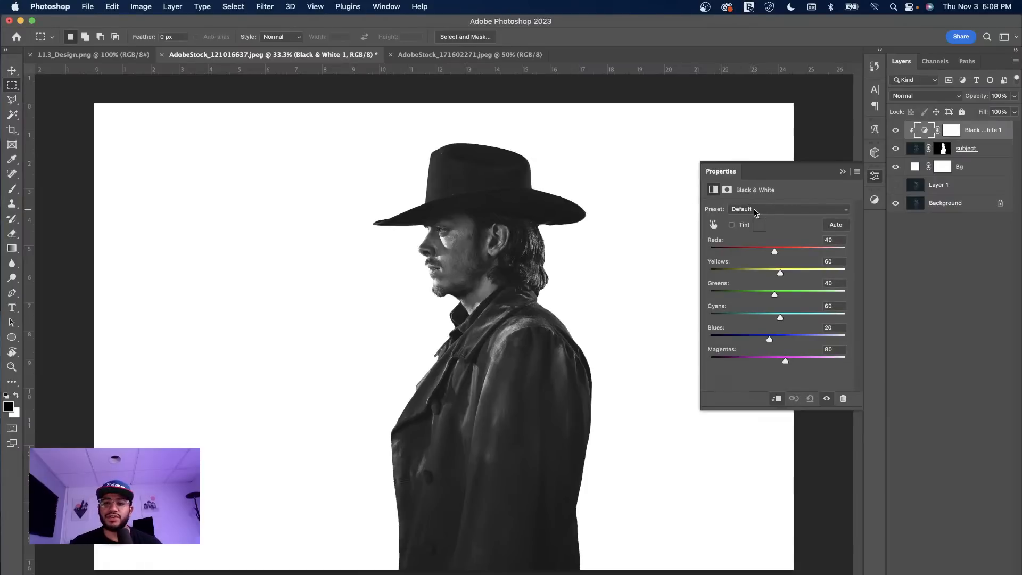
# Try the Black & White presets Blue Filter, Darker, Green Filter, High Contrast Blue Filter and High Contrast Red Filter.
pyautogui.click(768, 210)
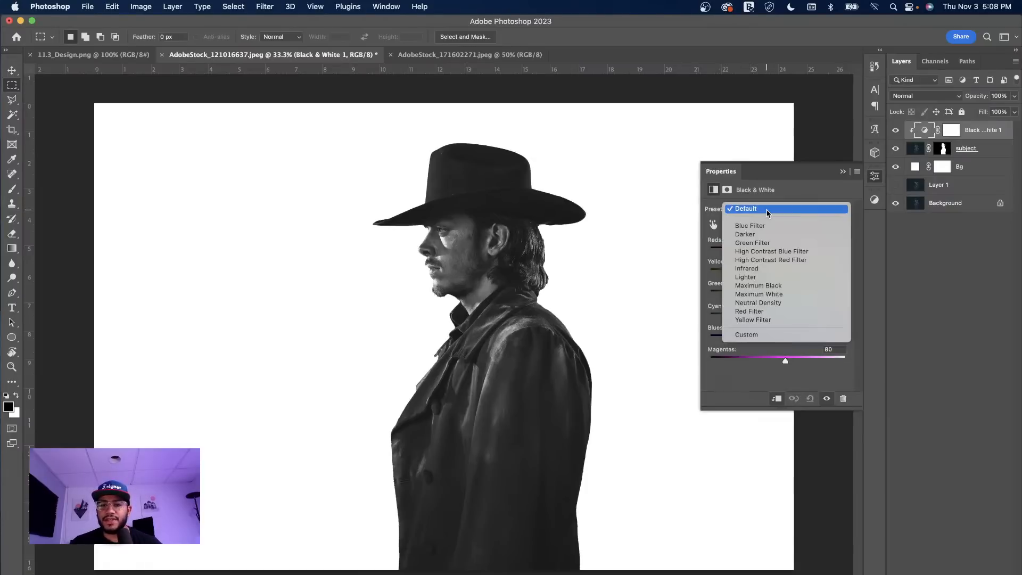
pyautogui.click(773, 230)
pyautogui.click(772, 209)
pyautogui.click(777, 216)
pyautogui.click(775, 209)
pyautogui.click(776, 216)
pyautogui.click(779, 209)
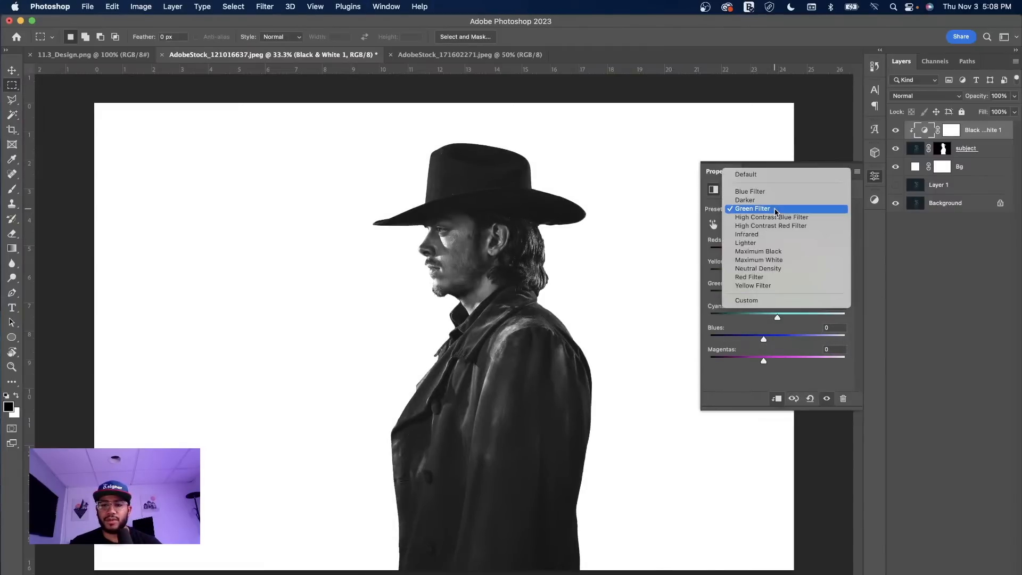
pyautogui.click(778, 217)
pyautogui.click(777, 209)
pyautogui.click(776, 216)
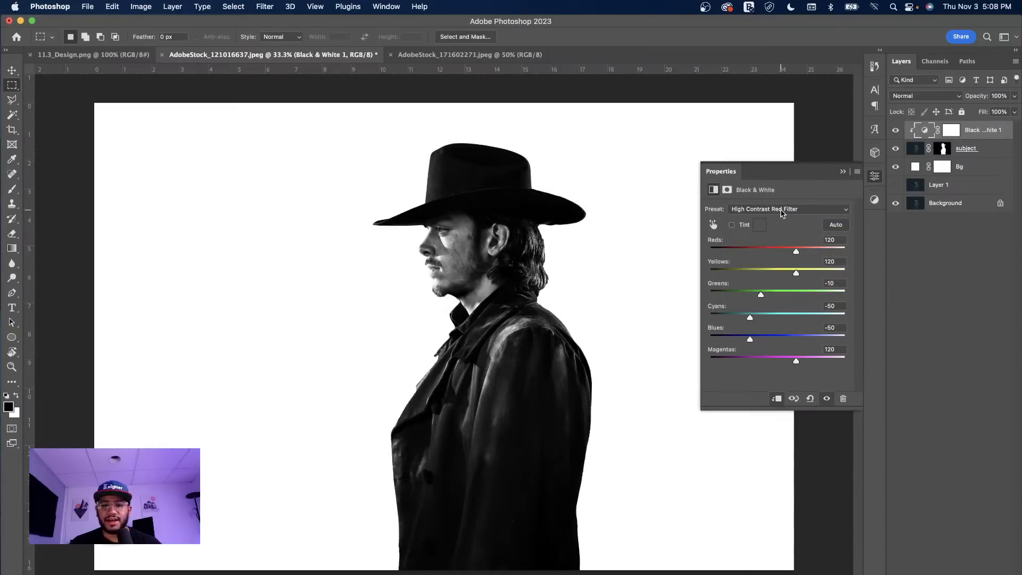
# Try the Black & White presets Infrared, Lighter, Maximum Black, Maximum White and Neutral Density.
pyautogui.click(775, 210)
pyautogui.click(778, 216)
pyautogui.click(777, 211)
pyautogui.click(775, 218)
pyautogui.click(774, 212)
pyautogui.click(770, 218)
pyautogui.click(768, 212)
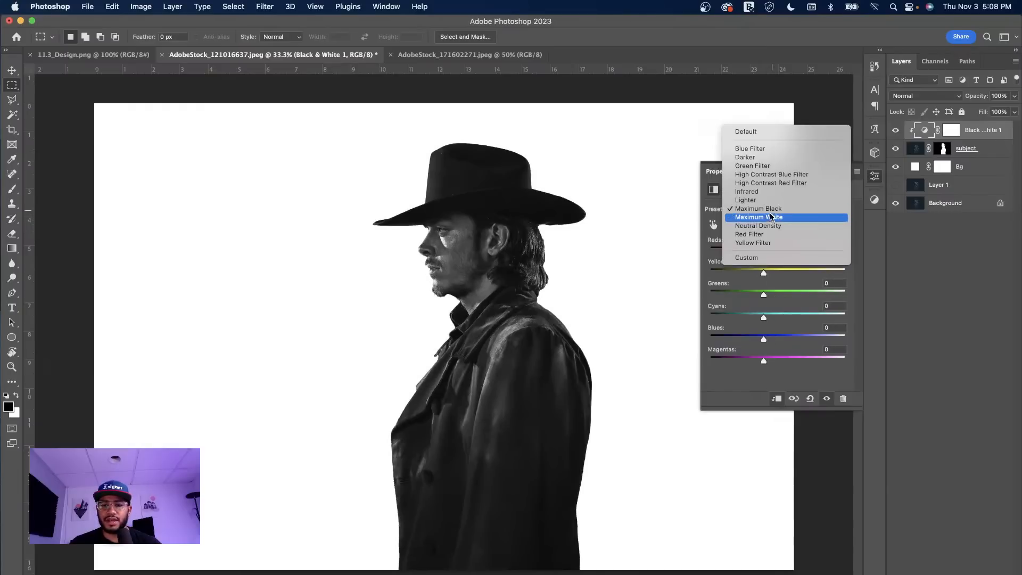
pyautogui.click(768, 218)
pyautogui.click(776, 210)
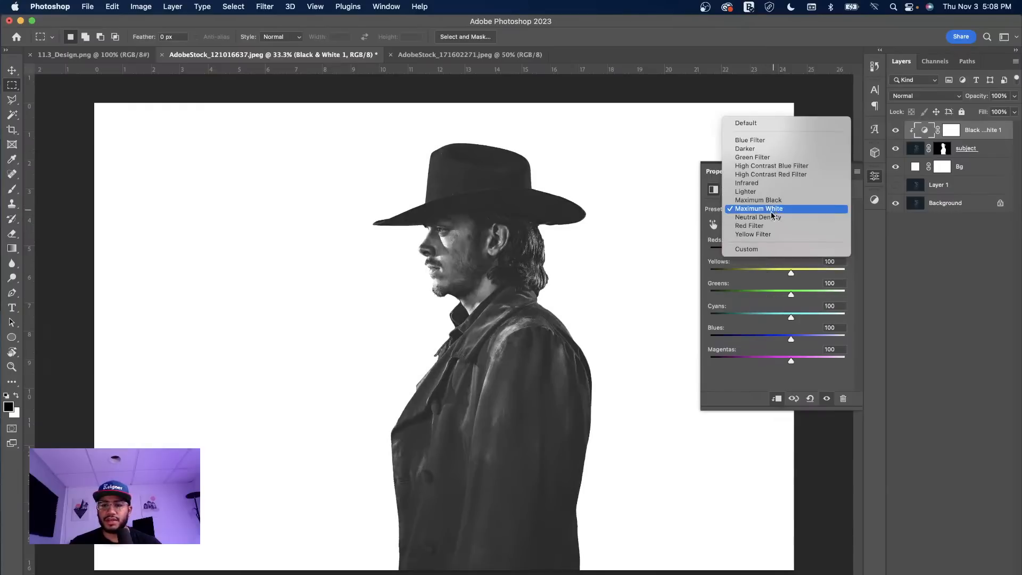
pyautogui.click(773, 216)
# Apply the High Contrast Red Filter preset and lower the Black & White layer's opacity to 68%.
pyautogui.click(774, 210)
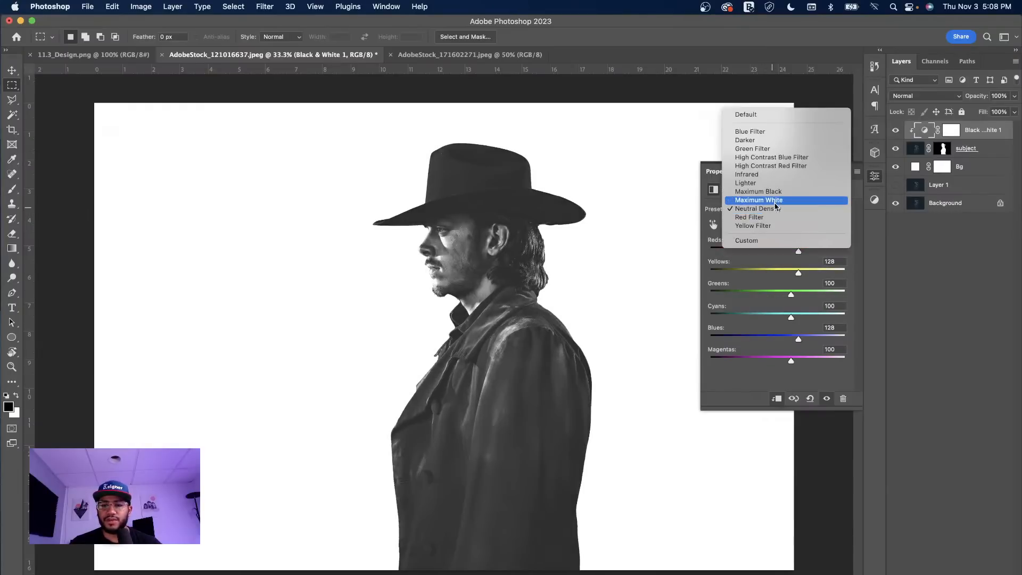
pyautogui.click(766, 168)
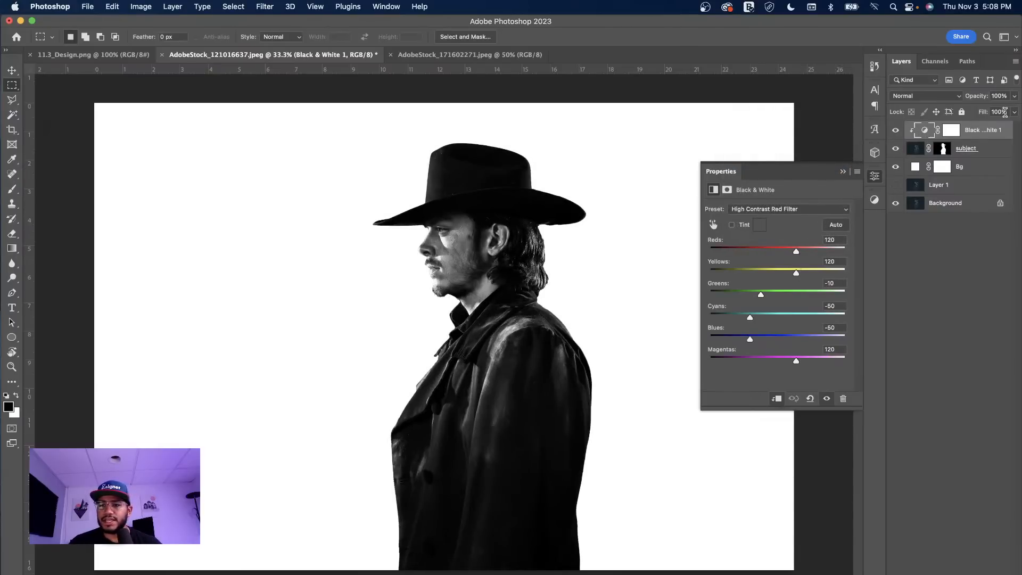
pyautogui.click(1014, 96)
pyautogui.moveTo(1015, 105)
pyautogui.mouseDown()
pyautogui.moveTo(949, 112)
pyautogui.moveTo(1014, 112)
pyautogui.moveTo(997, 112)
pyautogui.mouseUp()
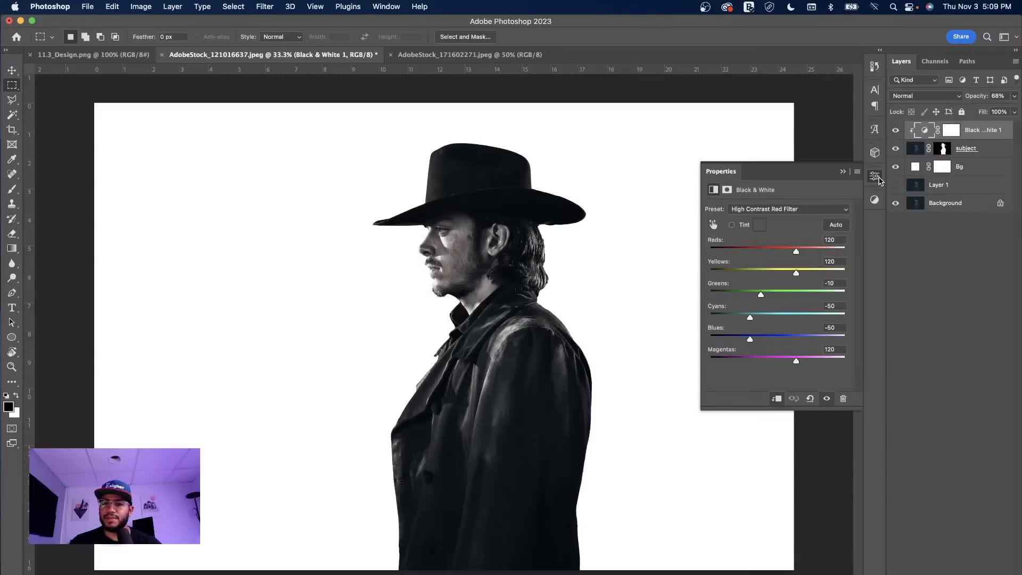
pyautogui.click(875, 176)
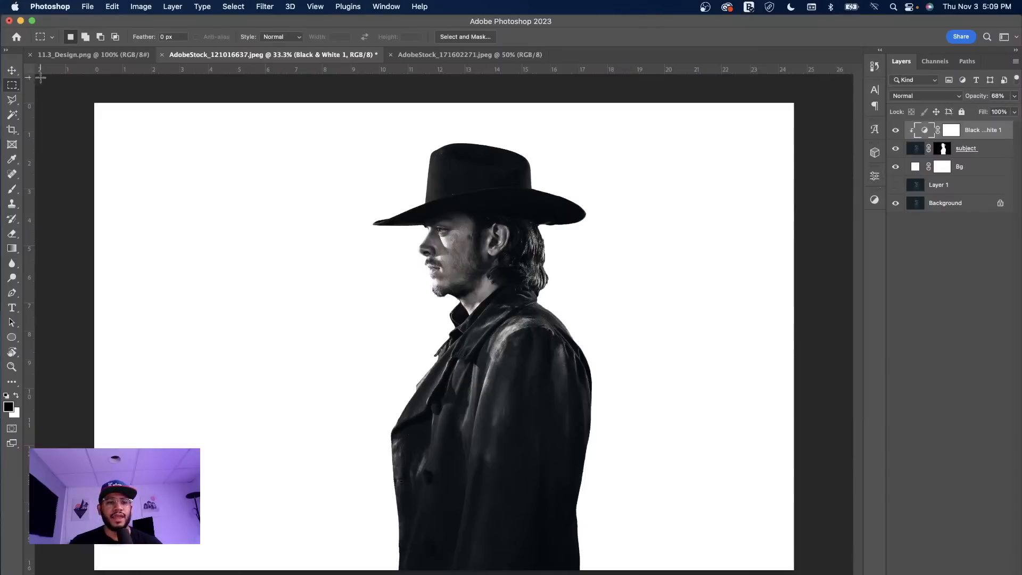
# Copy the city skyline photo into the document with the man and place it over him, leaving a little of the hat exposed.
pyautogui.click(12, 72)
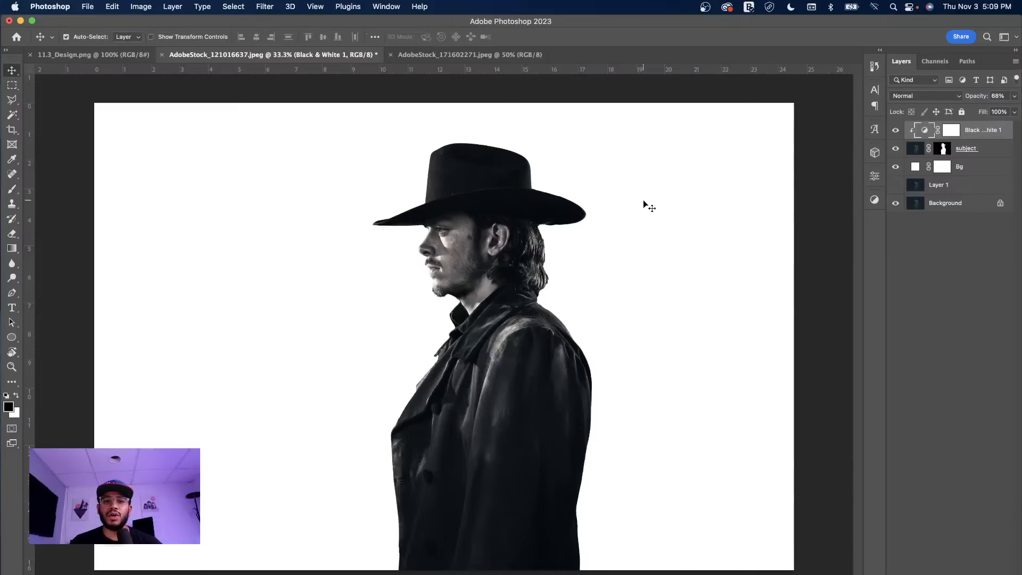
pyautogui.click(461, 55)
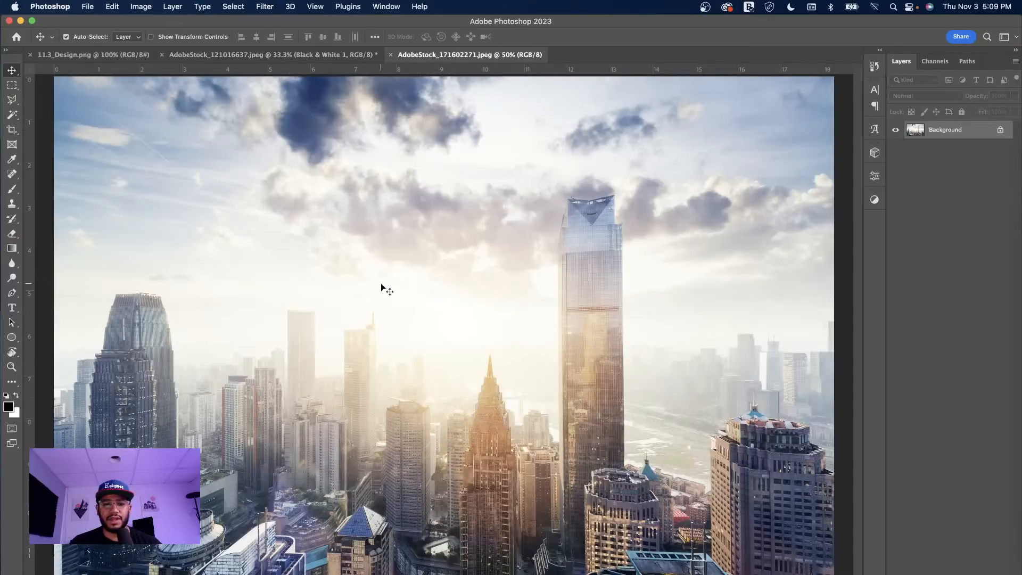
pyautogui.moveTo(429, 235); pyautogui.dragTo(312, 53)
pyautogui.moveTo(421, 222); pyautogui.dragTo(455, 303)
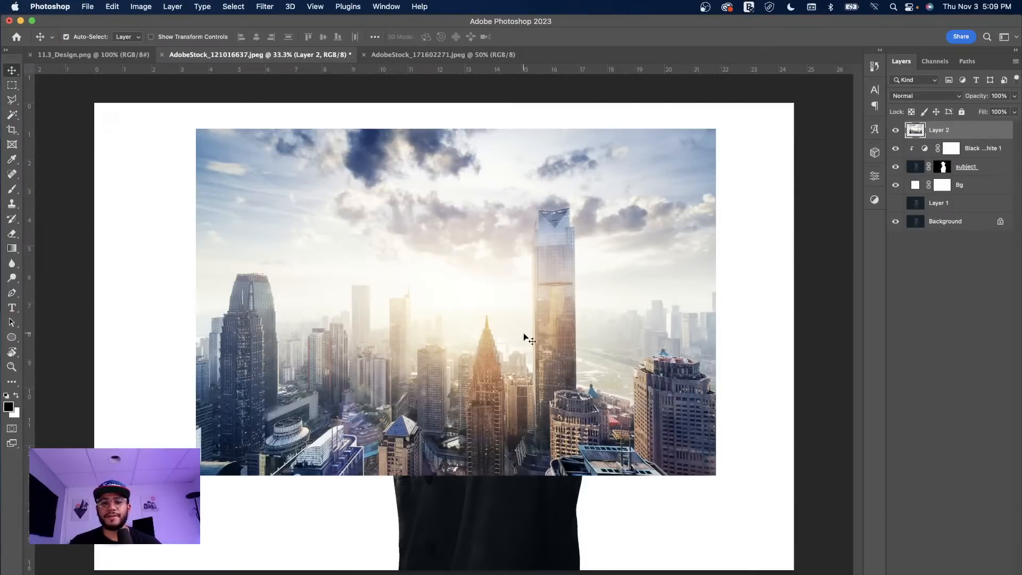
pyautogui.moveTo(468, 275); pyautogui.dragTo(475, 302)
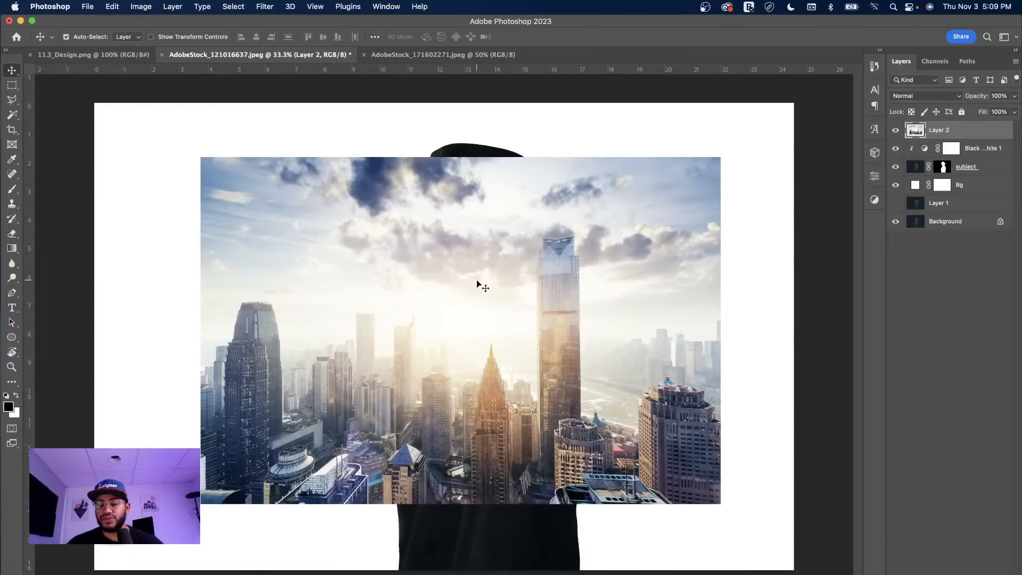
# Free-transform the skyline layer over the man, scaling it to about 110% and rotating it about 76.85°.
pyautogui.press('super+t')
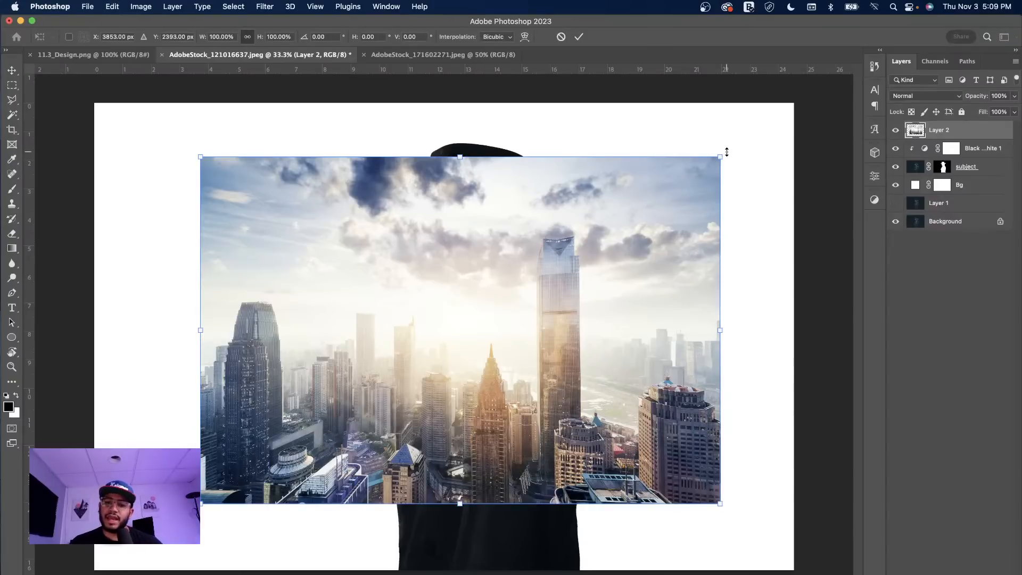
pyautogui.moveTo(730, 152); pyautogui.dragTo(630, 490)
pyautogui.moveTo(539, 224); pyautogui.dragTo(563, 383)
pyautogui.moveTo(635, 216); pyautogui.dragTo(658, 158)
pyautogui.moveTo(586, 319); pyautogui.dragTo(566, 238)
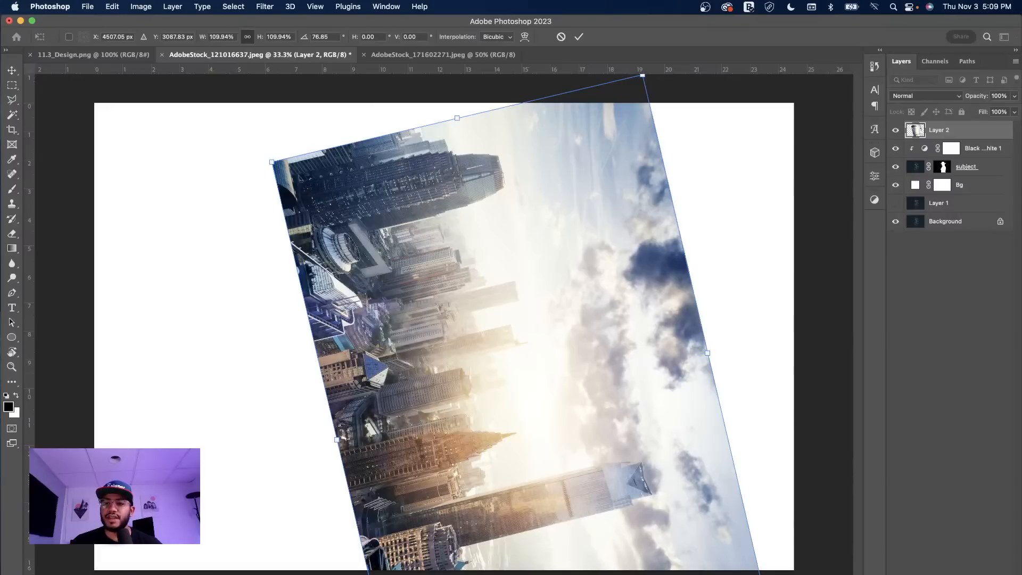
# Reduce the skyline layer's opacity to 75% and apply its transform with the buildings shifted slightly down over the man's hat and face.
pyautogui.click(1015, 112)
pyautogui.moveTo(1008, 110); pyautogui.dragTo(1001, 112)
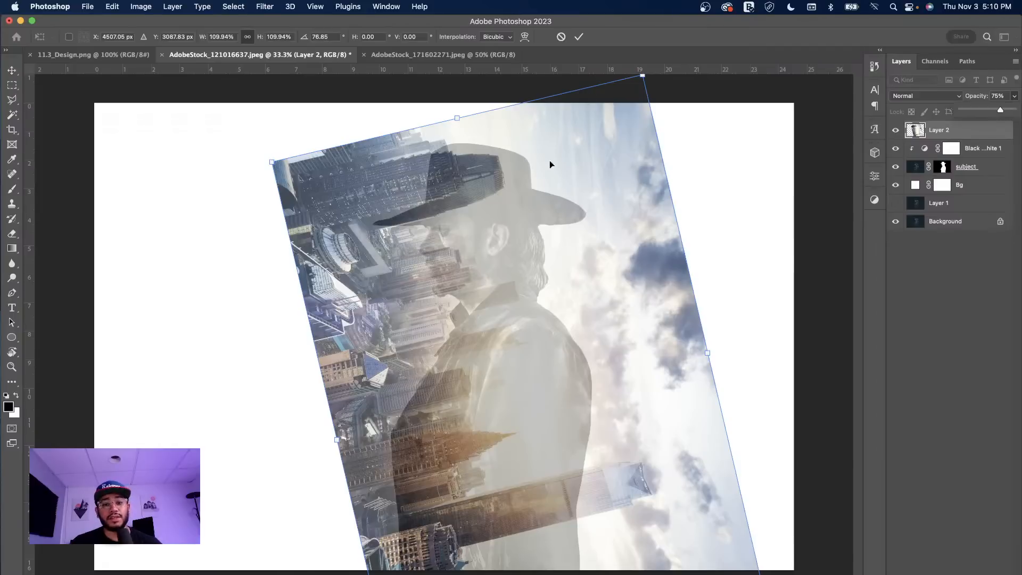
pyautogui.moveTo(561, 286); pyautogui.dragTo(548, 320)
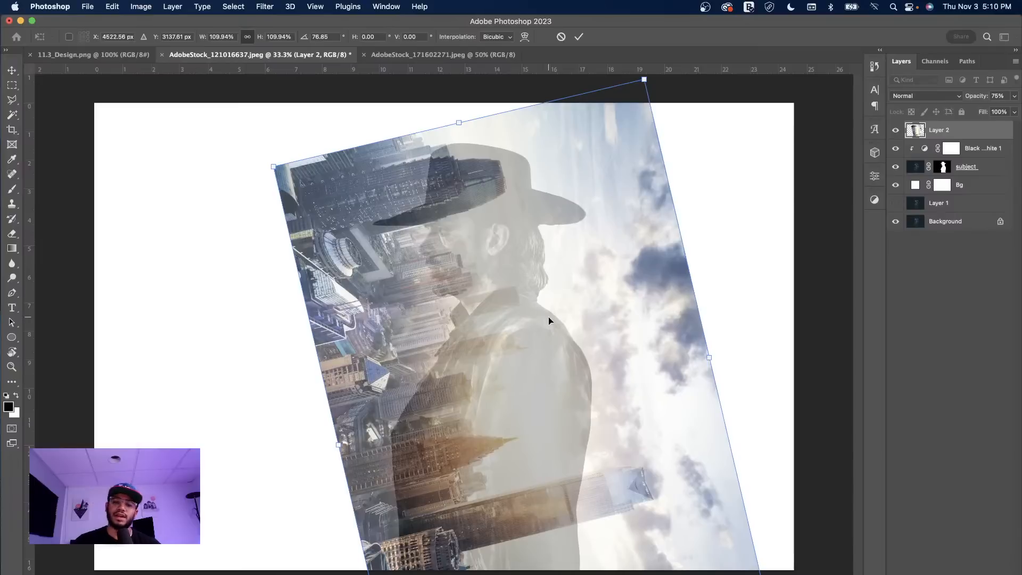
pyautogui.press('Return')
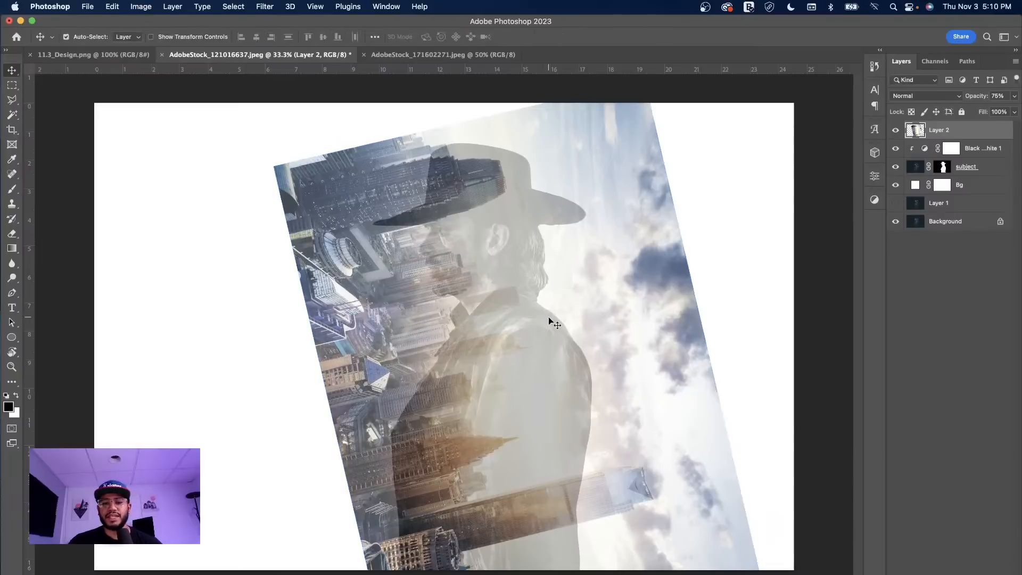
# Set the skyline layer's opacity to 100% and rename the layer City.
pyautogui.click(1015, 97)
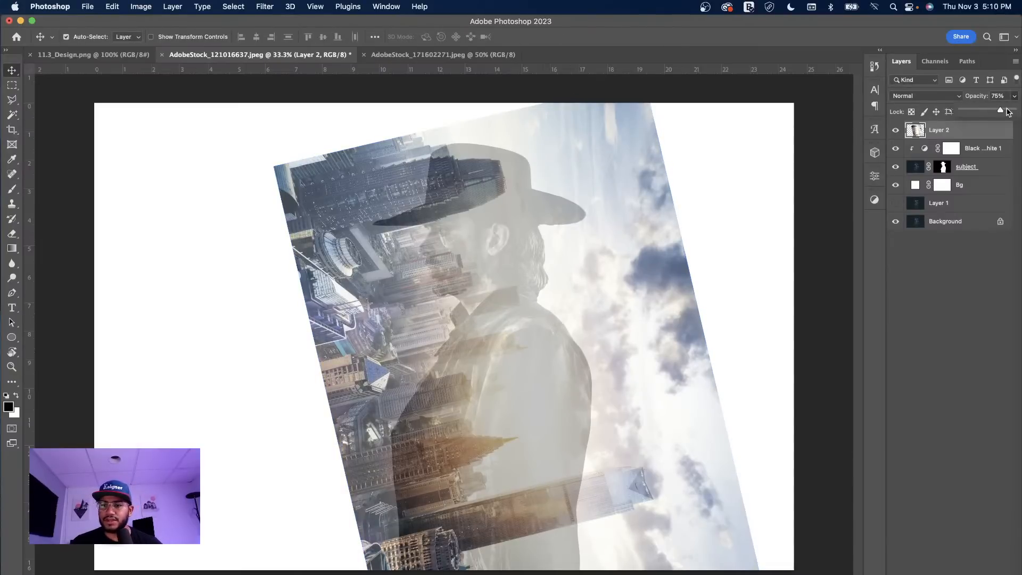
pyautogui.moveTo(1000, 111); pyautogui.dragTo(1014, 111)
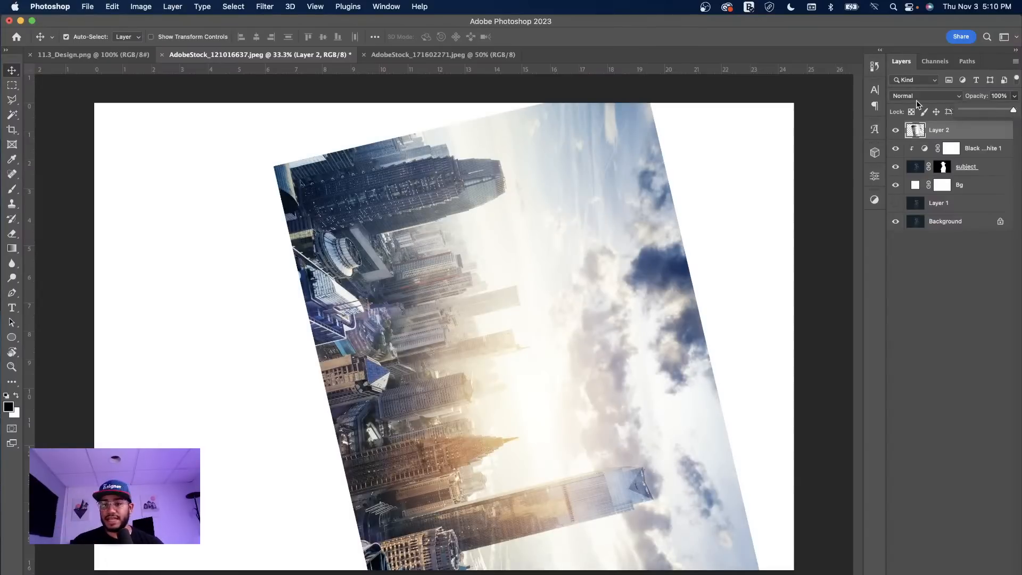
pyautogui.click(916, 131)
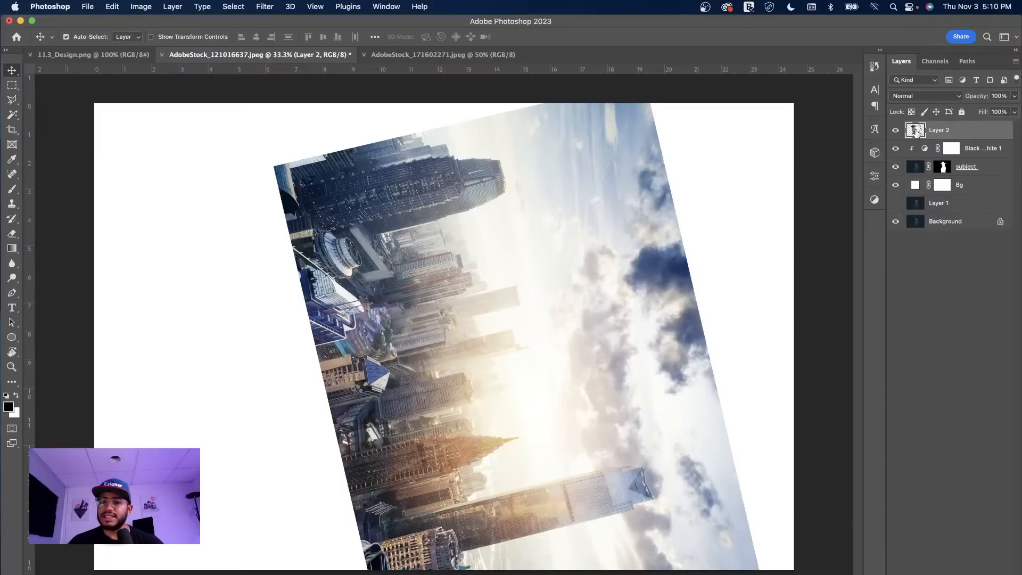
pyautogui.doubleClick(942, 129)
pyautogui.write('City')
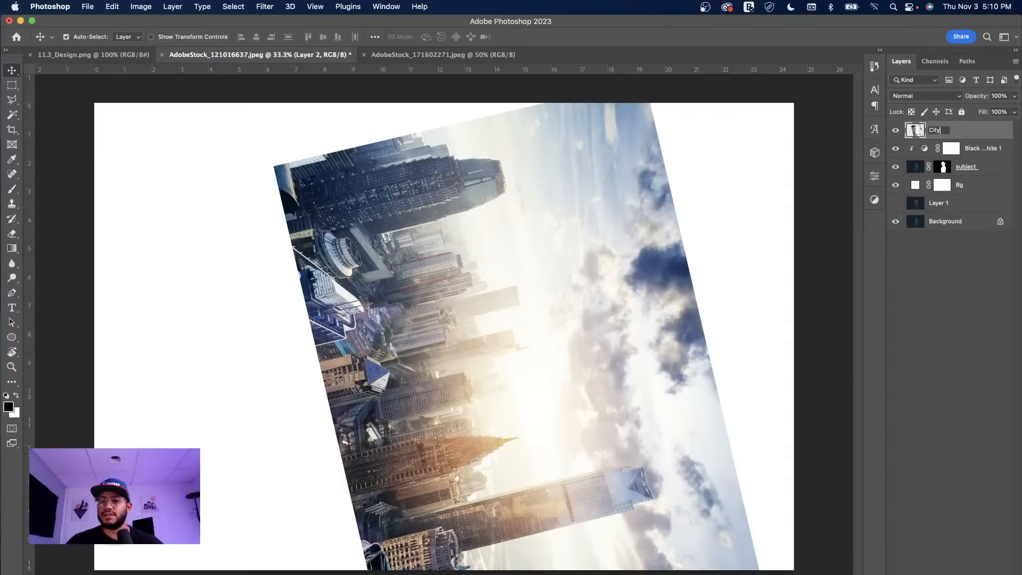
pyautogui.press('Return')
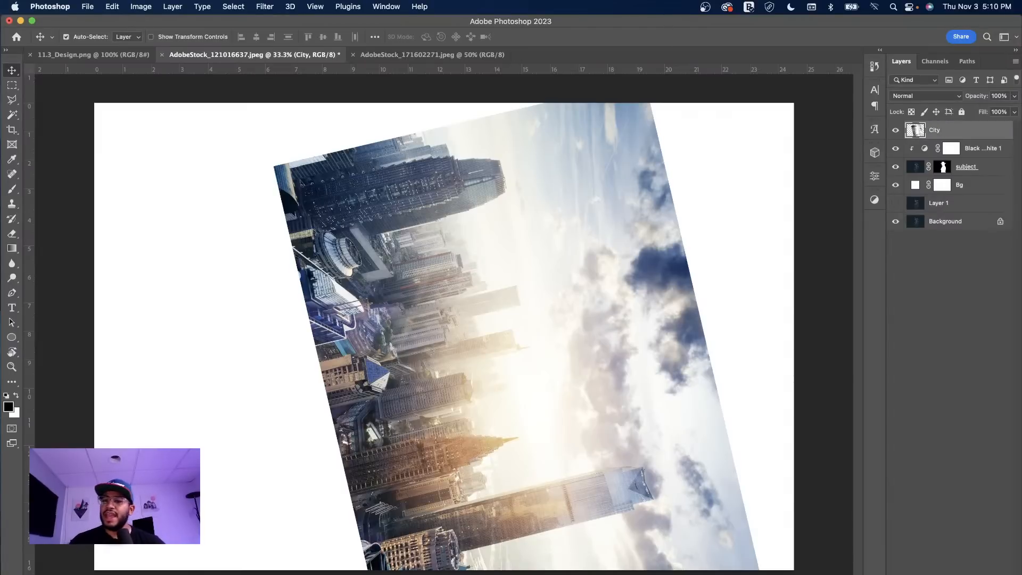
# Preview blend modes such as Lighten on the City layer and set its blend mode to Screen.
pyautogui.click(917, 97)
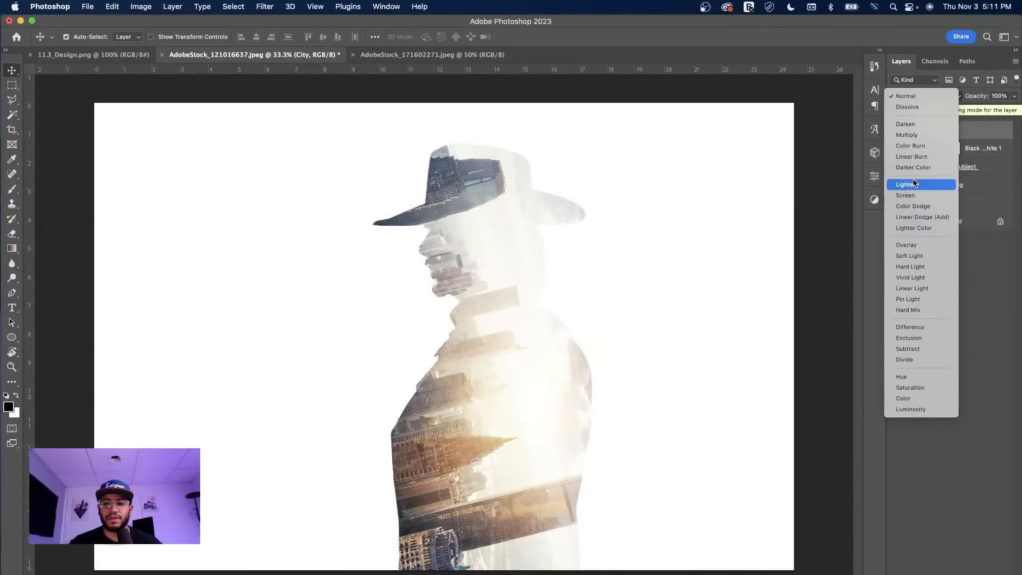
pyautogui.click(989, 267)
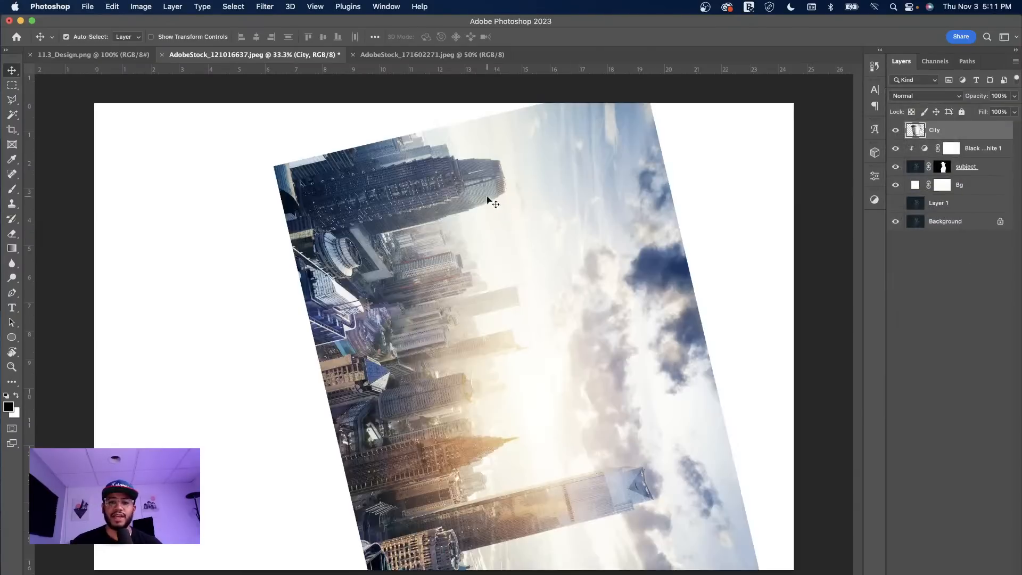
pyautogui.press('super+equal')
pyautogui.press('super+equal')
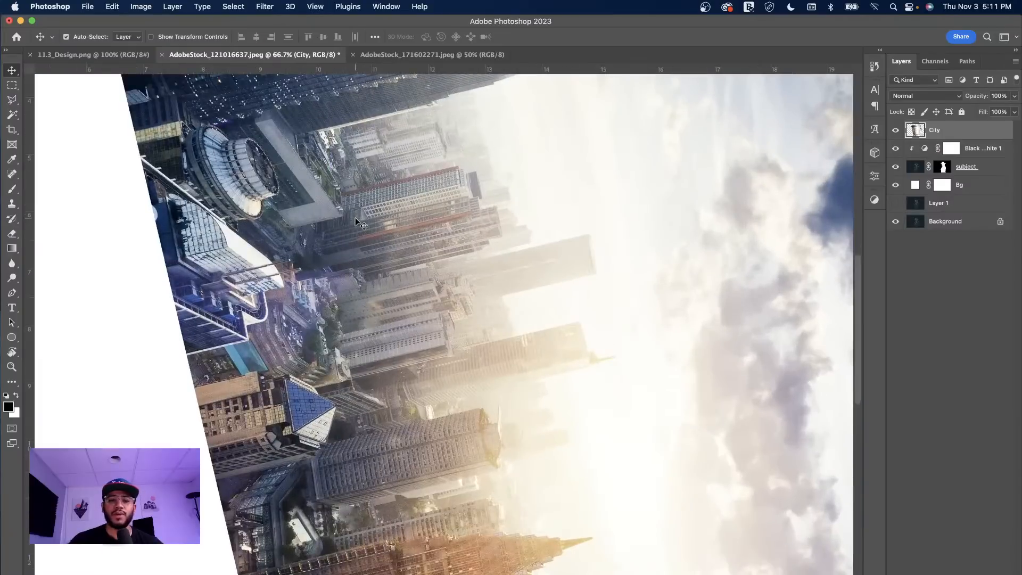
pyautogui.moveTo(473, 211); pyautogui.dragTo(537, 416)
pyautogui.press('super+equal')
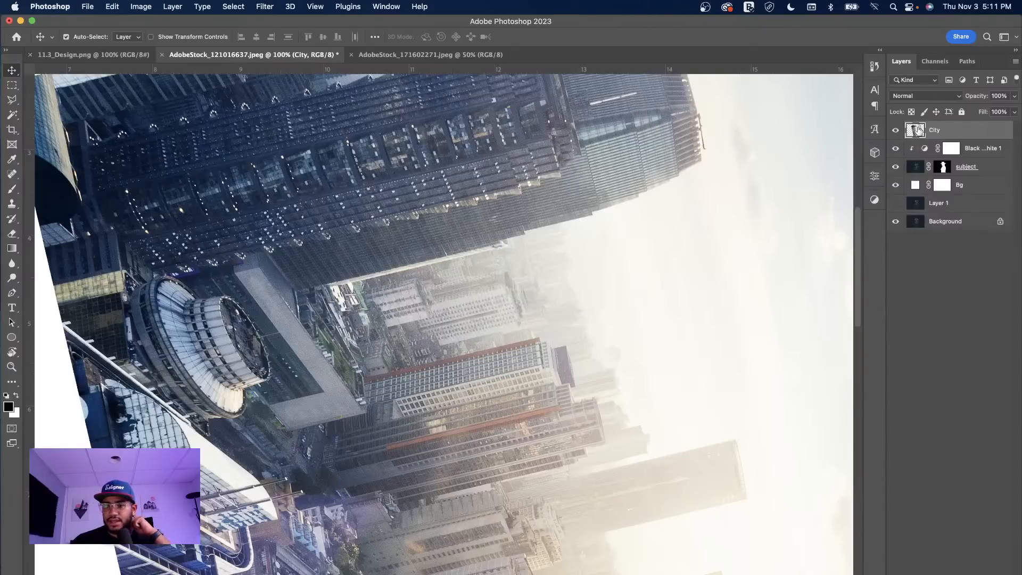
pyautogui.click(917, 97)
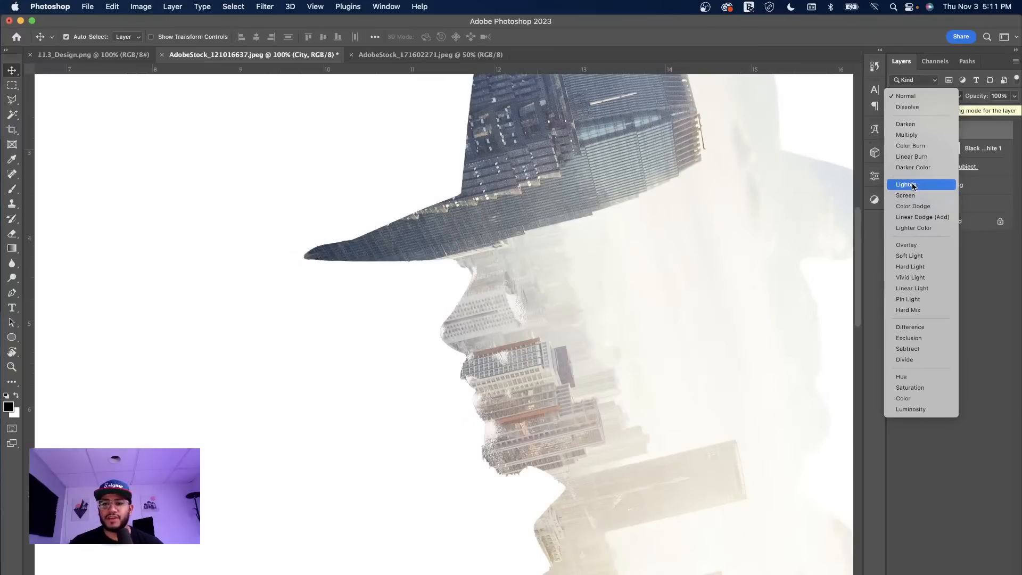
pyautogui.click(912, 197)
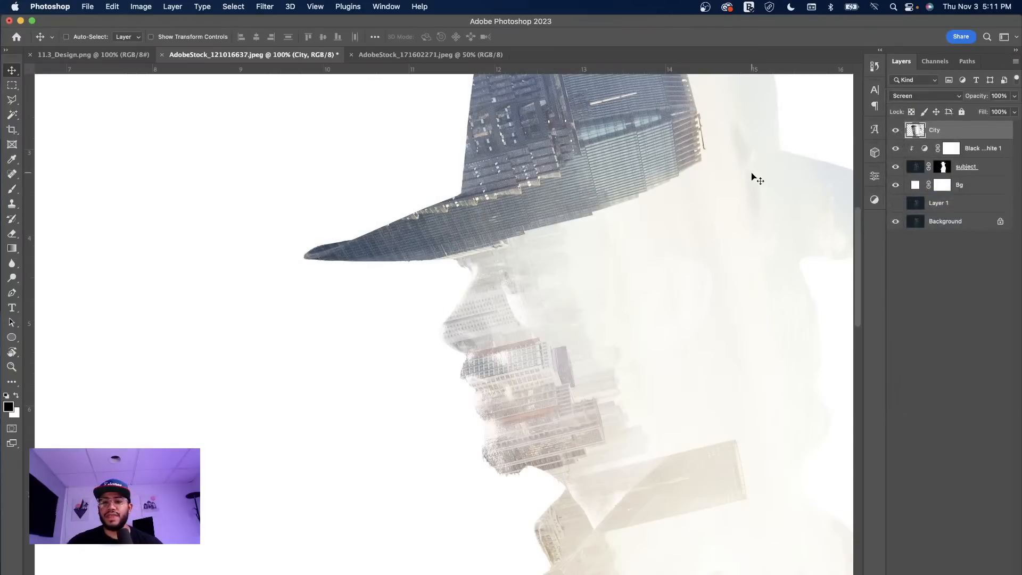
# Clip the City layer to the masked subject together with the Black & White adjustment.
pyautogui.press('super+minus')
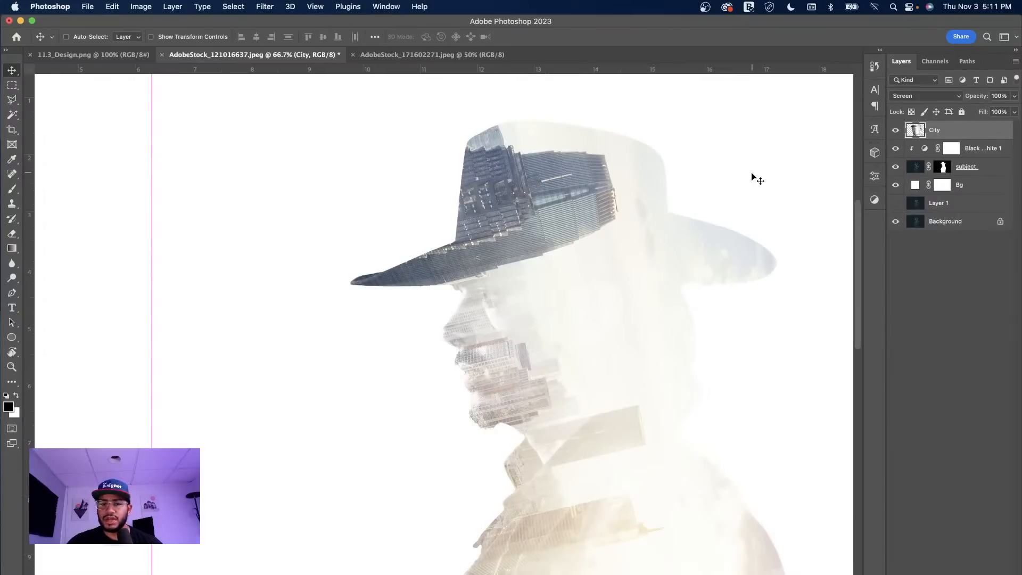
pyautogui.press('super+minus')
pyautogui.press('super+plus')
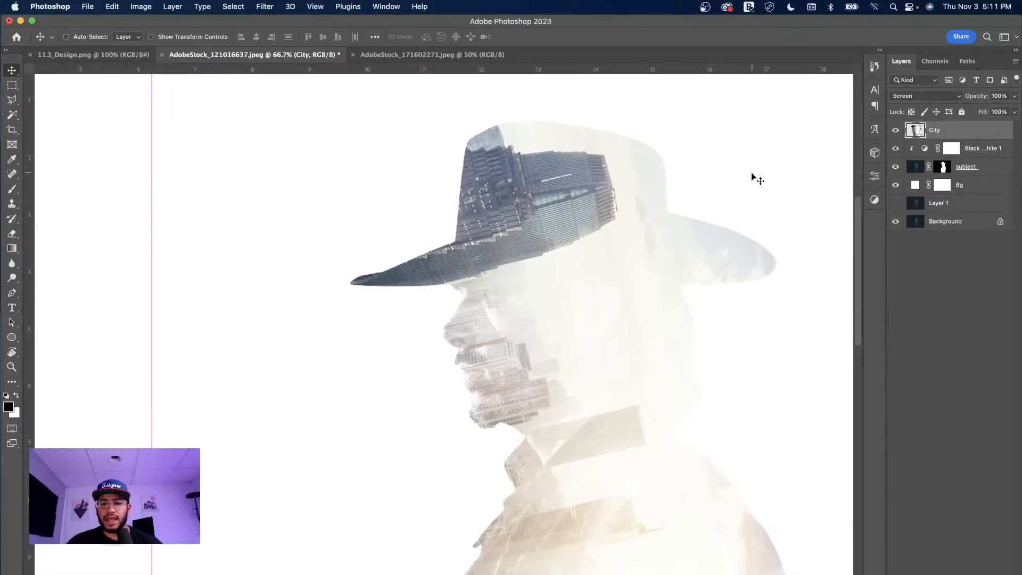
pyautogui.press('super+minus')
pyautogui.press('super+semicolon')
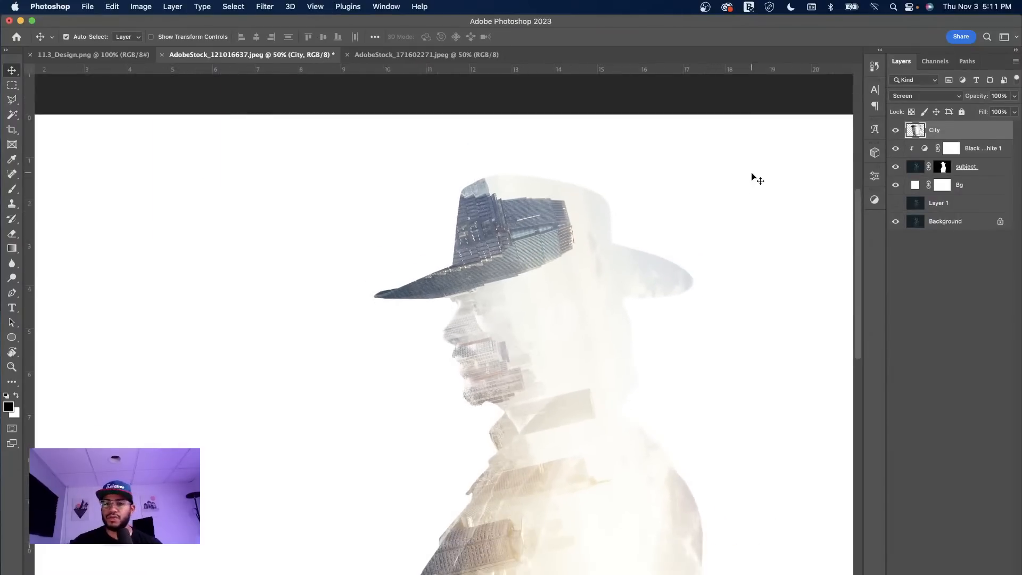
pyautogui.keyDown('alt'); pyautogui.click(915, 145); pyautogui.keyUp('alt')
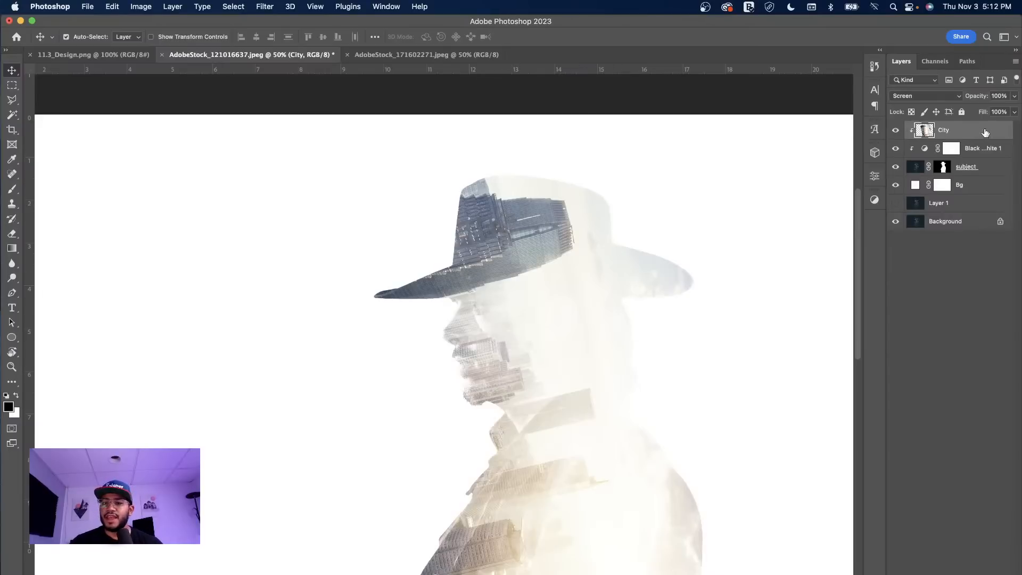
# Add a Curves adjustment layer above the City layer and clip it to the layers beneath.
pyautogui.press('super+minus')
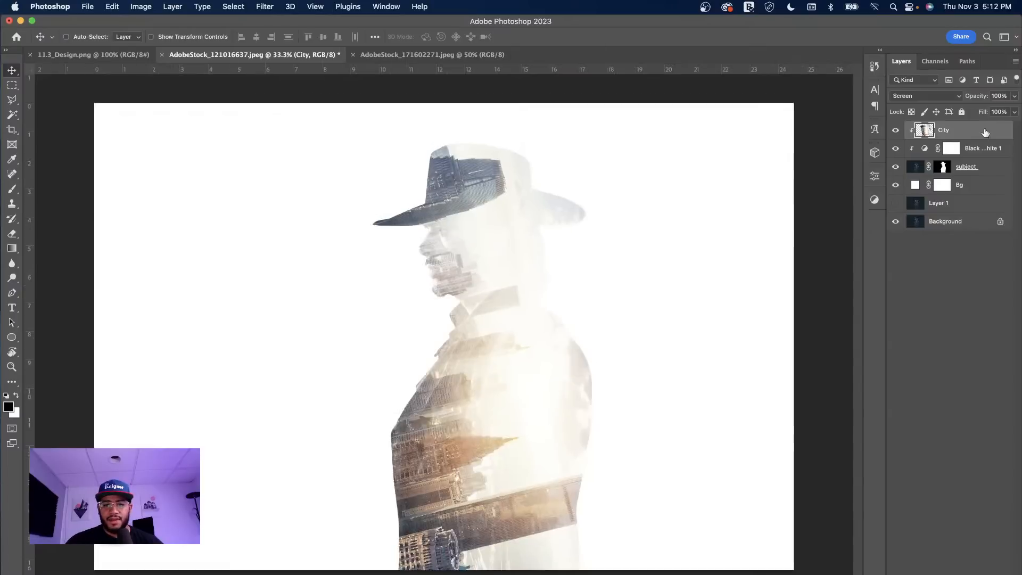
pyautogui.press('super+plus')
pyautogui.press('super+minus')
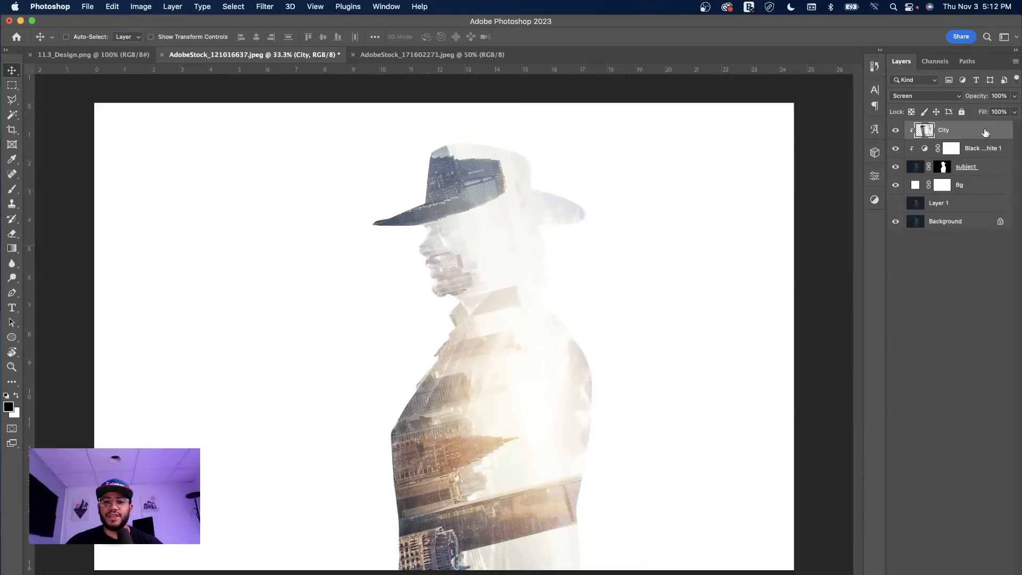
pyautogui.press('super+plus')
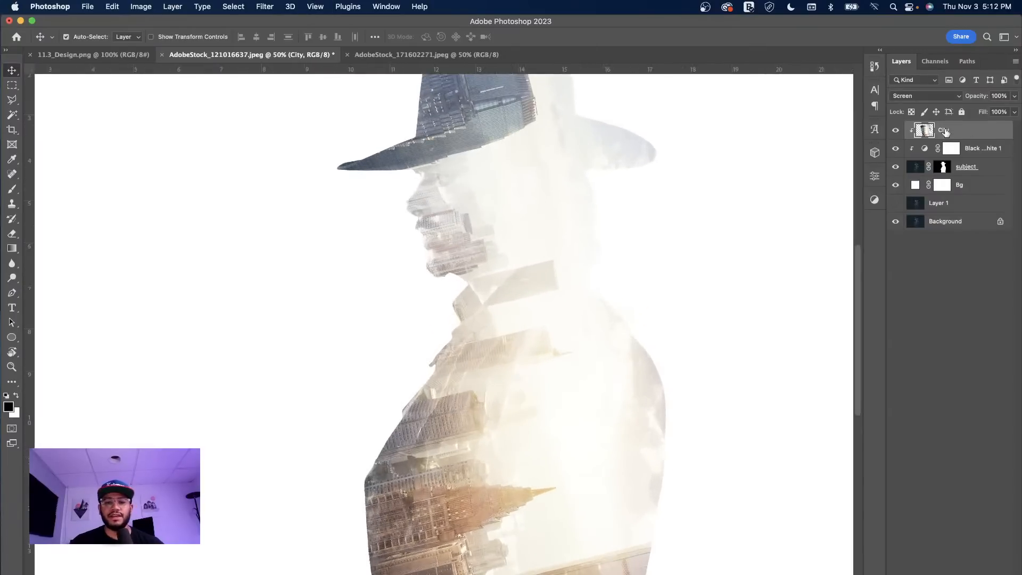
pyautogui.scroll(3, 639, 269)
pyautogui.hscroll(1, 639, 270)
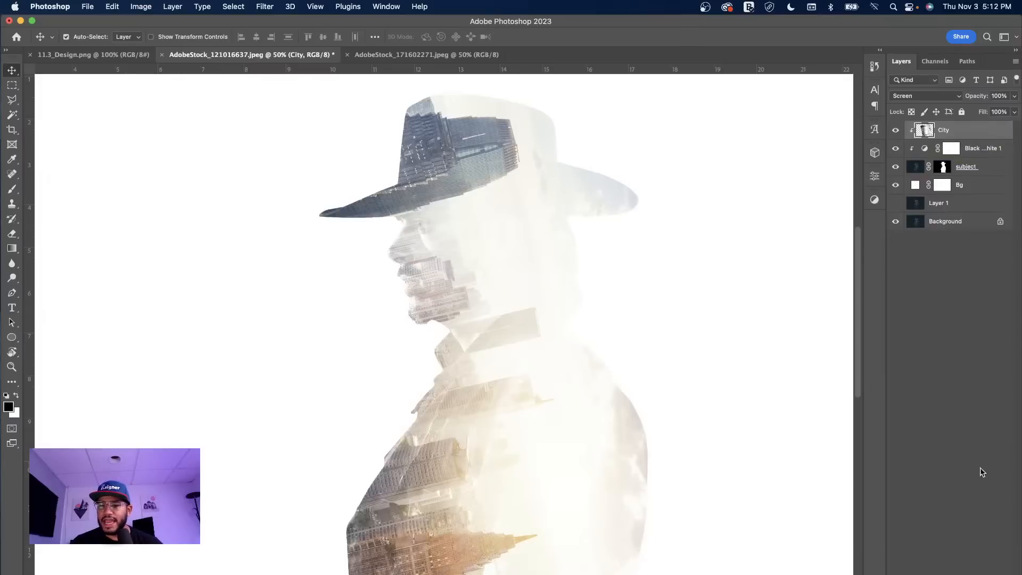
pyautogui.click(944, 574)
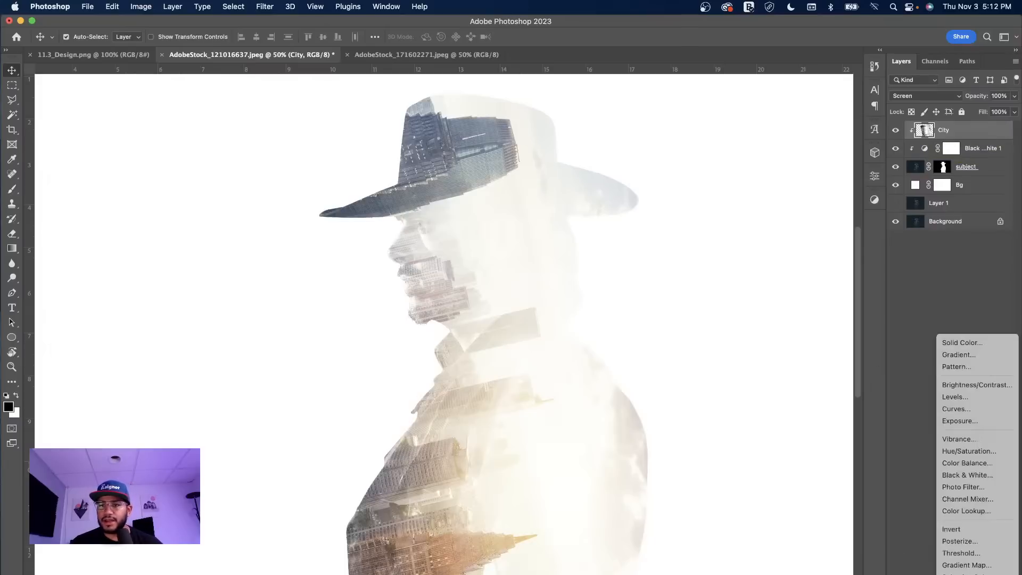
pyautogui.click(964, 408)
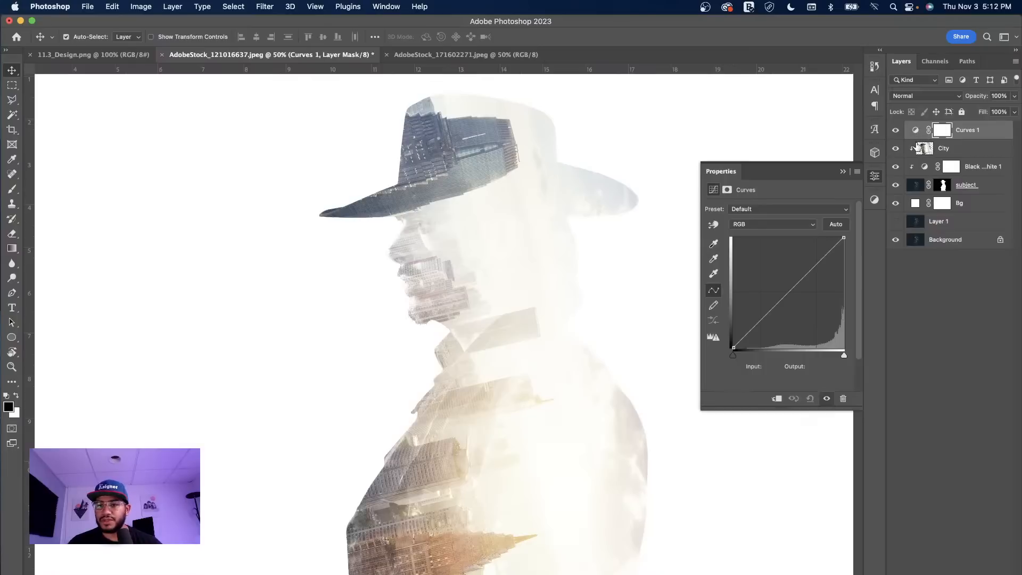
pyautogui.keyDown('alt'); pyautogui.click(918, 139); pyautogui.keyUp('alt')
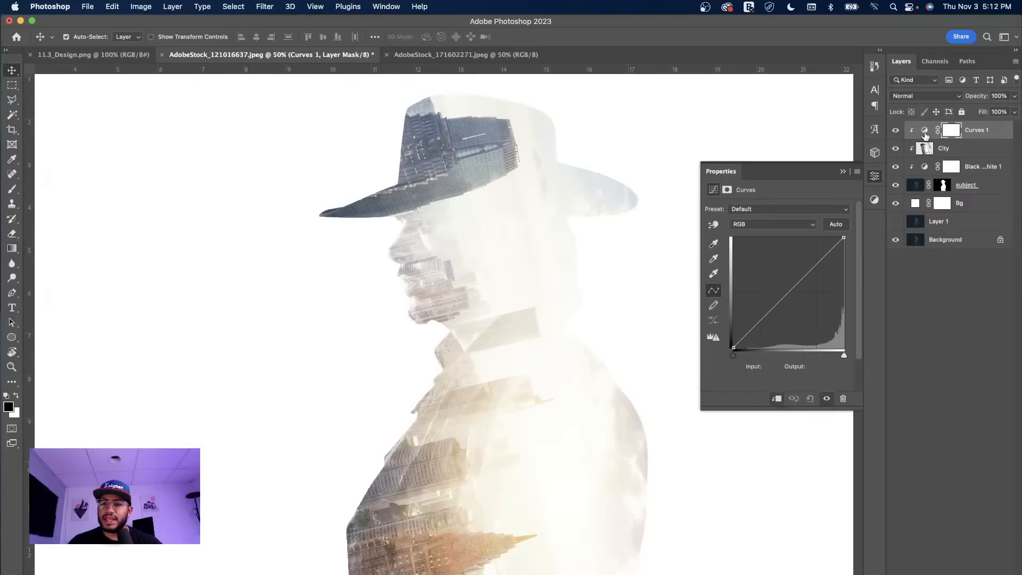
# In the Curves adjustment, move the black point to input 10 and the white point to input 250.
pyautogui.click(925, 132)
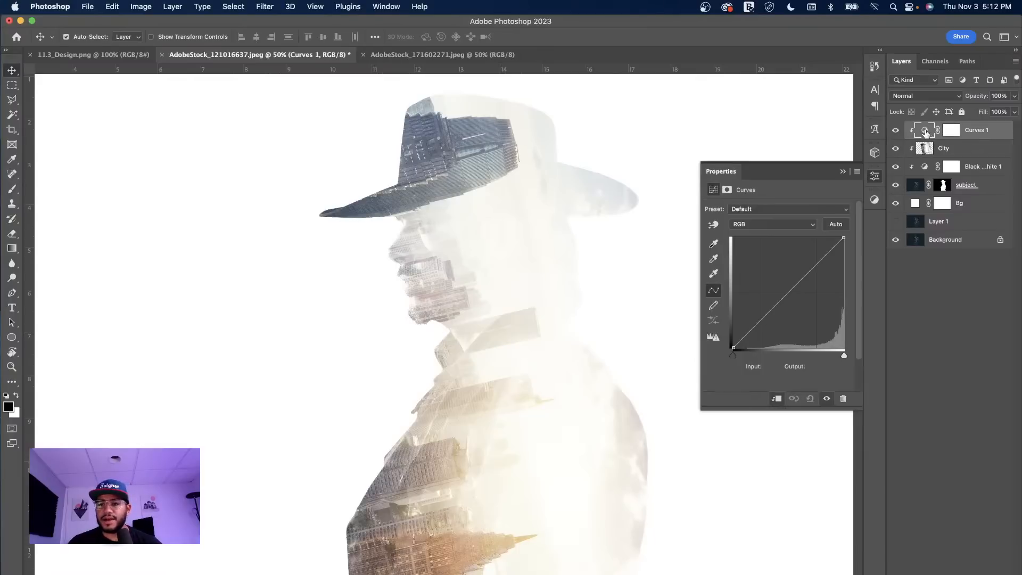
pyautogui.click(946, 131)
pyautogui.click(926, 133)
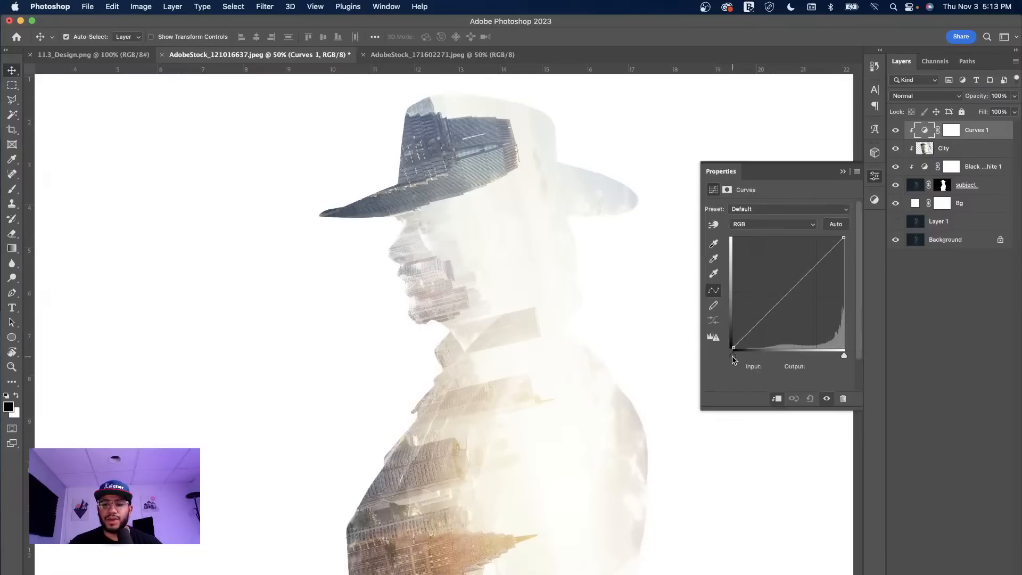
pyautogui.moveTo(733, 355)
pyautogui.mouseDown()
pyautogui.moveTo(748, 356)
pyautogui.moveTo(728, 357)
pyautogui.moveTo(738, 356)
pyautogui.mouseUp()
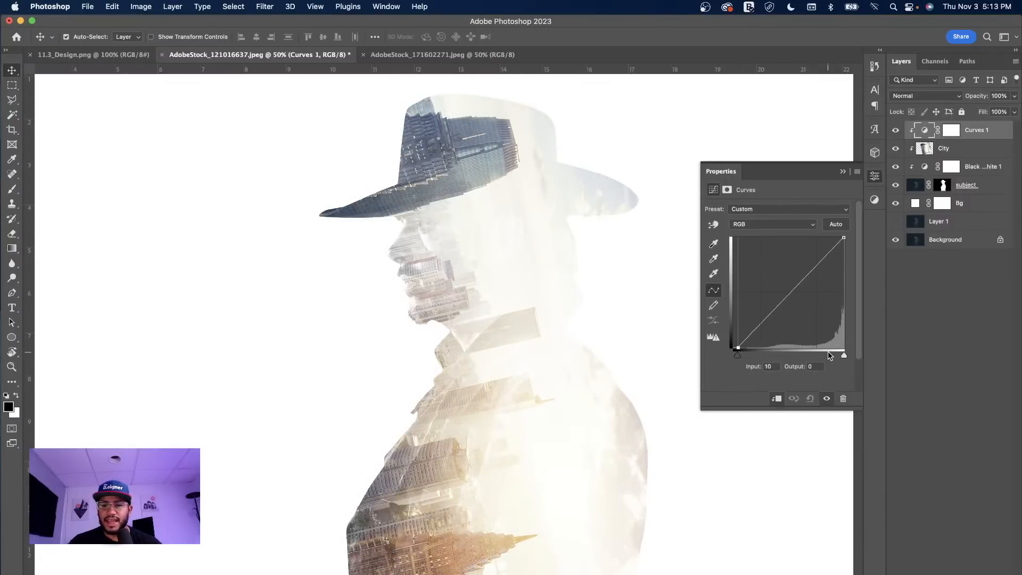
pyautogui.moveTo(845, 360); pyautogui.dragTo(842, 359)
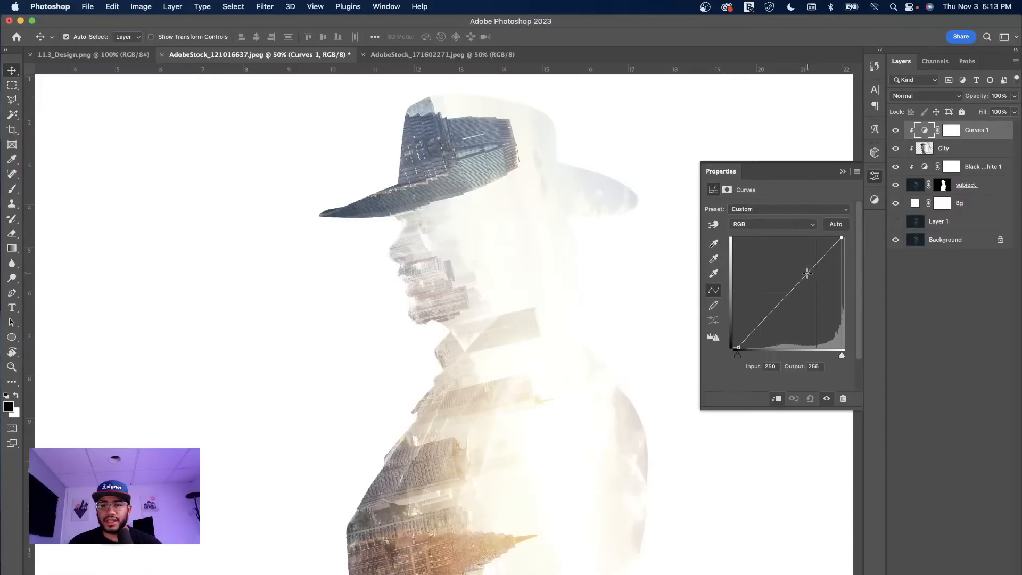
# Pull the upper part of the Curves adjustment down to input 182, output 151, and collapse its properties.
pyautogui.moveTo(808, 274); pyautogui.dragTo(812, 281)
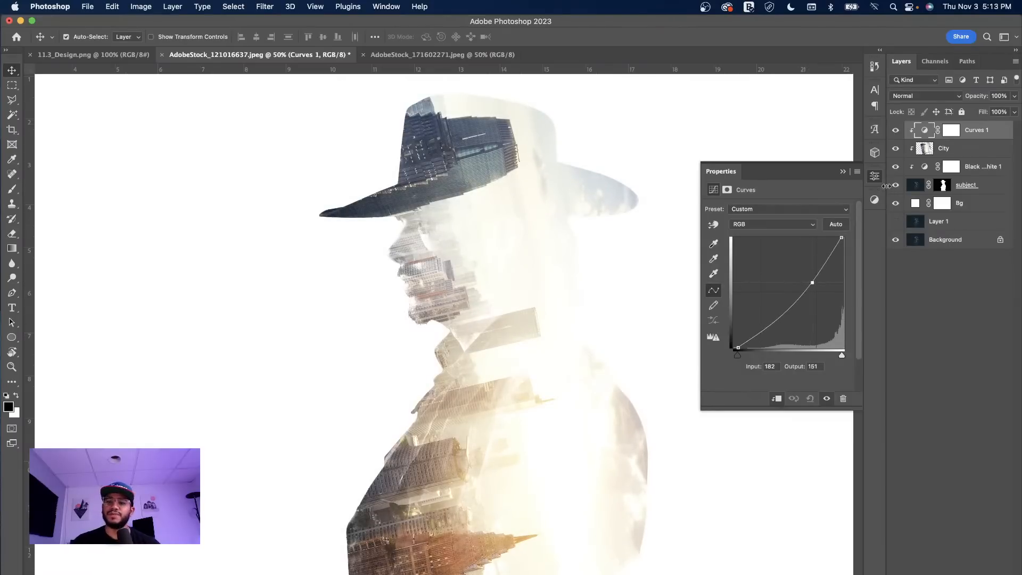
pyautogui.click(875, 178)
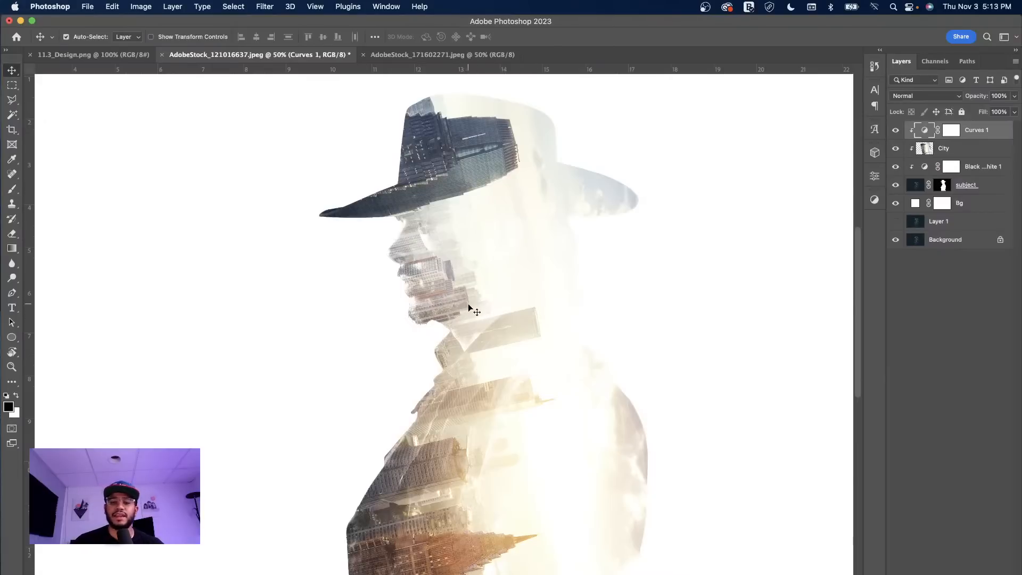
# Add a white layer mask to the City layer.
pyautogui.press('super+plus')
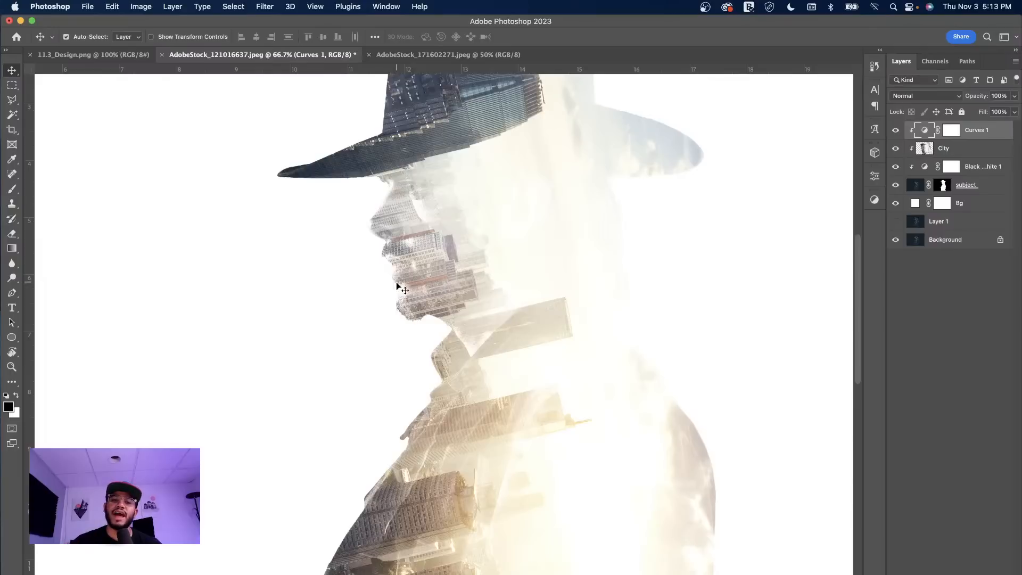
pyautogui.click(929, 151)
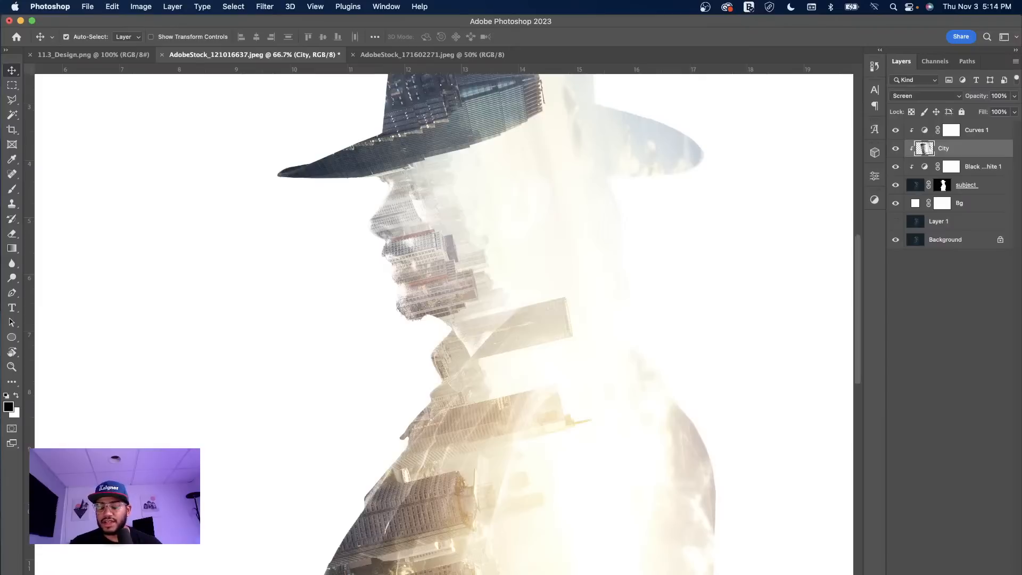
pyautogui.click(940, 574)
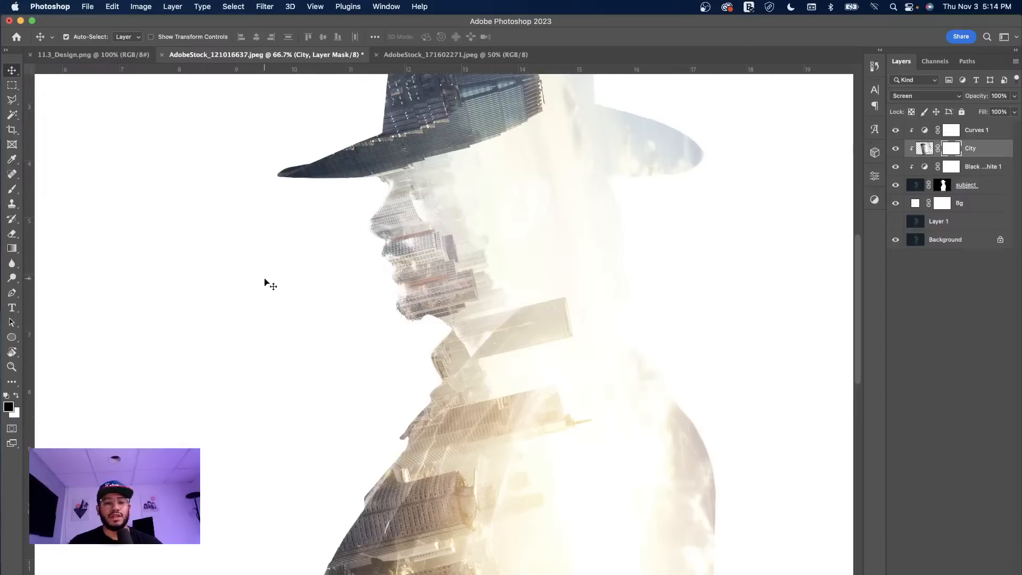
# Activate the Brush tool and reduce its size to 900 for painting on the City layer mask.
pyautogui.press('b')
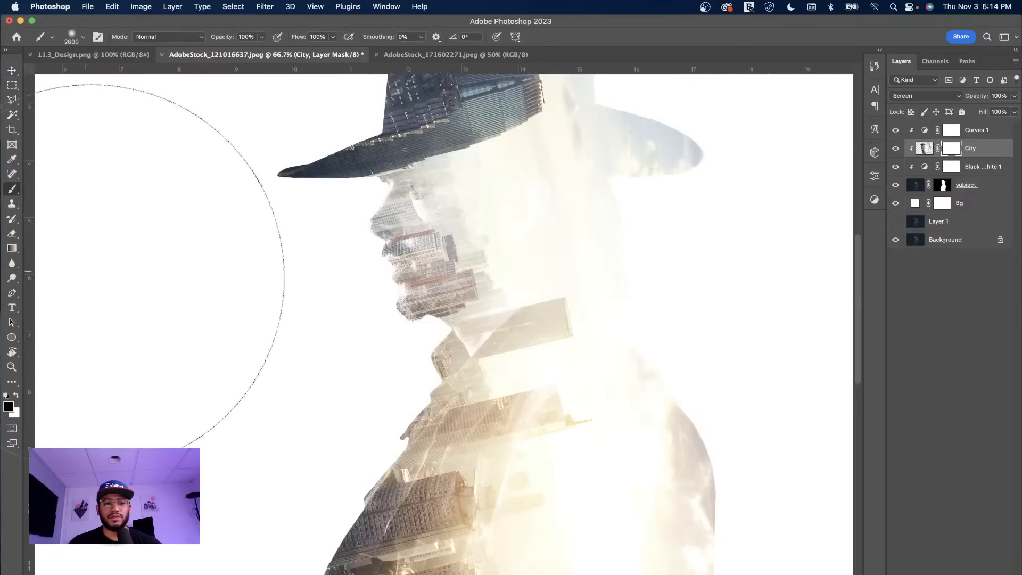
pyautogui.rightClick(14, 193)
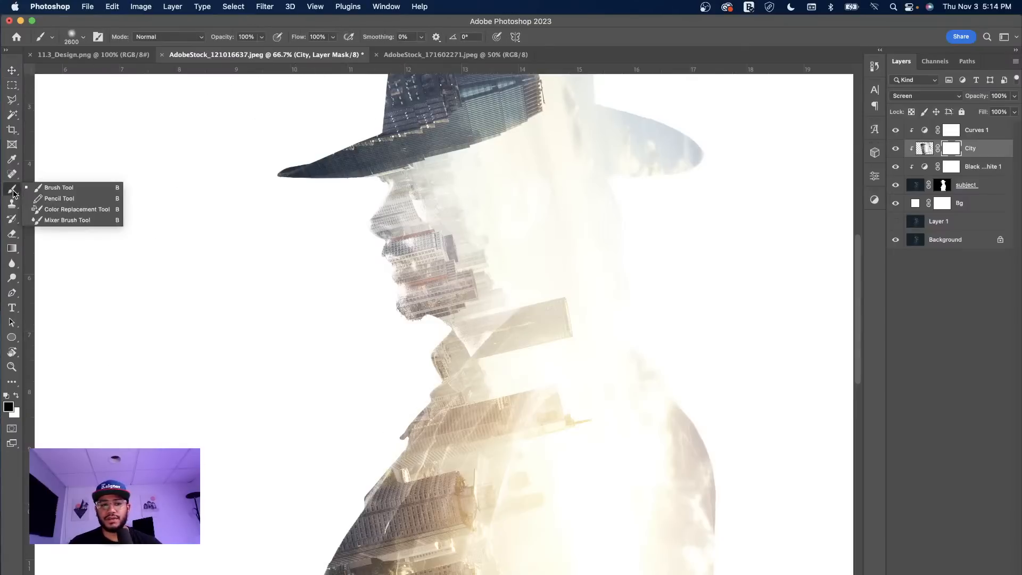
pyautogui.click(603, 28)
pyautogui.press('[')
pyautogui.press('[')
pyautogui.press('[')
pyautogui.press('[')
pyautogui.press('[')
pyautogui.press('[')
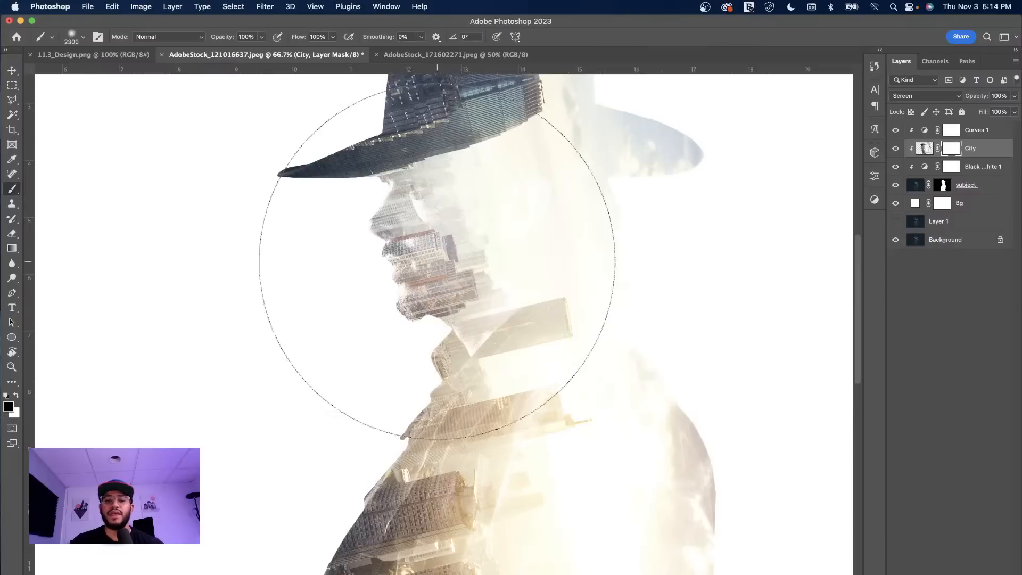
pyautogui.press('[')
pyautogui.press('[')
pyautogui.press('[')
pyautogui.press('[')
pyautogui.press('[')
pyautogui.press('[')
pyautogui.press('[')
pyautogui.press('[')
pyautogui.press('[')
pyautogui.press('[')
pyautogui.press('[')
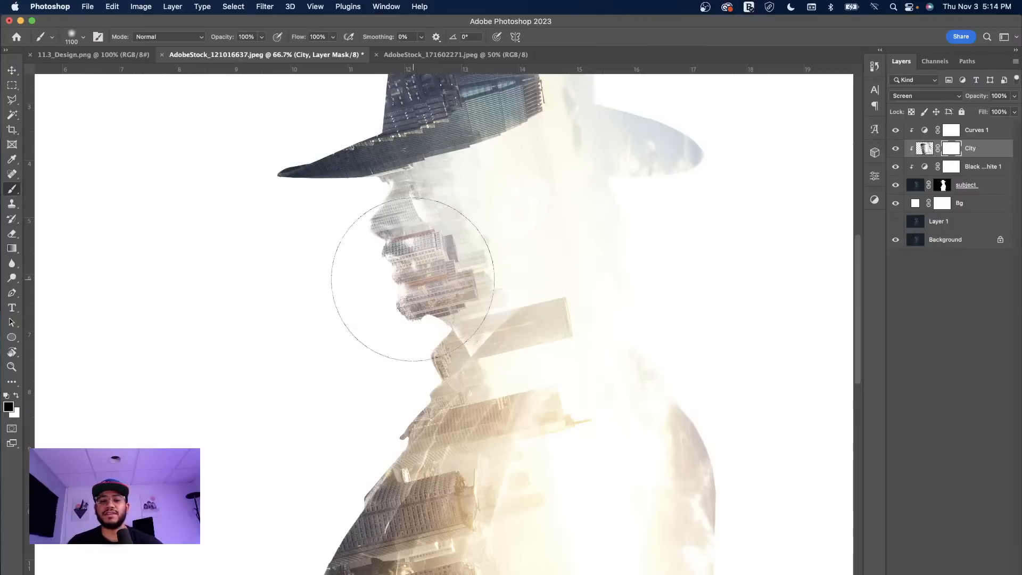
pyautogui.hscroll(-3, 207, 90)
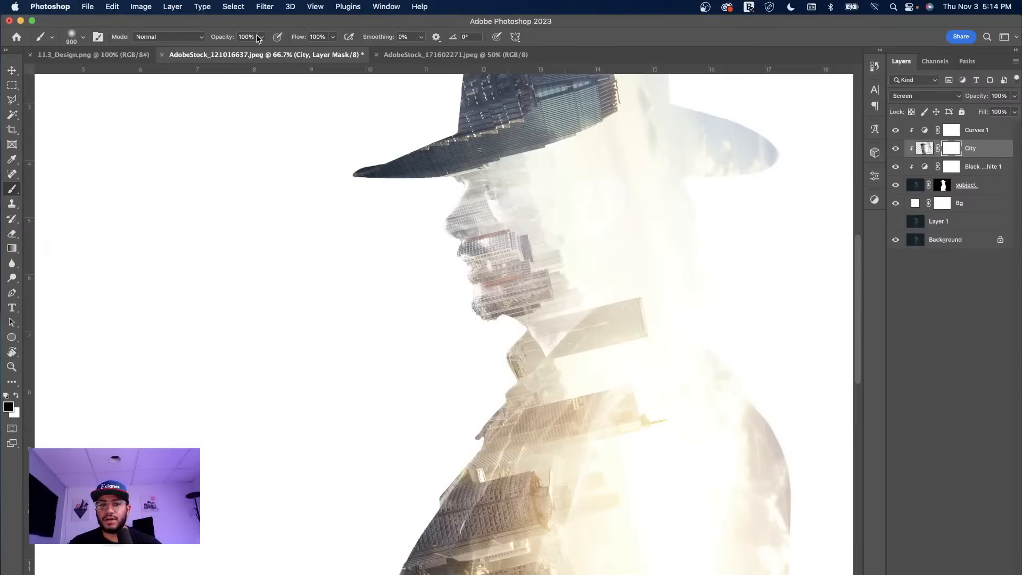
# Paint black at 60% brush opacity on the City layer mask to reveal the man's mouth and chin.
pyautogui.click(262, 41)
pyautogui.moveTo(263, 51); pyautogui.dragTo(242, 53)
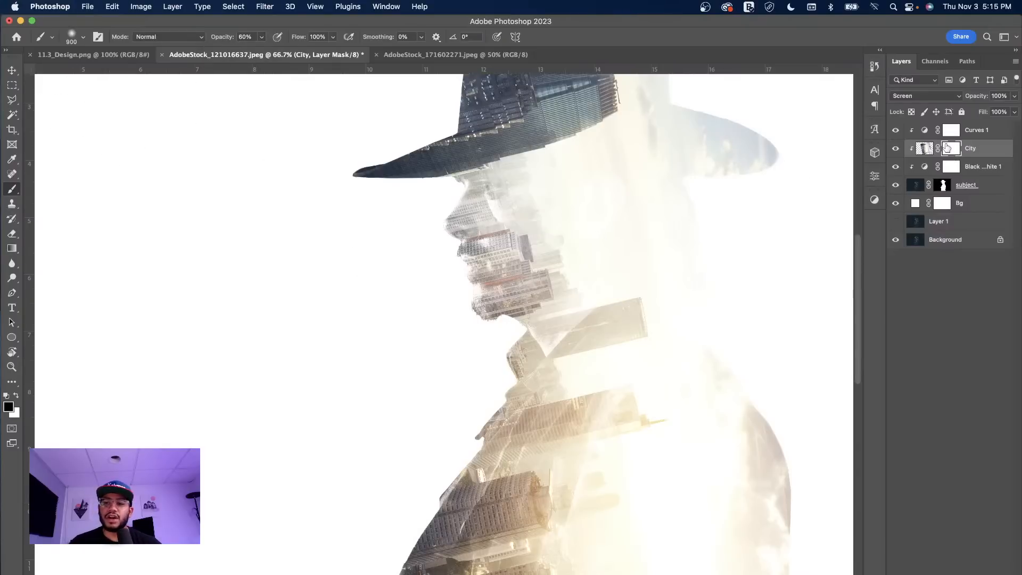
pyautogui.click(927, 150)
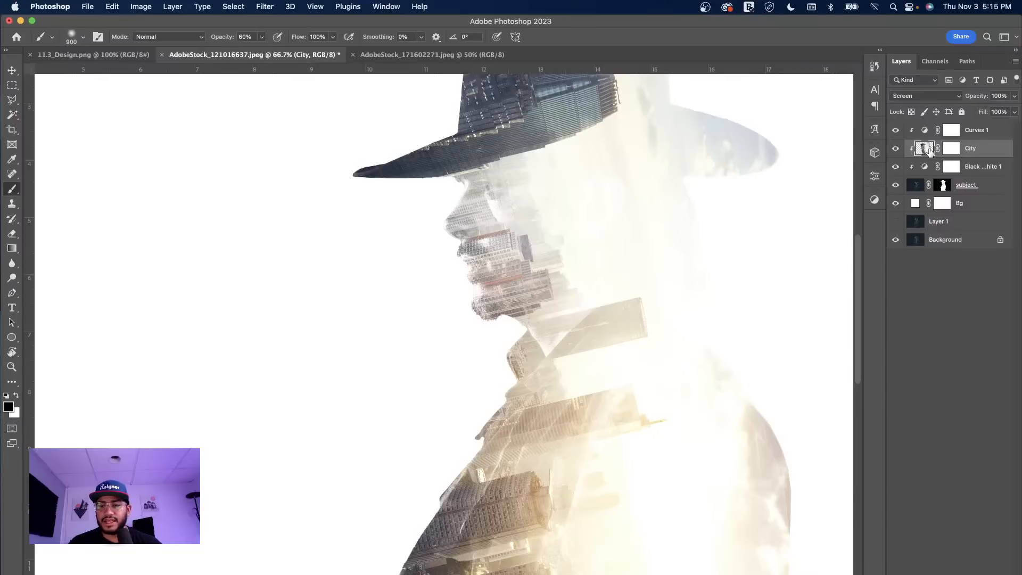
pyautogui.click(951, 151)
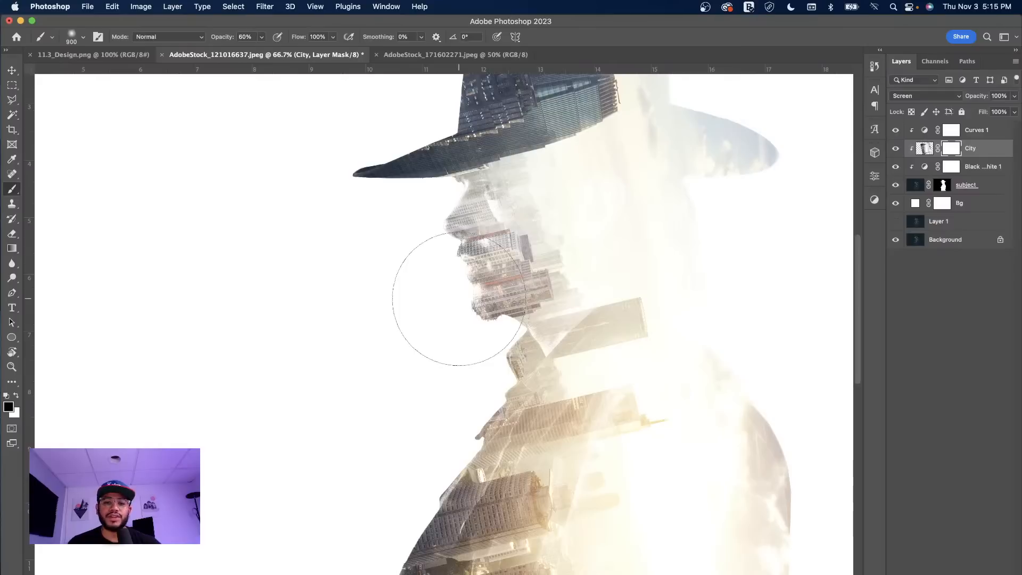
pyautogui.click(458, 298)
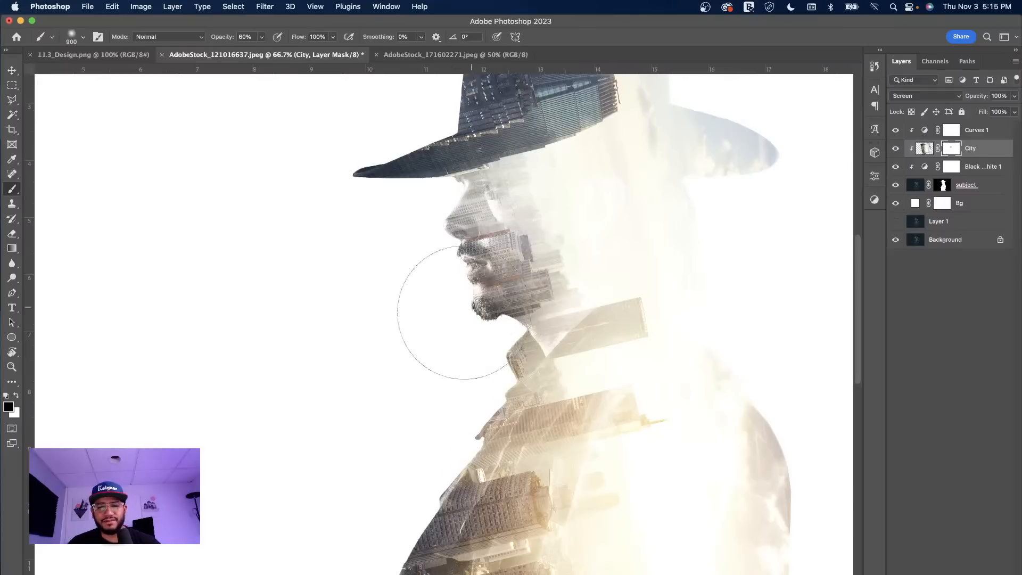
# Paint black at 36% brush opacity on the City layer mask along the front edge of the man's chest and torso.
pyautogui.moveTo(550, 264); pyautogui.dragTo(428, 314)
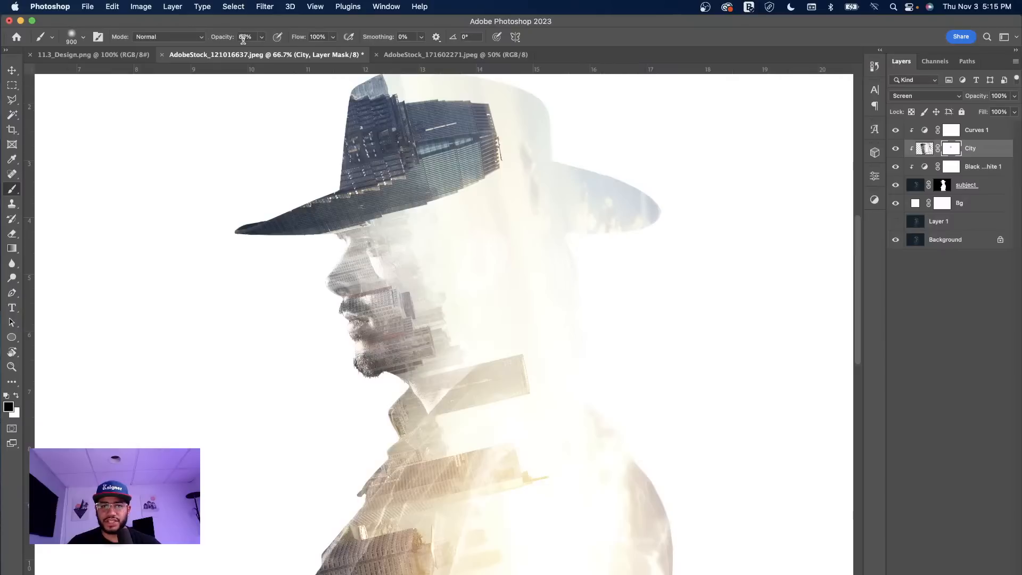
pyautogui.click(262, 37)
pyautogui.moveTo(261, 51); pyautogui.dragTo(251, 54)
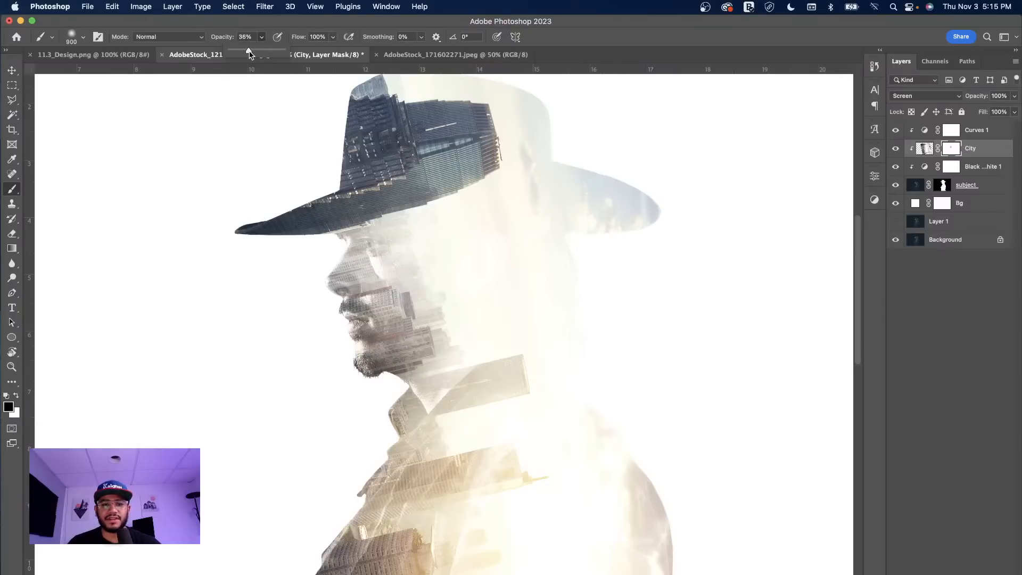
pyautogui.moveTo(430, 224)
pyautogui.mouseDown()
pyautogui.moveTo(476, 297)
pyautogui.moveTo(484, 285)
pyautogui.mouseUp()
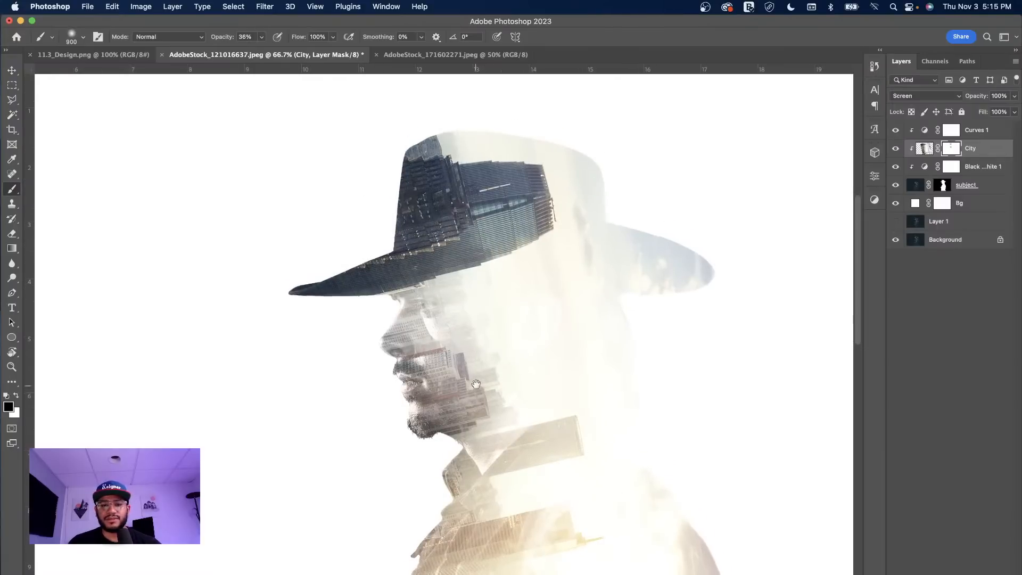
pyautogui.moveTo(475, 387); pyautogui.dragTo(463, 206)
pyautogui.moveTo(452, 369); pyautogui.dragTo(479, 264)
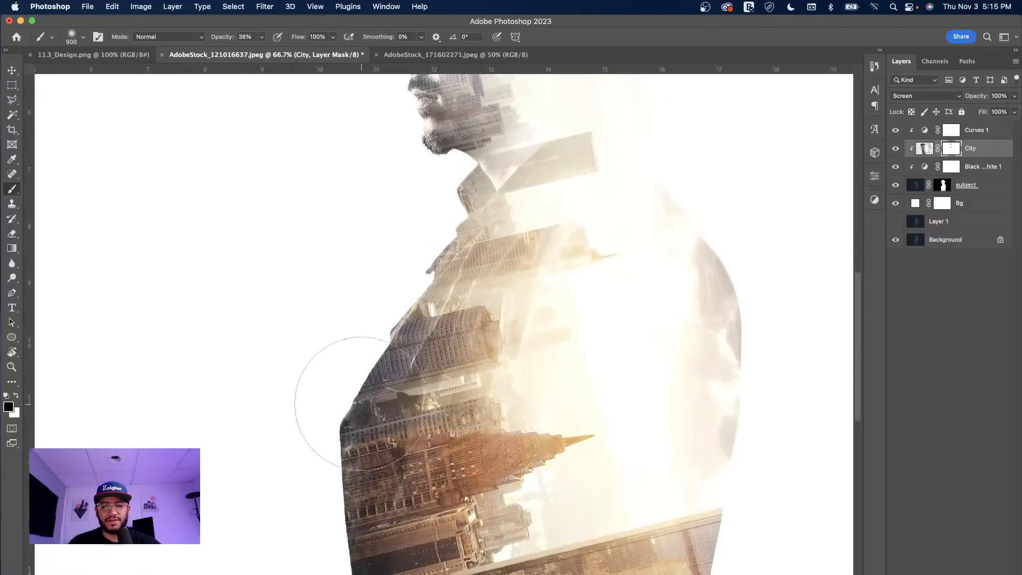
pyautogui.click(362, 402)
pyautogui.click(371, 366)
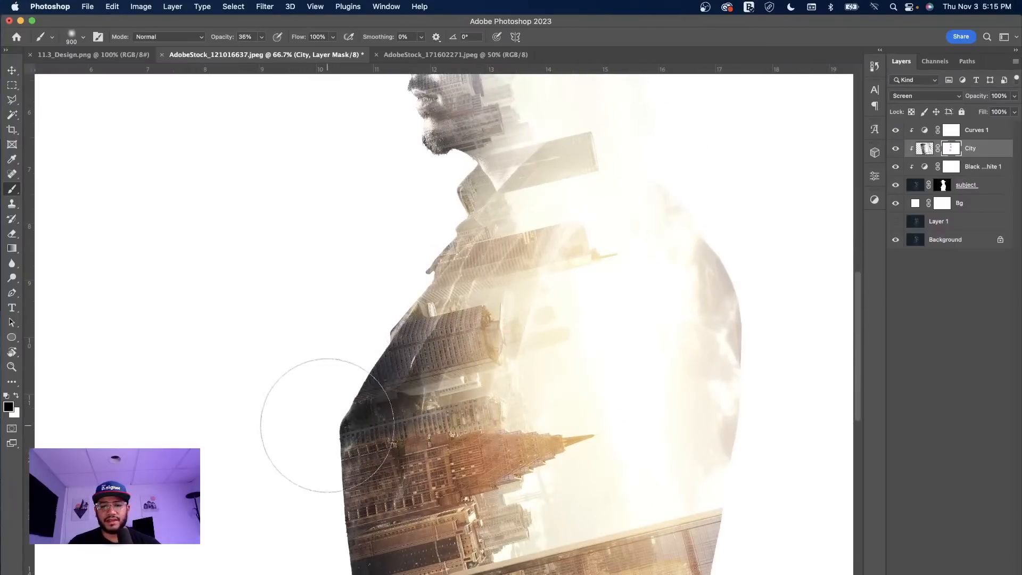
pyautogui.click(346, 480)
pyautogui.click(345, 498)
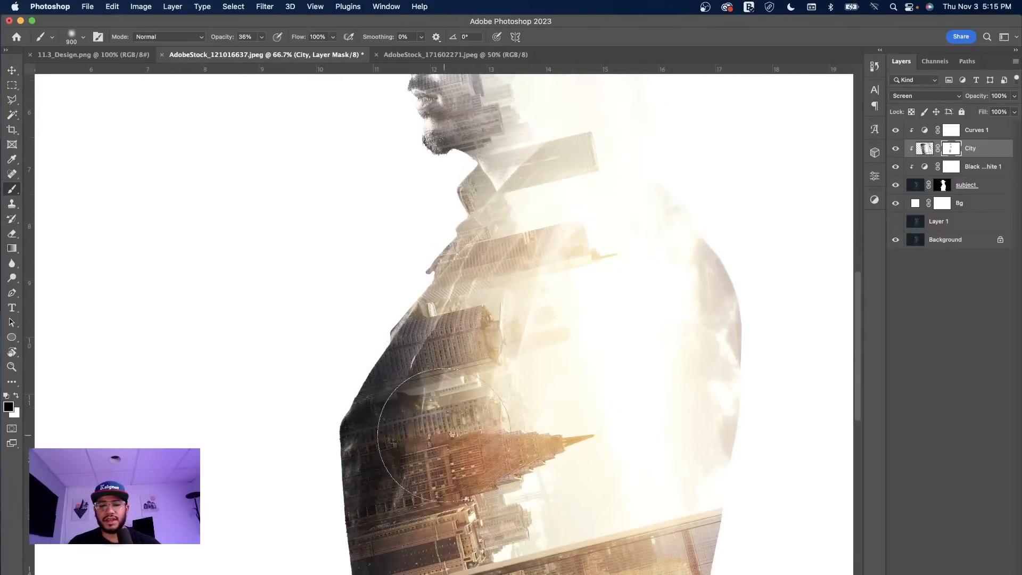
pyautogui.moveTo(628, 218)
pyautogui.mouseDown()
pyautogui.moveTo(607, 254)
pyautogui.moveTo(614, 346)
pyautogui.mouseUp()
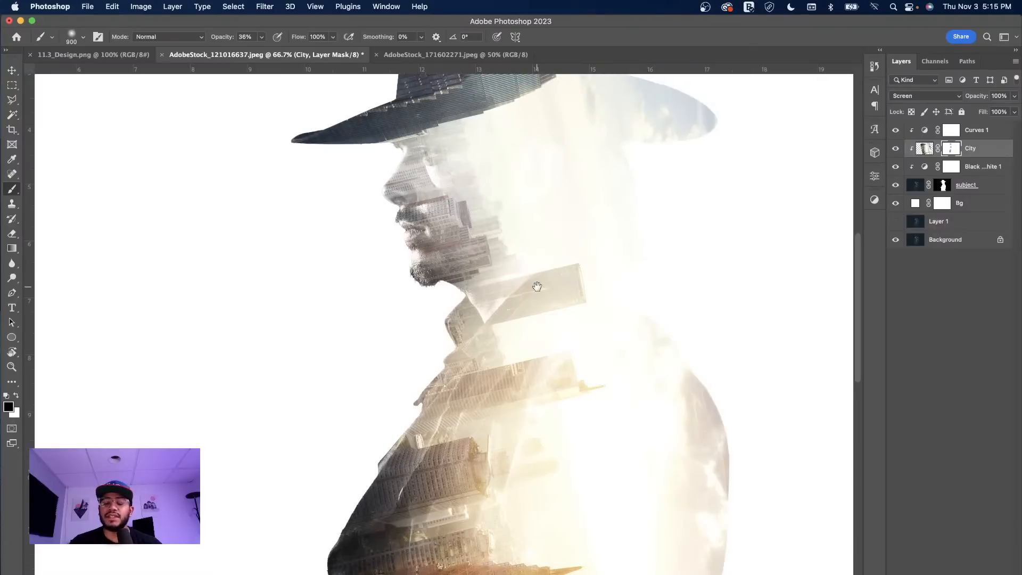
# Lower the City layer's opacity to 88%.
pyautogui.click(925, 148)
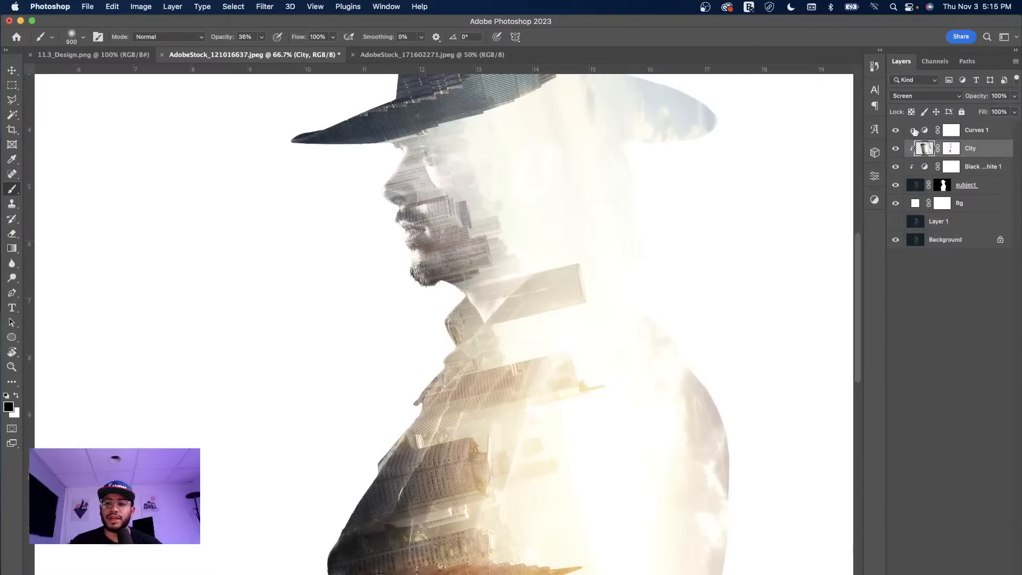
pyautogui.click(1015, 96)
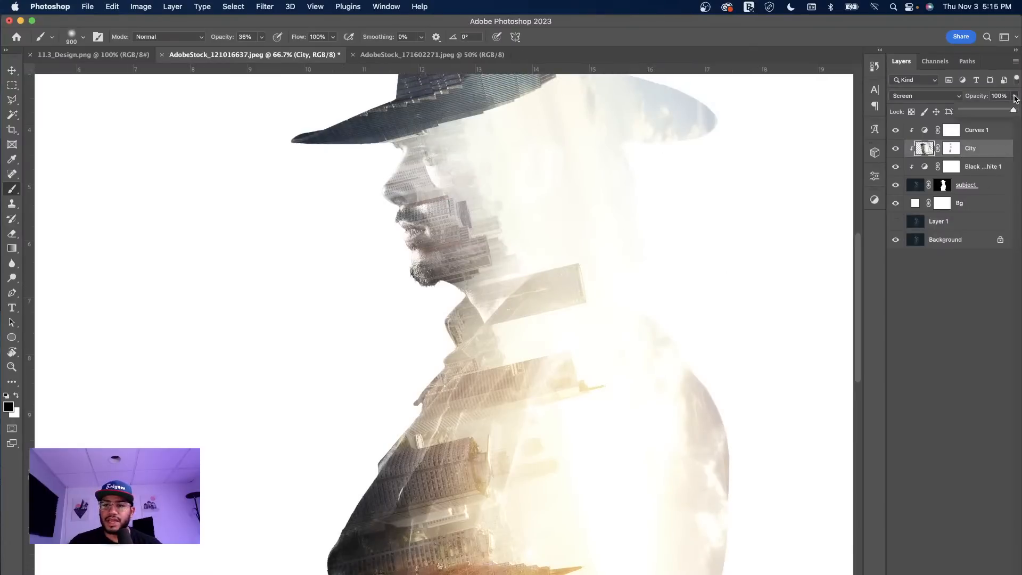
pyautogui.moveTo(1010, 112); pyautogui.dragTo(1008, 112)
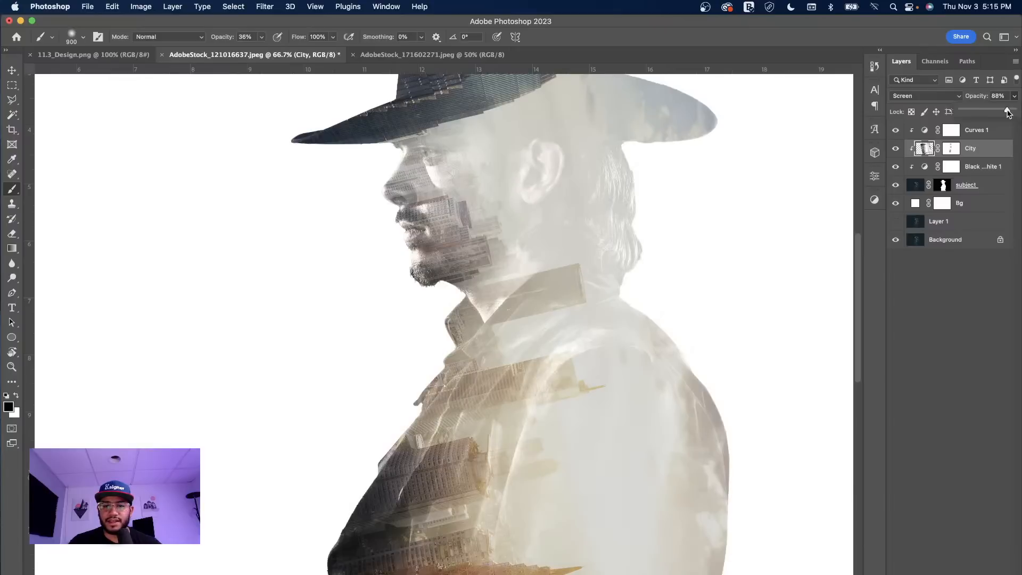
pyautogui.press('super+minus')
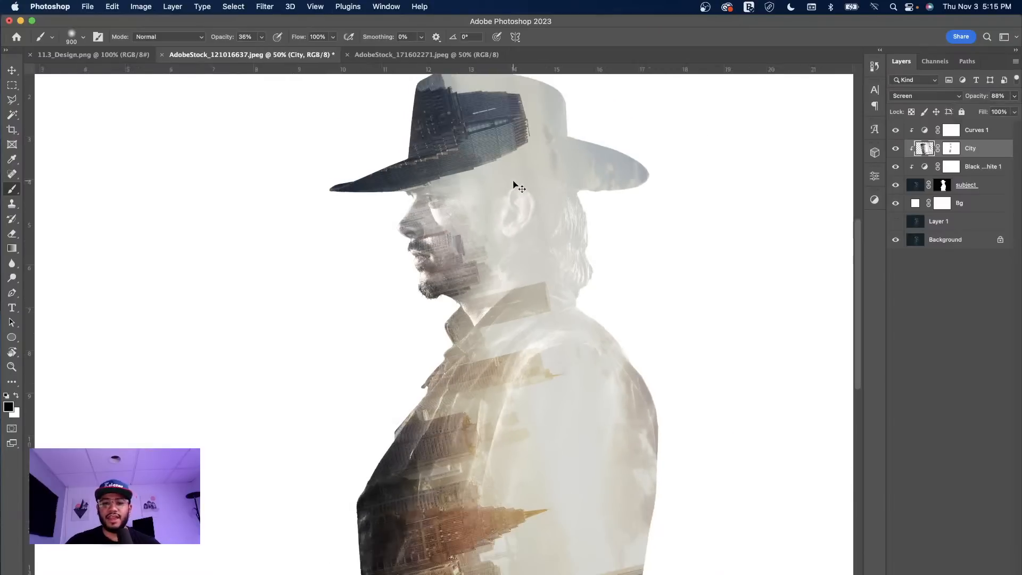
pyautogui.press('super+minus')
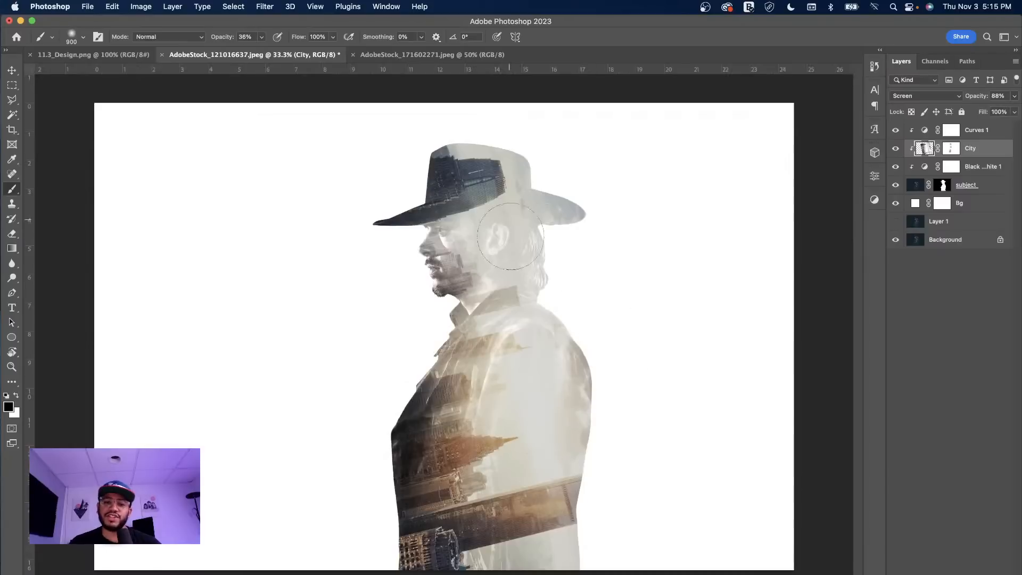
# Change the Bg solid color fill to the pale cream #fefadf, starting from a color sampled off the man's jacket.
pyautogui.click(12, 70)
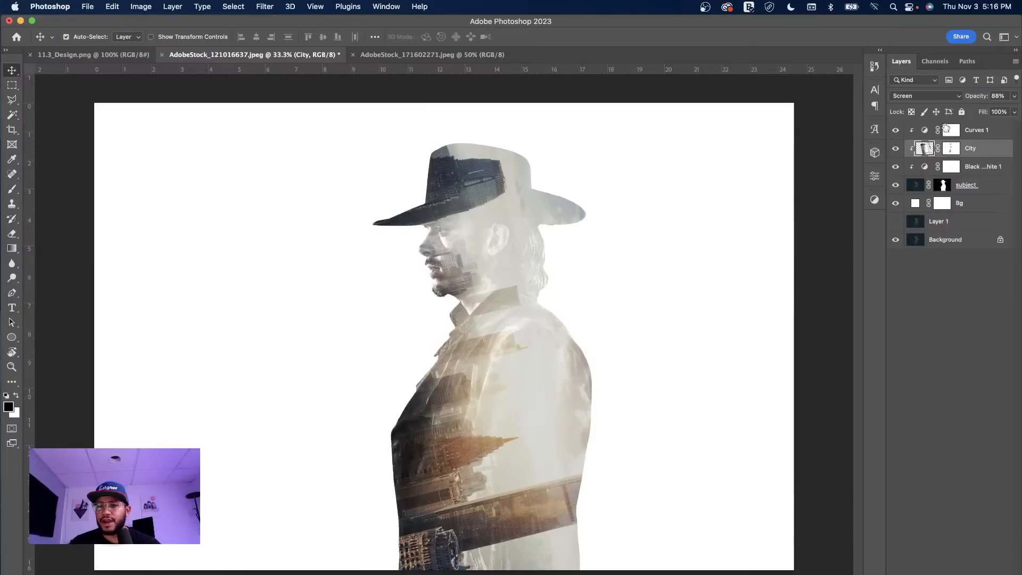
pyautogui.click(916, 204)
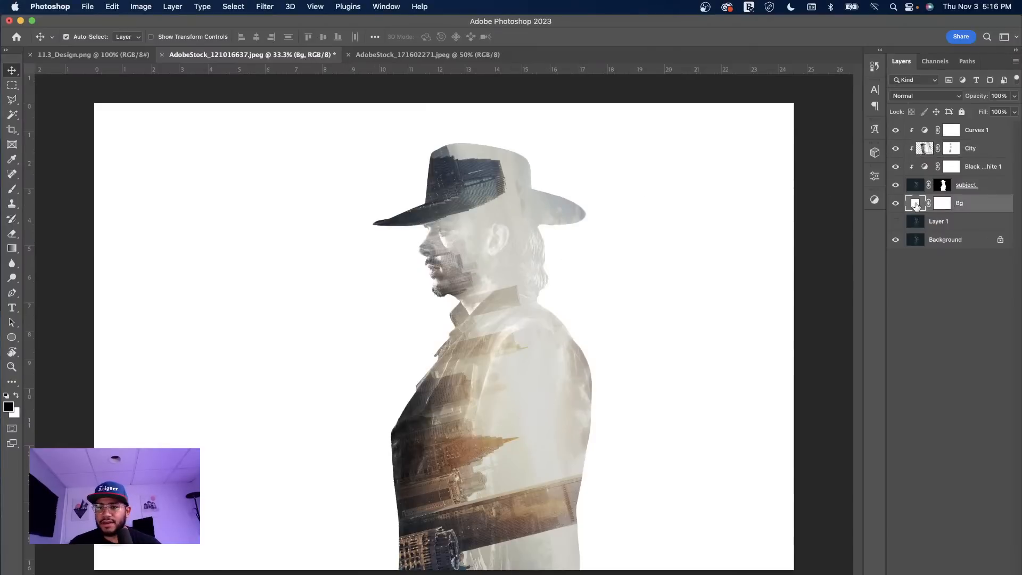
pyautogui.doubleClick(917, 204)
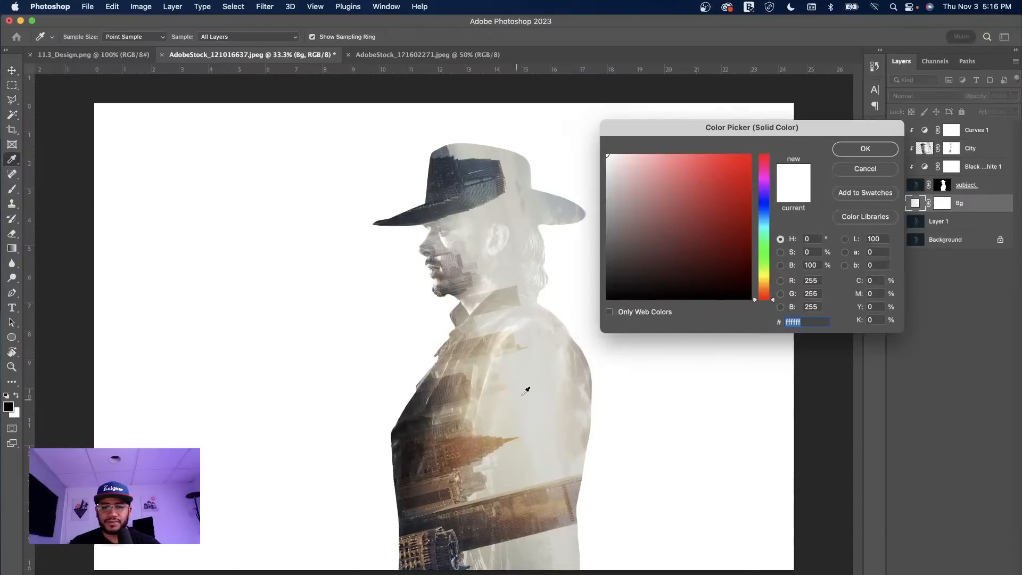
pyautogui.click(504, 402)
pyautogui.click(502, 396)
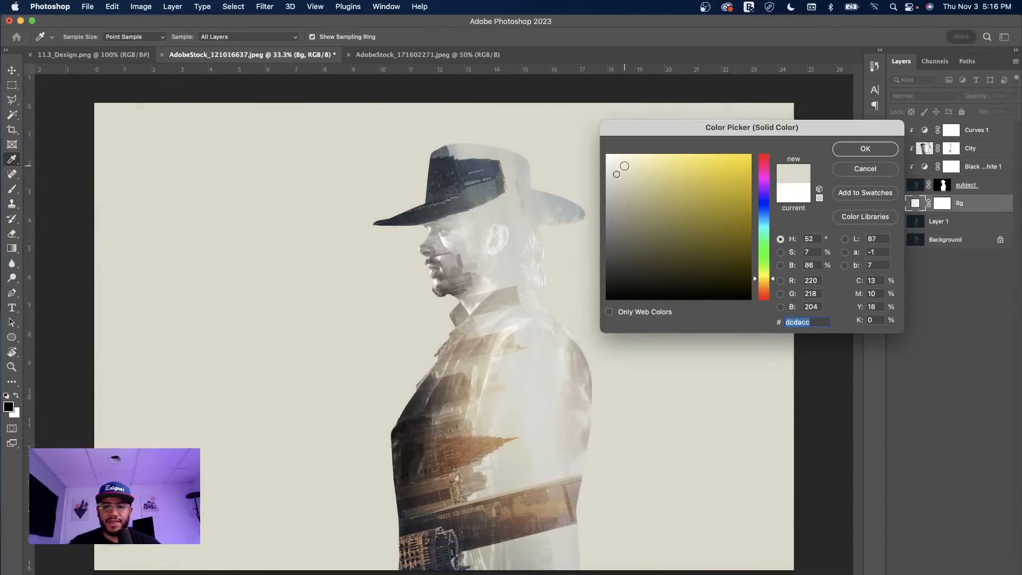
pyautogui.click(636, 162)
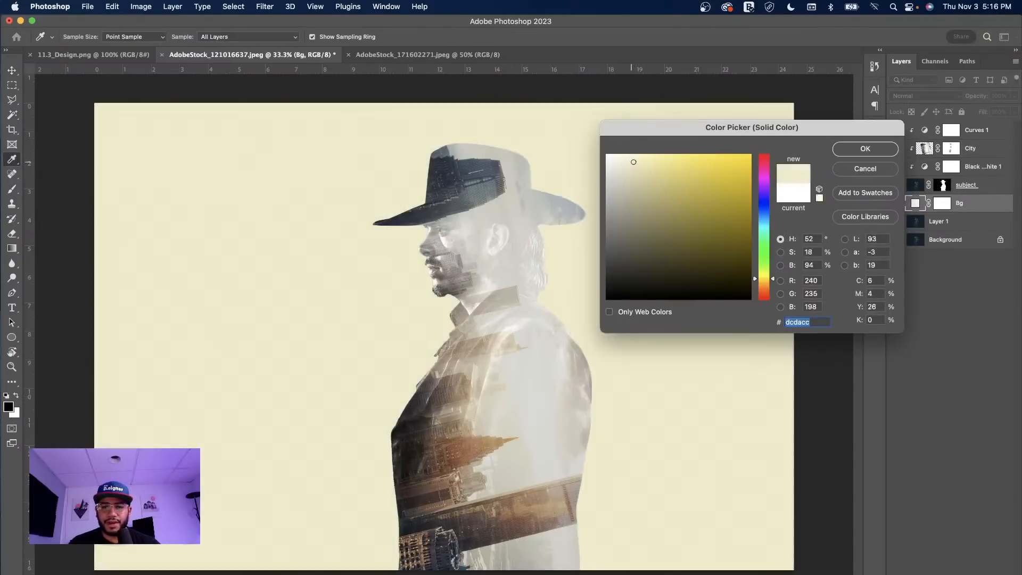
pyautogui.moveTo(635, 165); pyautogui.dragTo(625, 155)
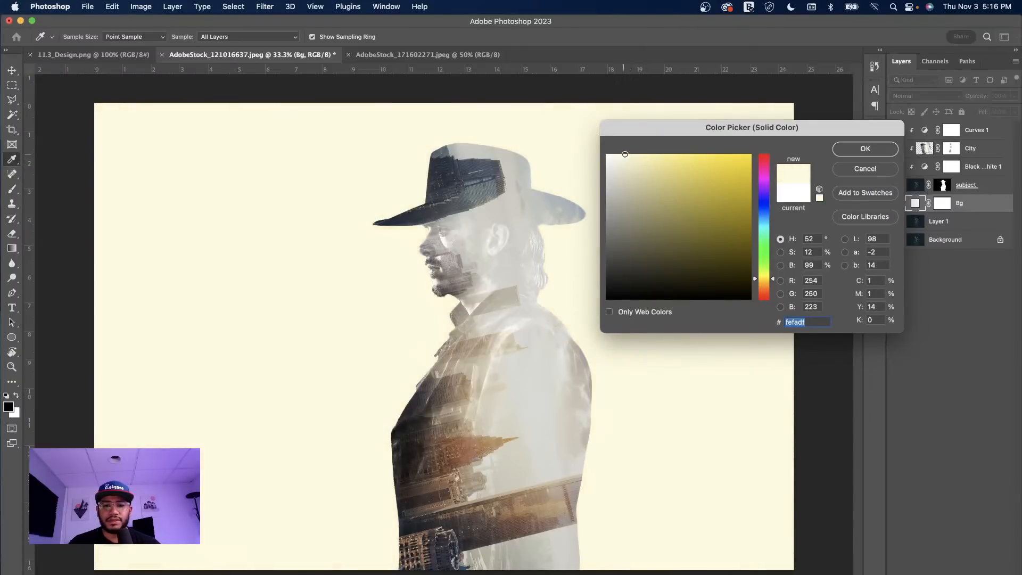
pyautogui.click(859, 149)
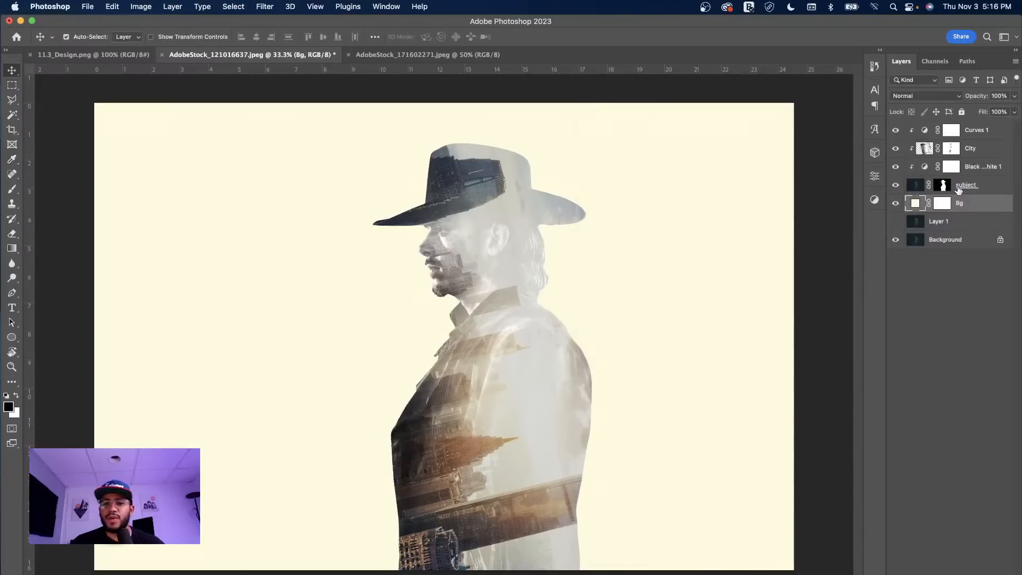
# Paint black on the subject layer mask with a 2000 px brush at 100% opacity to fade out the back of the hat and head.
pyautogui.click(943, 185)
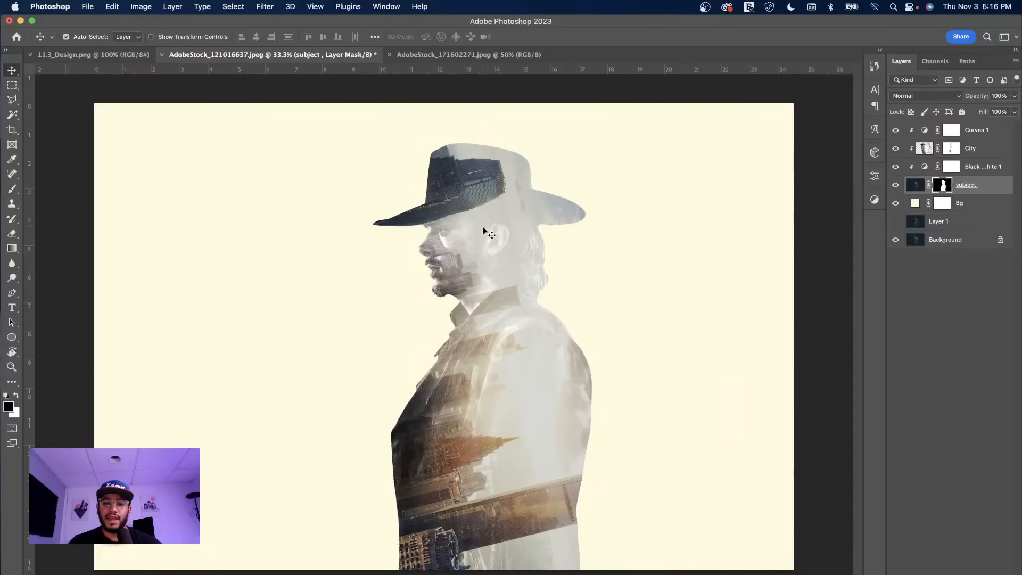
pyautogui.press('b')
pyautogui.press(']')
pyautogui.press(']')
pyautogui.press(']')
pyautogui.press(']')
pyautogui.press(']')
pyautogui.press(']')
pyautogui.press(']')
pyautogui.press(']')
pyautogui.press(']')
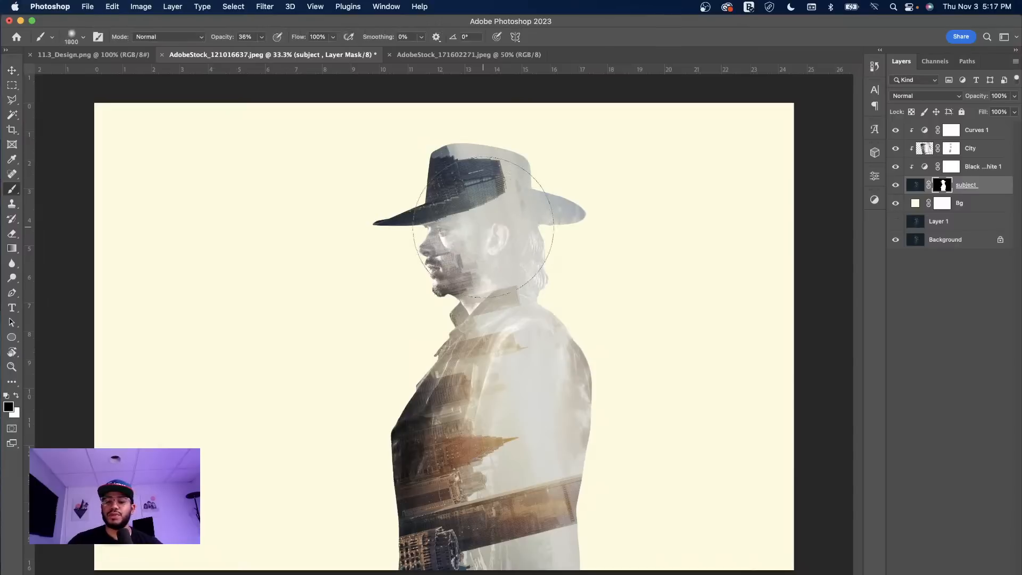
pyautogui.press(']')
pyautogui.press(']')
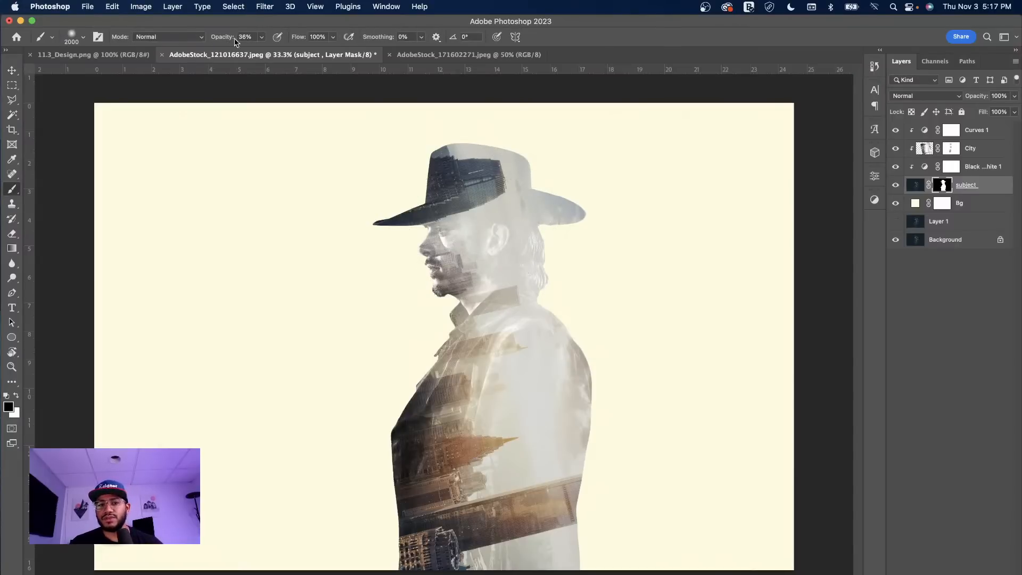
pyautogui.click(261, 38)
pyautogui.moveTo(260, 53); pyautogui.dragTo(322, 55)
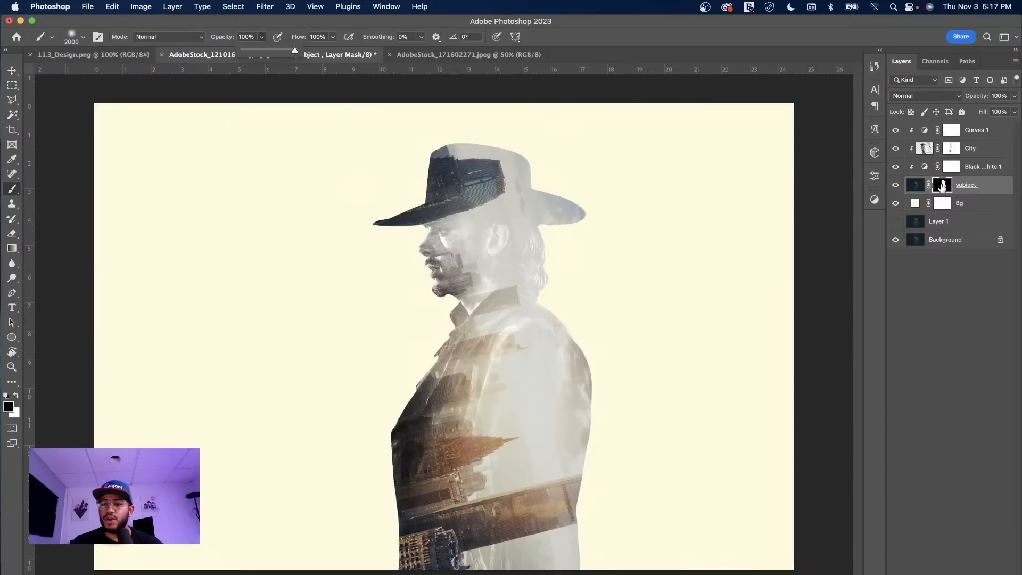
pyautogui.click(941, 186)
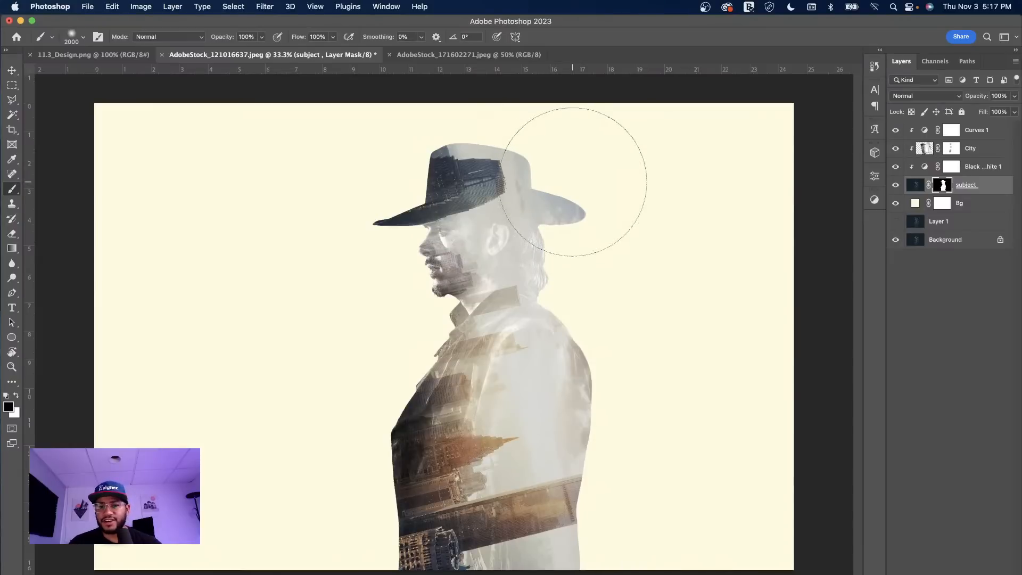
pyautogui.click(578, 186)
pyautogui.click(581, 184)
pyautogui.click(577, 183)
pyautogui.moveTo(571, 176)
pyautogui.mouseDown()
pyautogui.moveTo(601, 265)
pyautogui.moveTo(668, 404)
pyautogui.mouseUp()
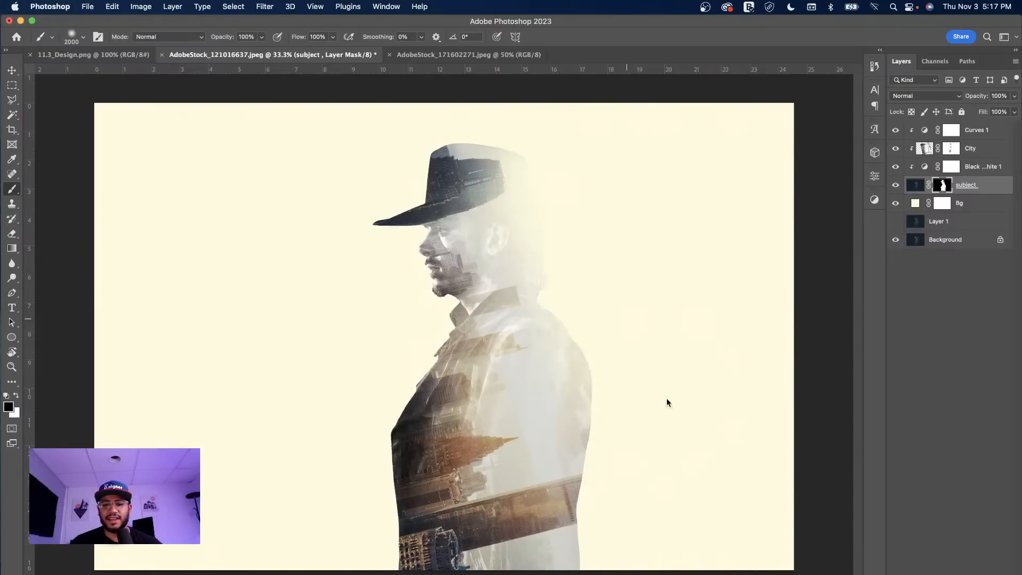
# Fade out the man's shoulder and back on the subject layer mask with a 2800 px black brush.
pyautogui.press(']')
pyautogui.press(']')
pyautogui.press(']')
pyautogui.press(']')
pyautogui.press(']')
pyautogui.press(']')
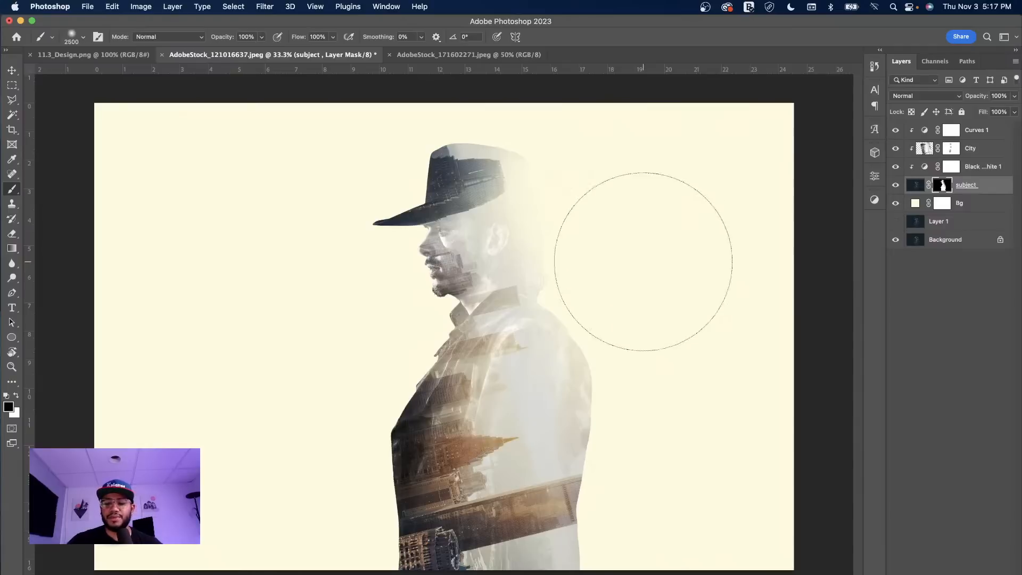
pyautogui.press(']')
pyautogui.press(']')
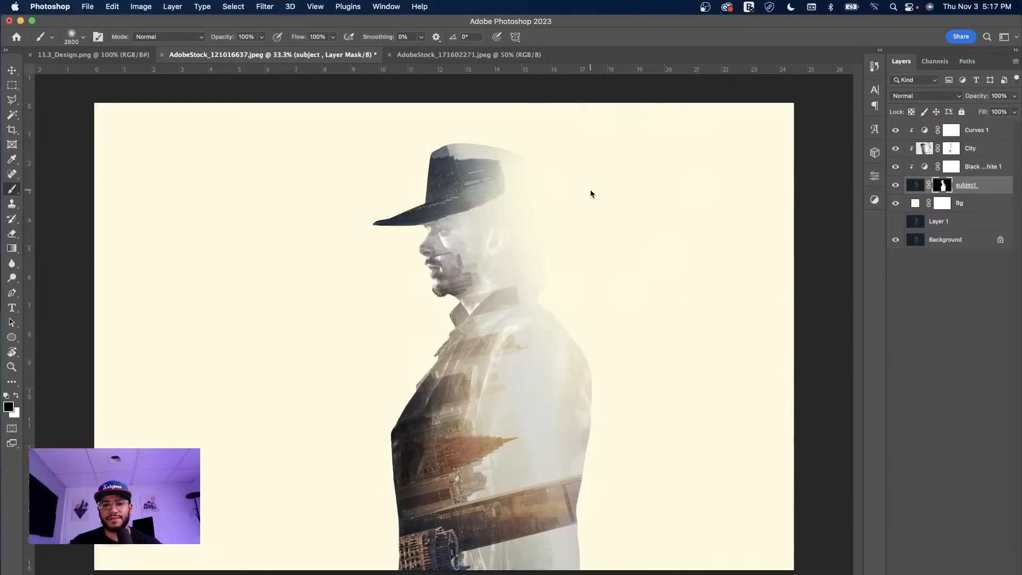
pyautogui.moveTo(643, 304)
pyautogui.mouseDown()
pyautogui.moveTo(696, 453)
pyautogui.moveTo(635, 347)
pyautogui.moveTo(658, 528)
pyautogui.moveTo(640, 478)
pyautogui.moveTo(652, 571)
pyautogui.moveTo(628, 532)
pyautogui.moveTo(656, 467)
pyautogui.mouseUp()
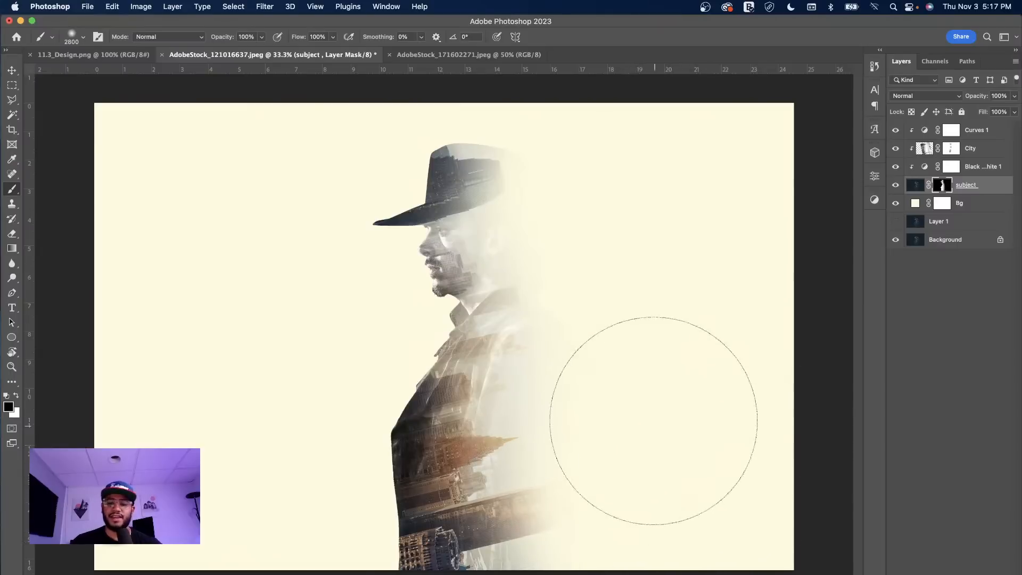
# Soften the fade further into the man's torso on the subject layer mask with a 3500 px black brush.
pyautogui.press(']')
pyautogui.press(']')
pyautogui.press(']')
pyautogui.press(']')
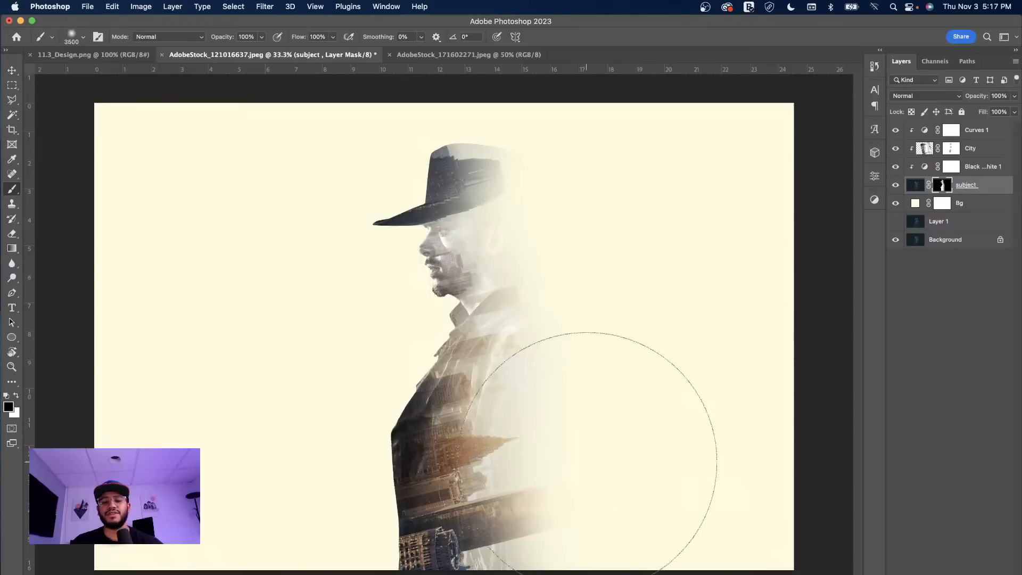
pyautogui.press(']')
pyautogui.press(']')
pyautogui.press(']')
pyautogui.moveTo(609, 434); pyautogui.dragTo(585, 450)
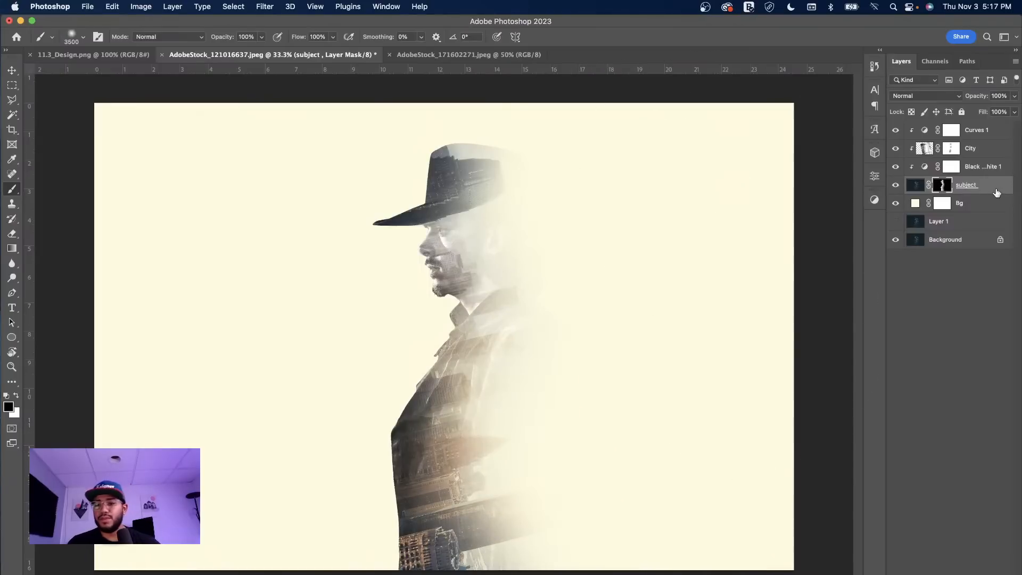
# Move the subject, Black & White, City and Curves layers together to the right side of the canvas, at X 5264 px.
pyautogui.keyDown('shift'); pyautogui.click(987, 135); pyautogui.keyUp('shift')
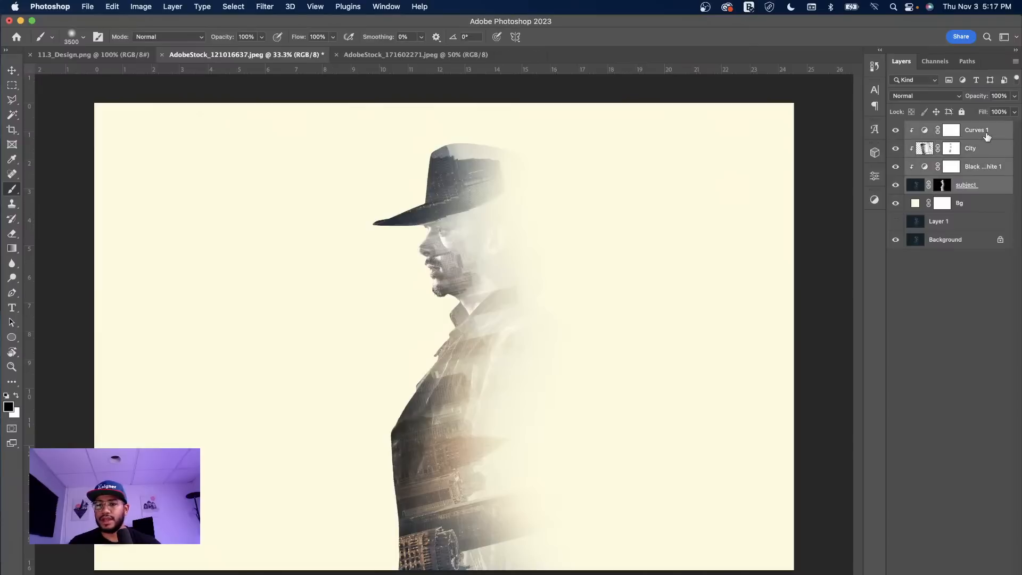
pyautogui.press('super+t')
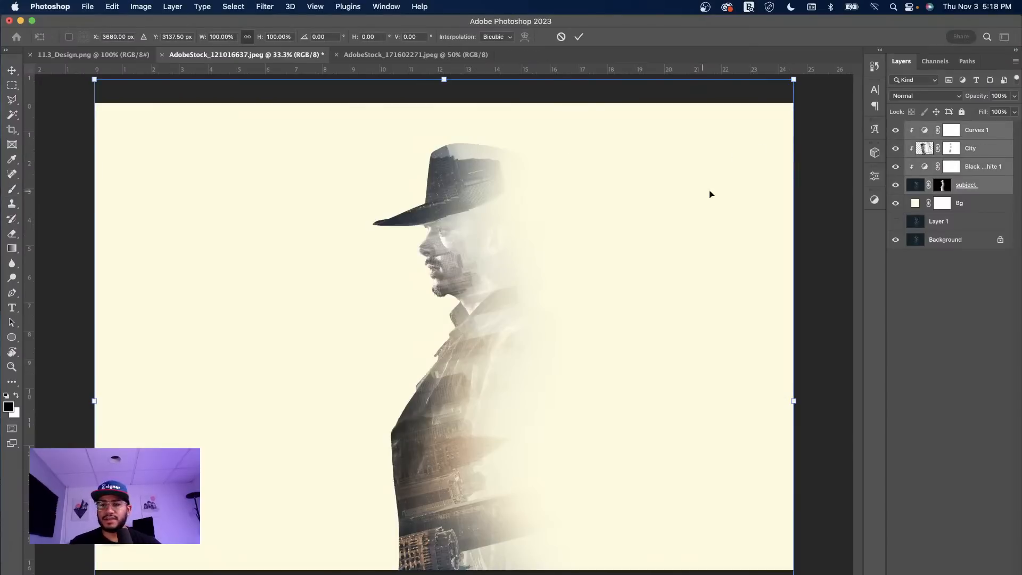
pyautogui.moveTo(478, 248); pyautogui.dragTo(627, 253)
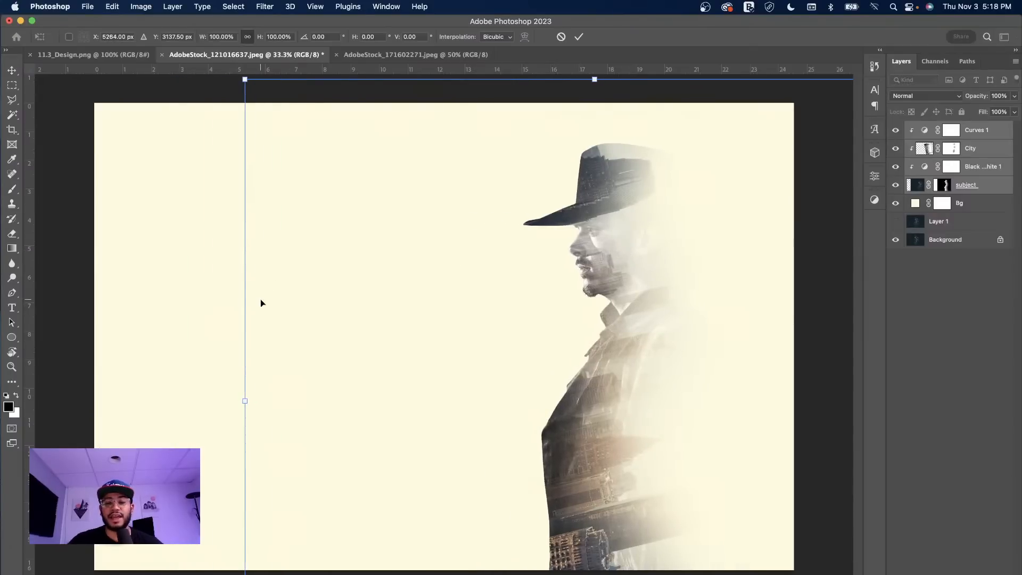
pyautogui.press('b')
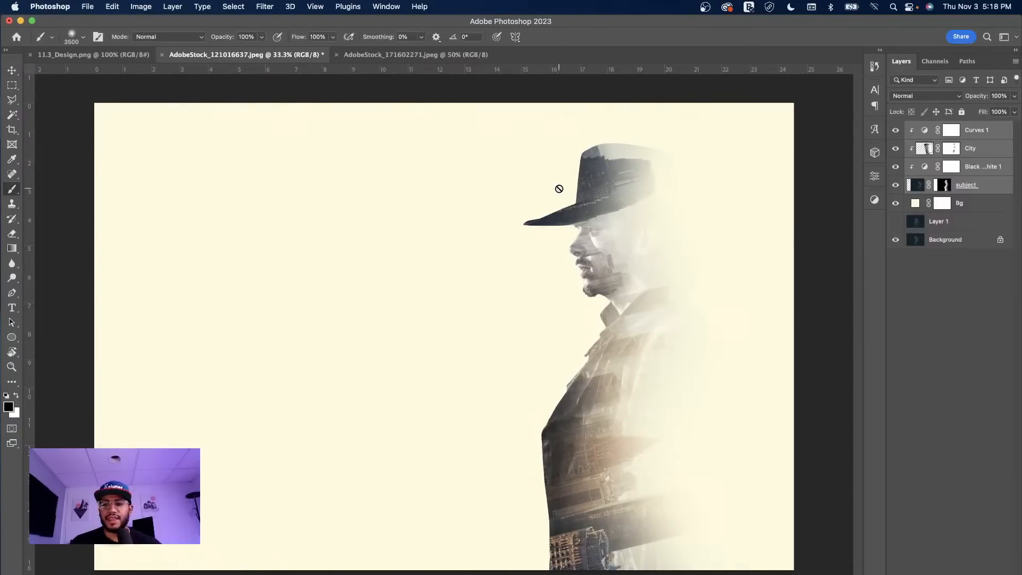
# Group the layers from subject up to Curves 1 and name the group 1.
pyautogui.click(989, 189)
pyautogui.keyDown('shift'); pyautogui.click(993, 128); pyautogui.keyUp('shift')
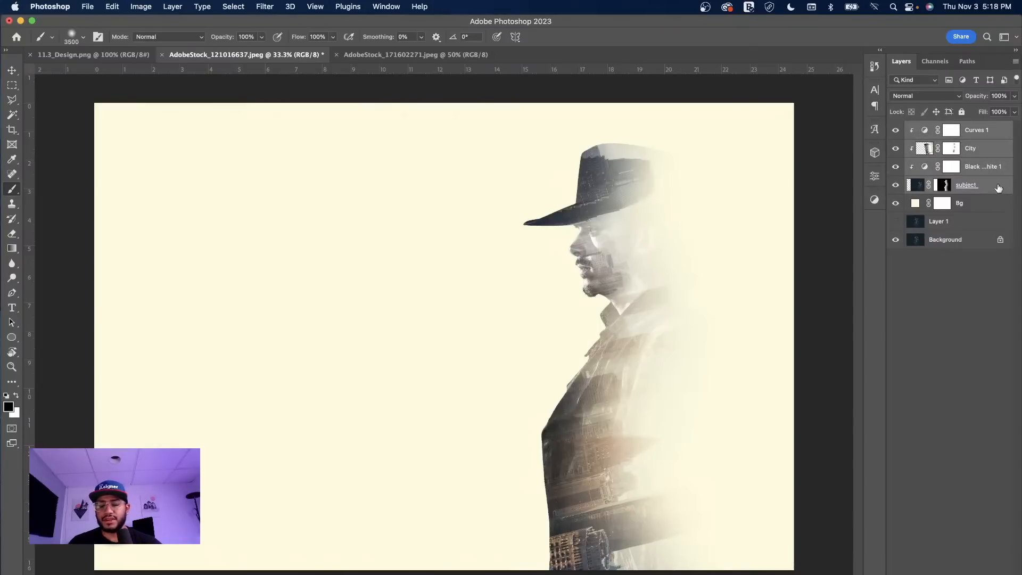
pyautogui.press('super+g')
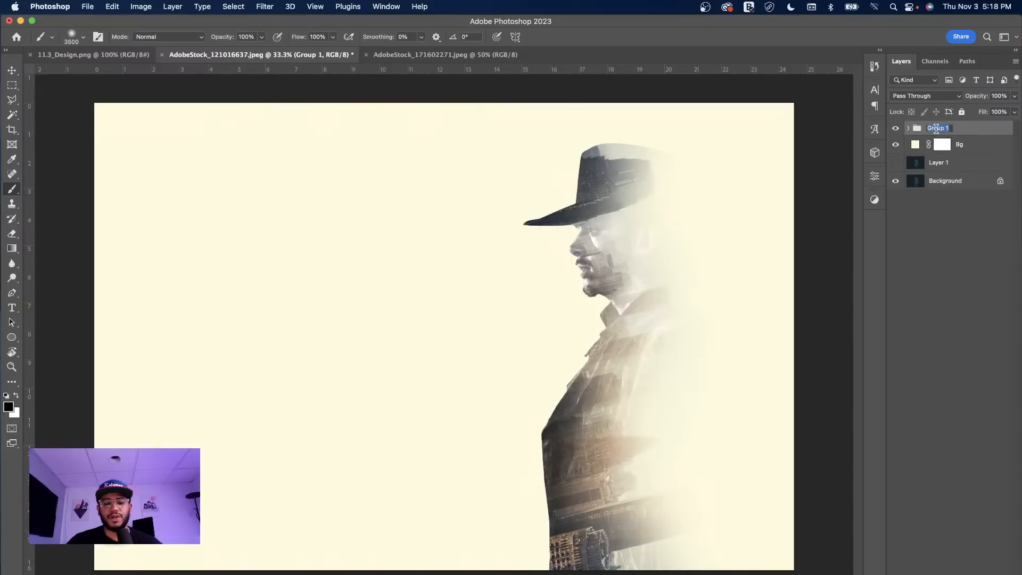
pyautogui.write('1')
pyautogui.press('Return')
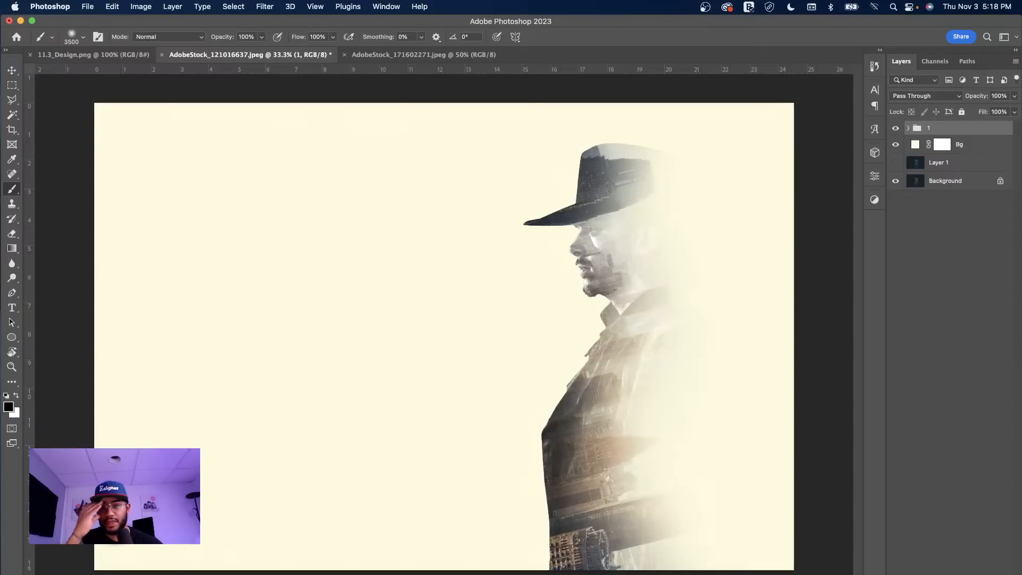
# Add a Gradient Map adjustment above group 1 and apply the Orange_08 preset from the Oranges gradients.
pyautogui.click(953, 574)
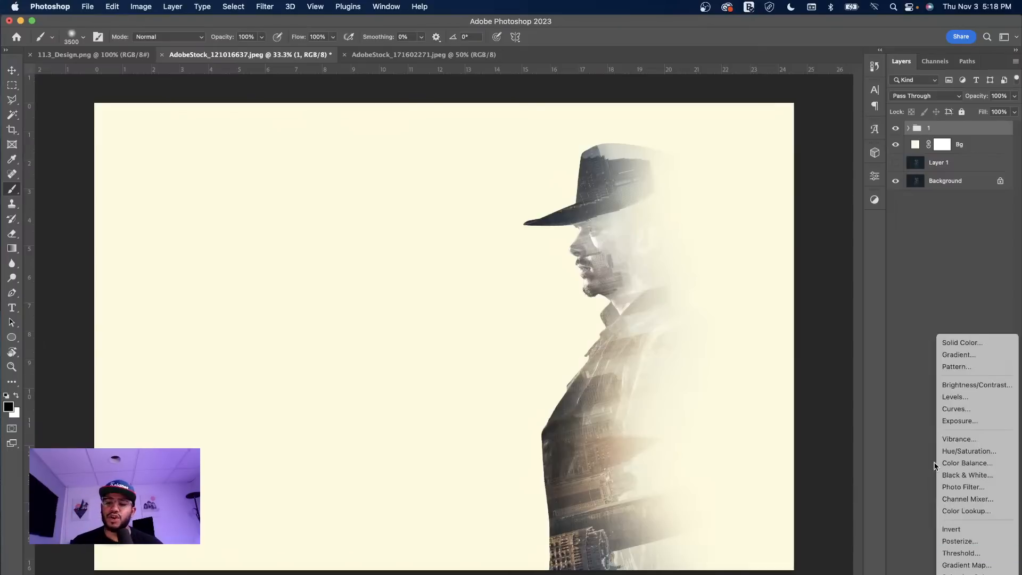
pyautogui.click(968, 566)
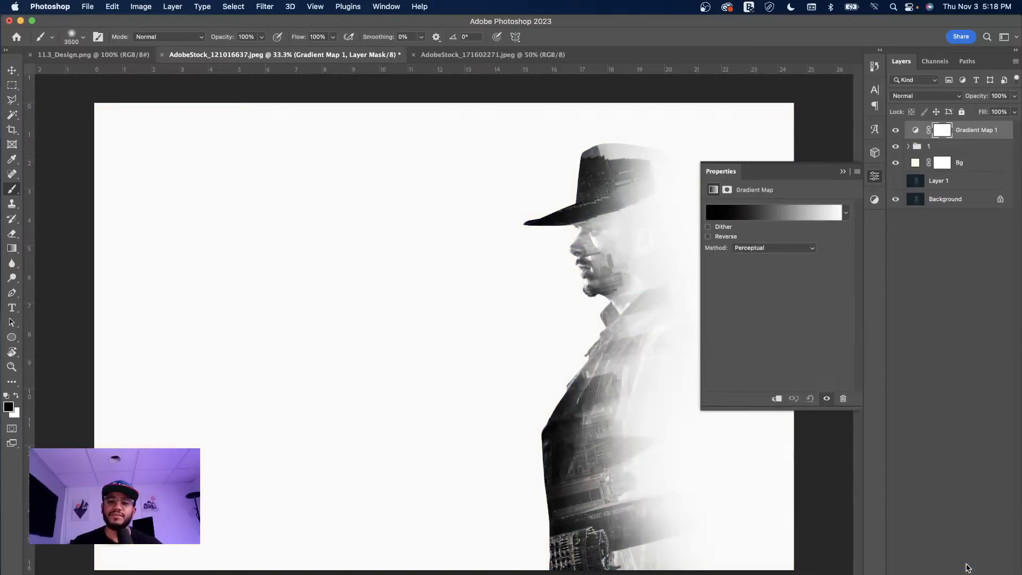
pyautogui.click(756, 218)
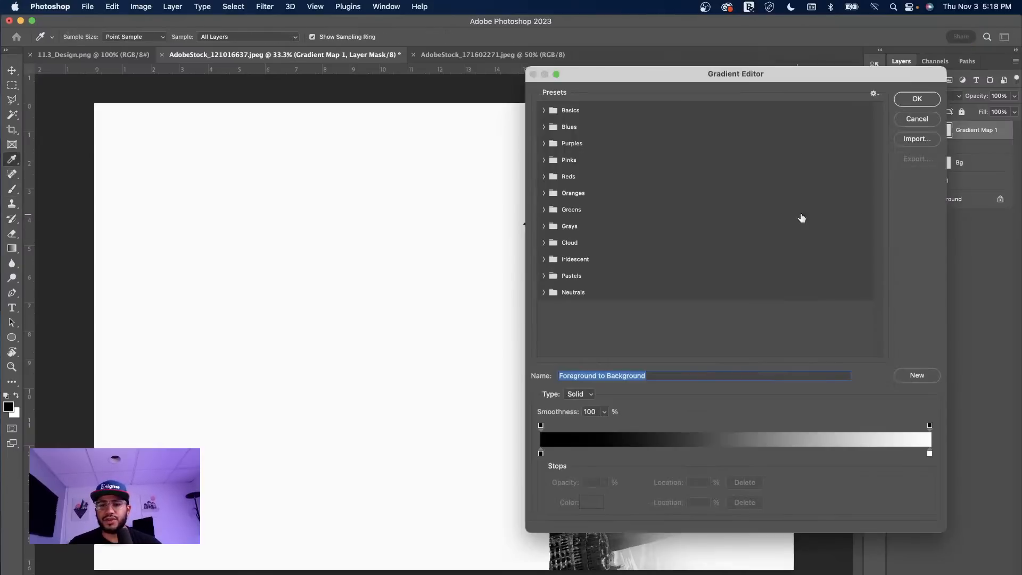
pyautogui.moveTo(726, 76); pyautogui.dragTo(259, 71)
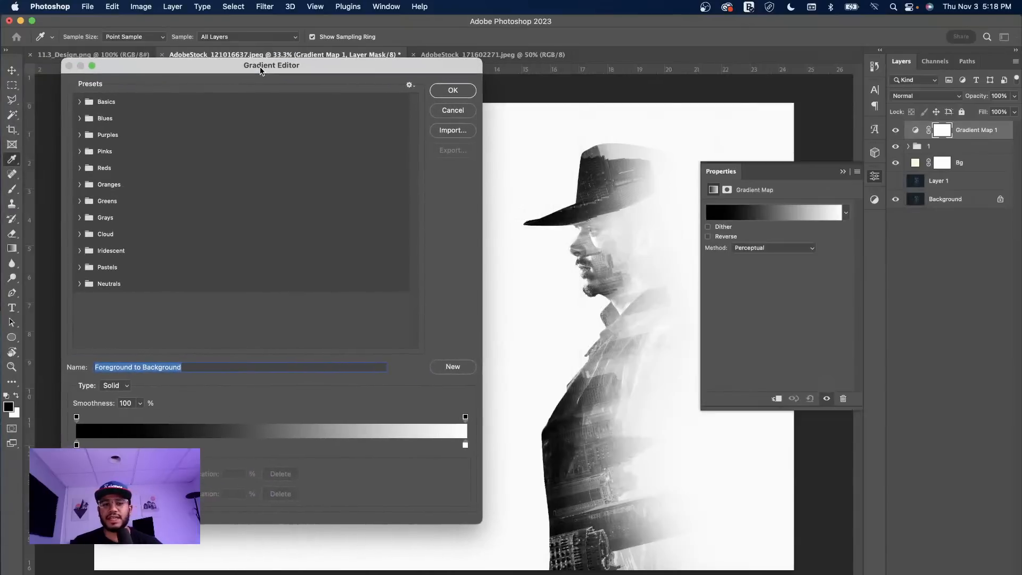
pyautogui.click(80, 185)
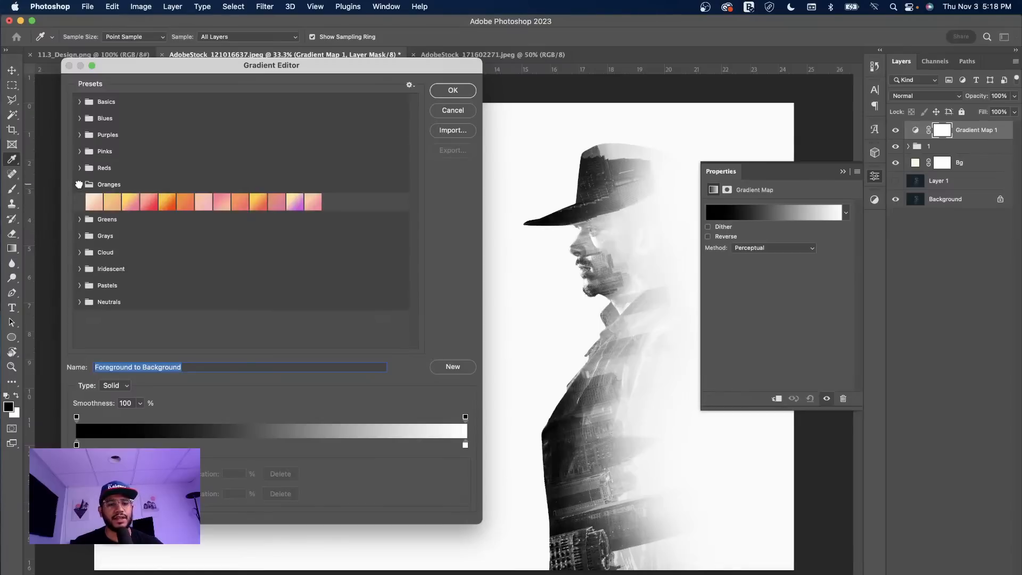
pyautogui.click(131, 202)
pyautogui.click(148, 205)
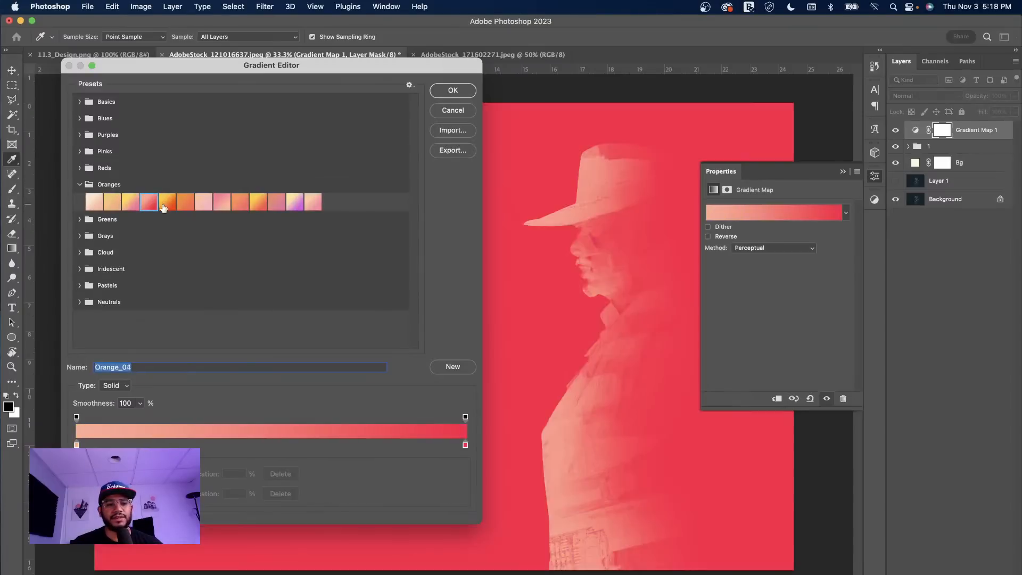
pyautogui.click(211, 205)
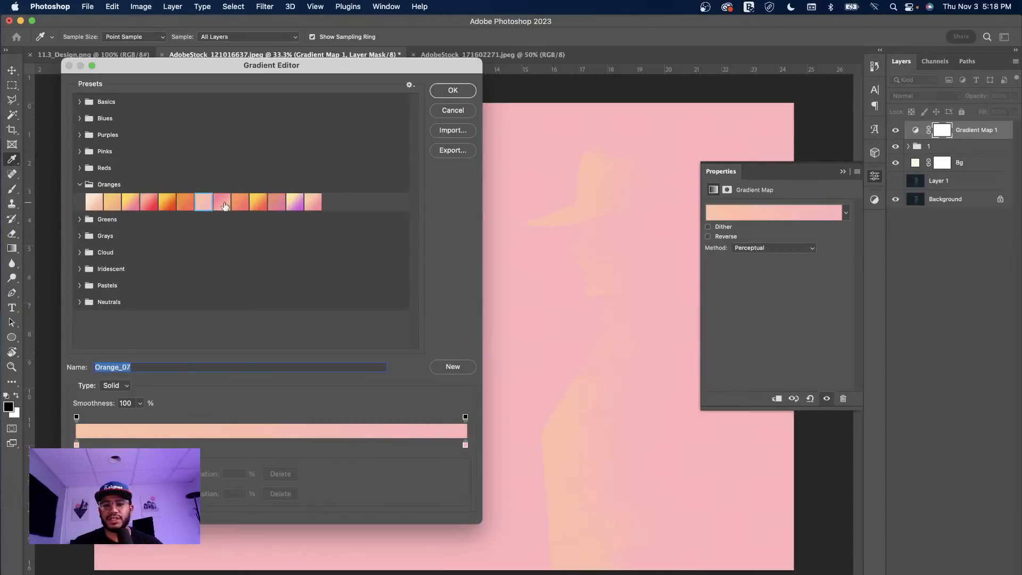
pyautogui.click(223, 205)
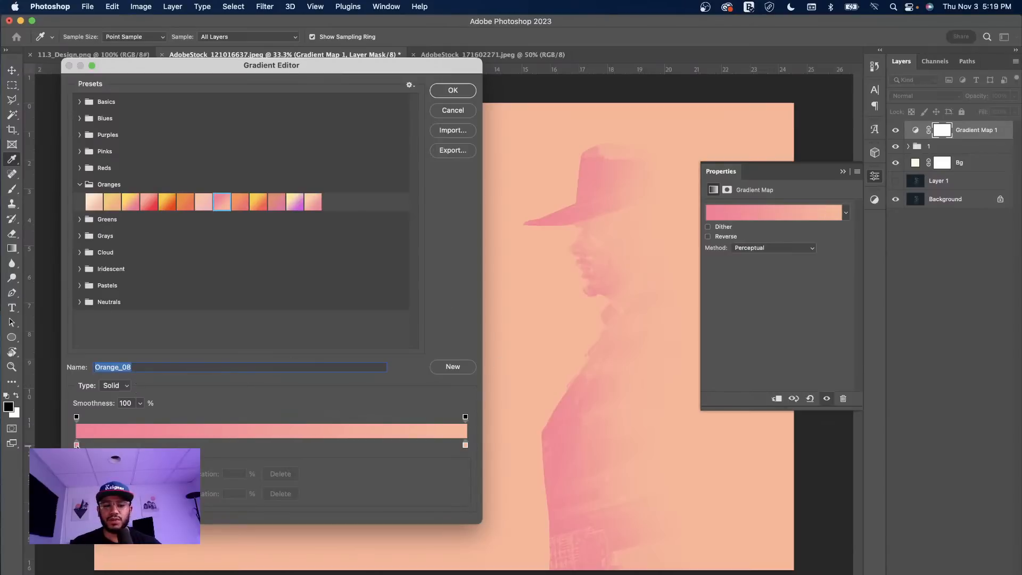
# Change the gradient map's dark color stop to the deep red #b54158 and accept the gradient.
pyautogui.doubleClick(76, 445)
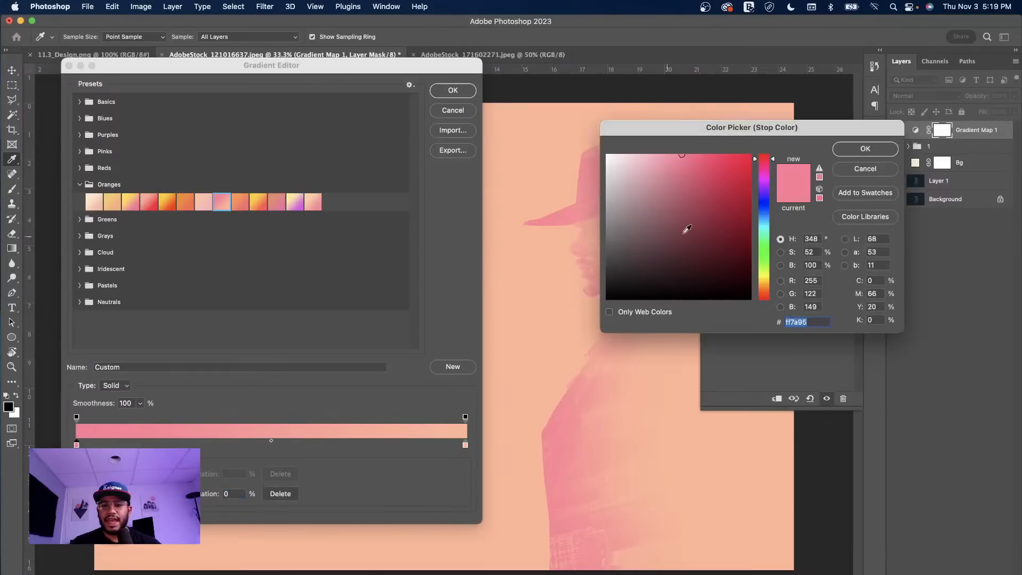
pyautogui.click(693, 172)
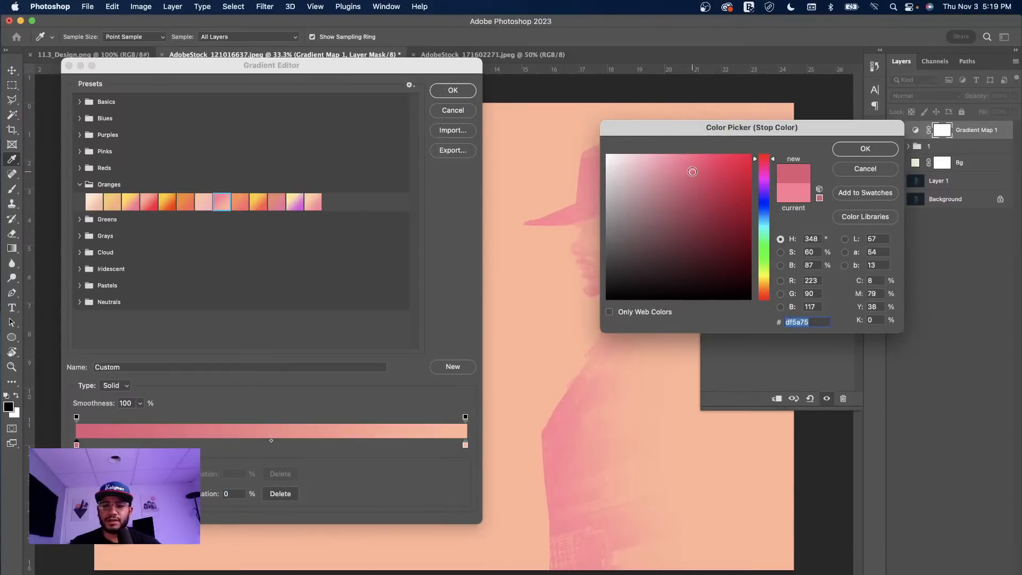
pyautogui.click(698, 180)
pyautogui.moveTo(685, 130); pyautogui.dragTo(800, 143)
pyautogui.moveTo(744, 216)
pyautogui.mouseDown()
pyautogui.moveTo(696, 214)
pyautogui.moveTo(781, 209)
pyautogui.moveTo(801, 225)
pyautogui.moveTo(814, 209)
pyautogui.mouseUp()
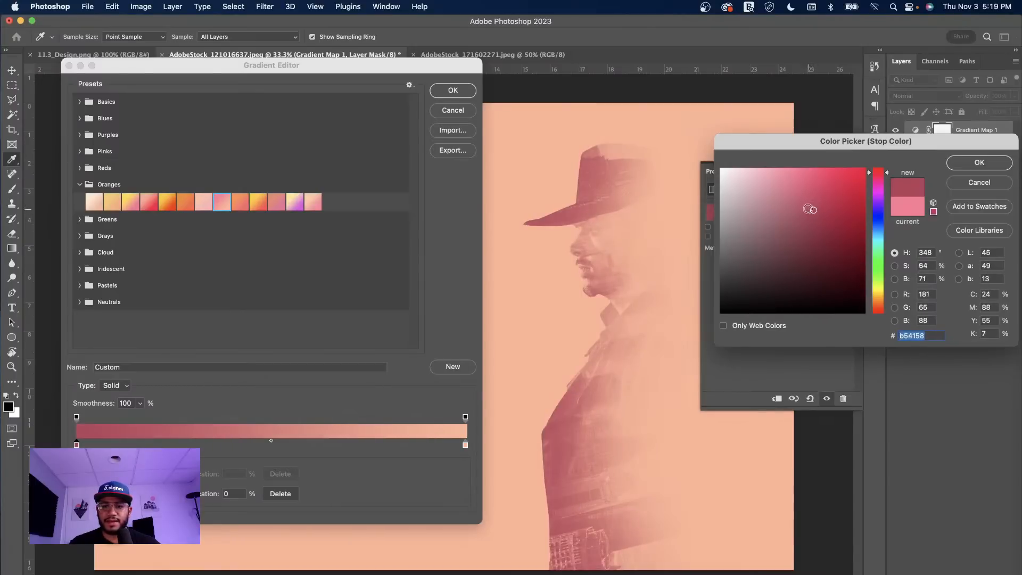
pyautogui.click(958, 162)
pyautogui.click(474, 92)
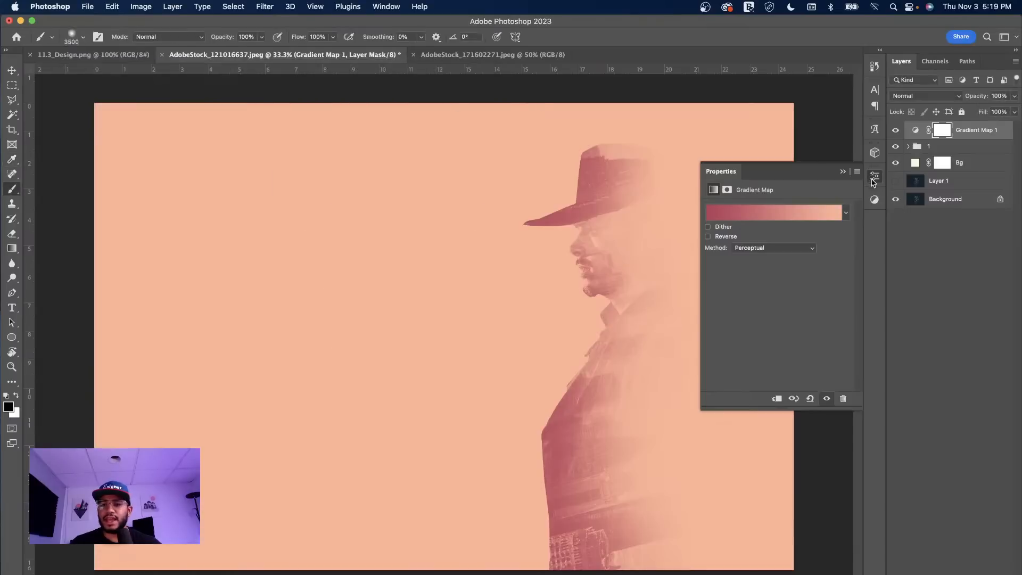
pyautogui.click(875, 176)
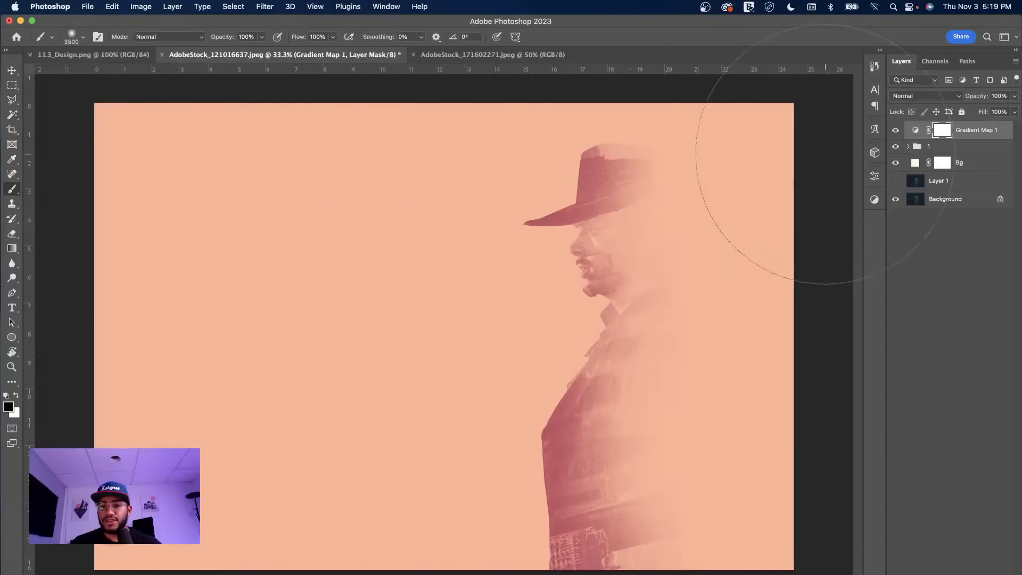
# Split the gradient map layer's black Blend If slider for the underlying layer to 0 / 50 and accept the layer style.
pyautogui.doubleClick(1006, 131)
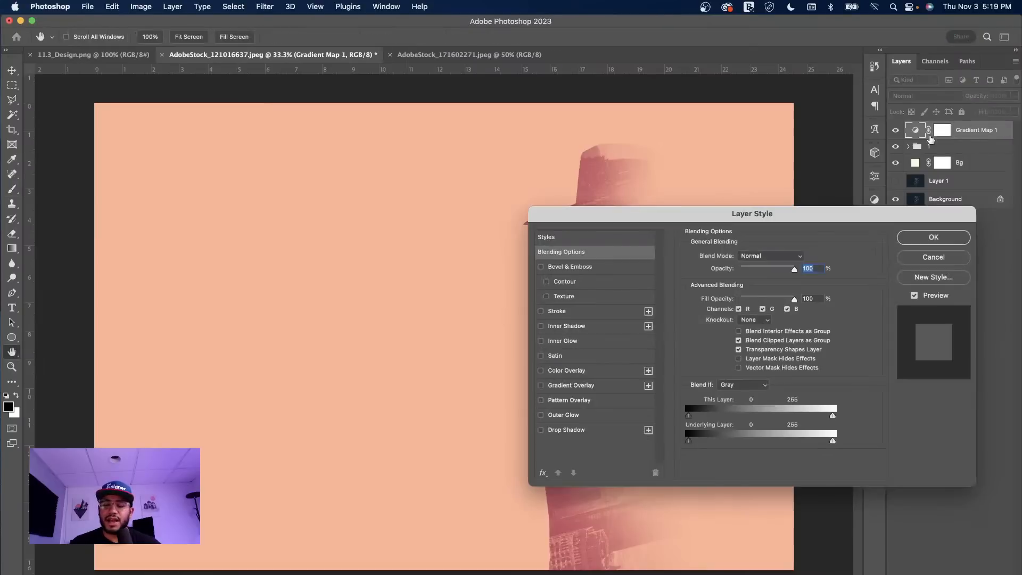
pyautogui.moveTo(793, 223); pyautogui.dragTo(894, 184)
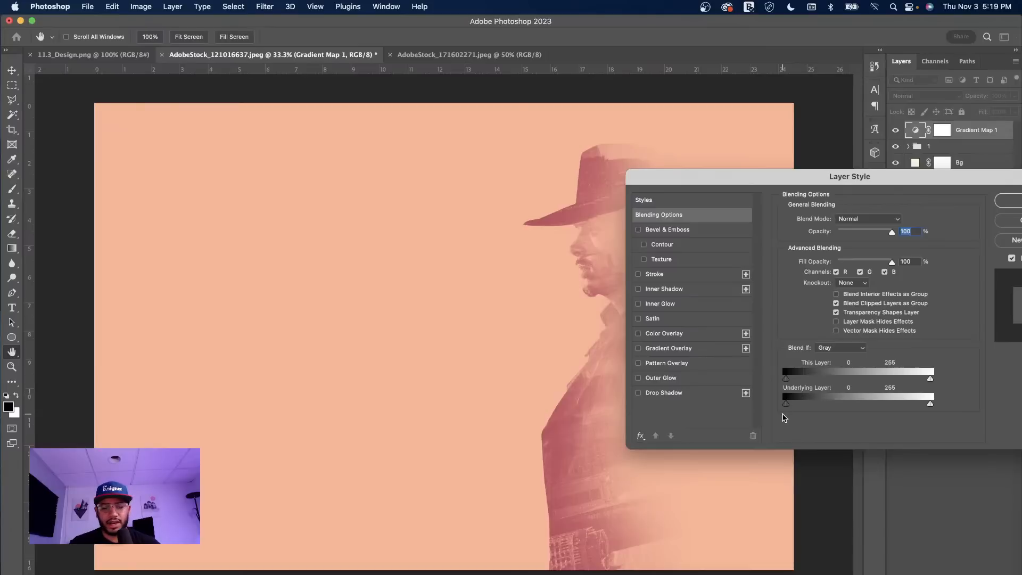
pyautogui.moveTo(787, 404); pyautogui.dragTo(812, 408)
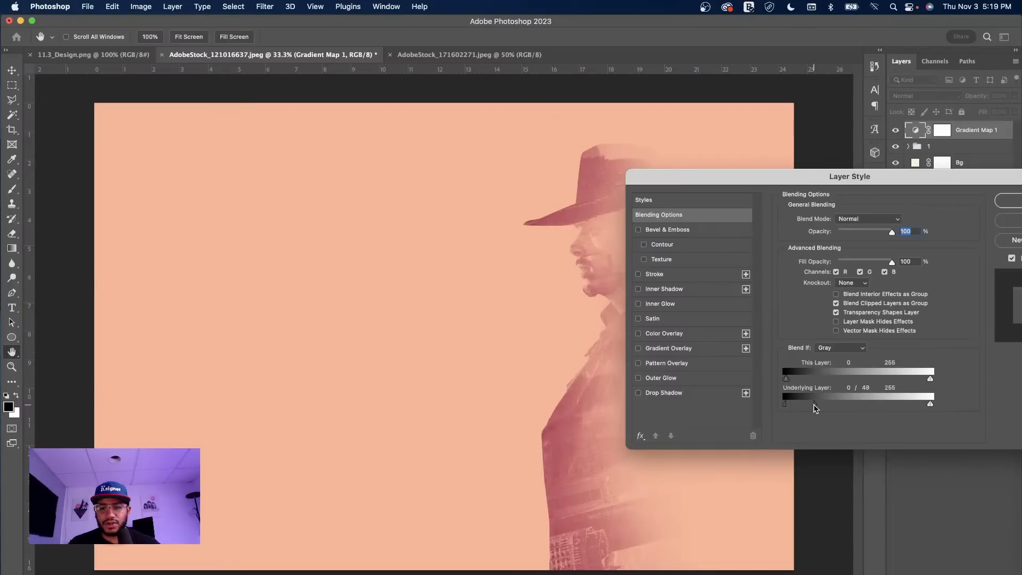
pyautogui.moveTo(813, 404); pyautogui.dragTo(813, 404)
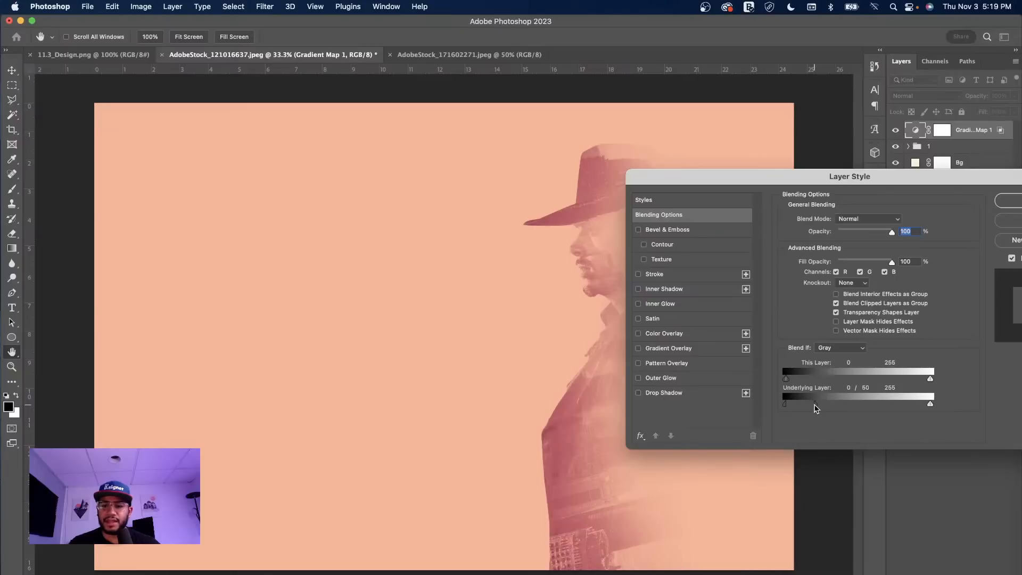
pyautogui.moveTo(839, 179); pyautogui.dragTo(778, 183)
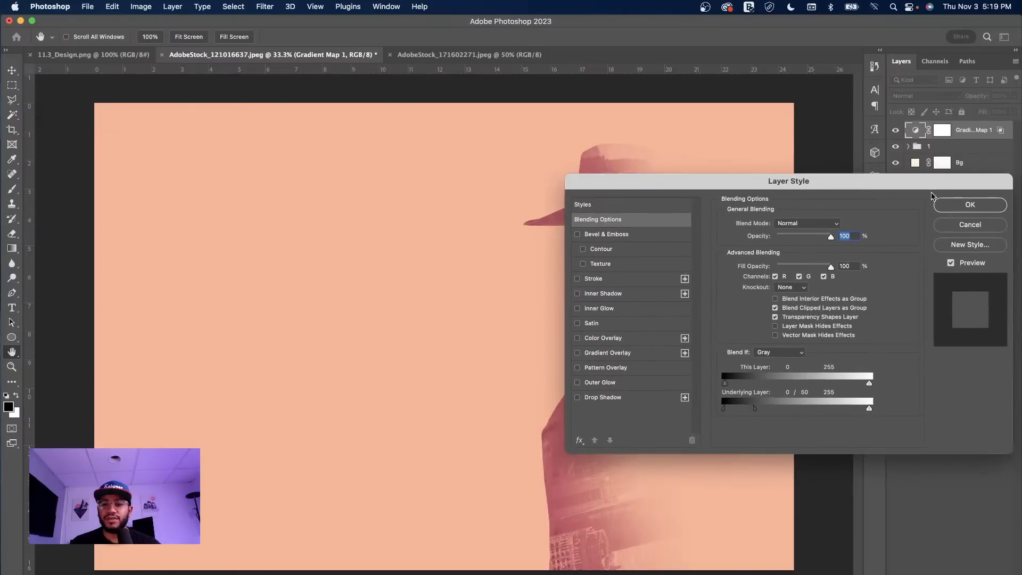
pyautogui.click(970, 204)
# Lower the gradient map layer's opacity to 97% and compare the image with the adjustment hidden and shown.
pyautogui.click(1015, 103)
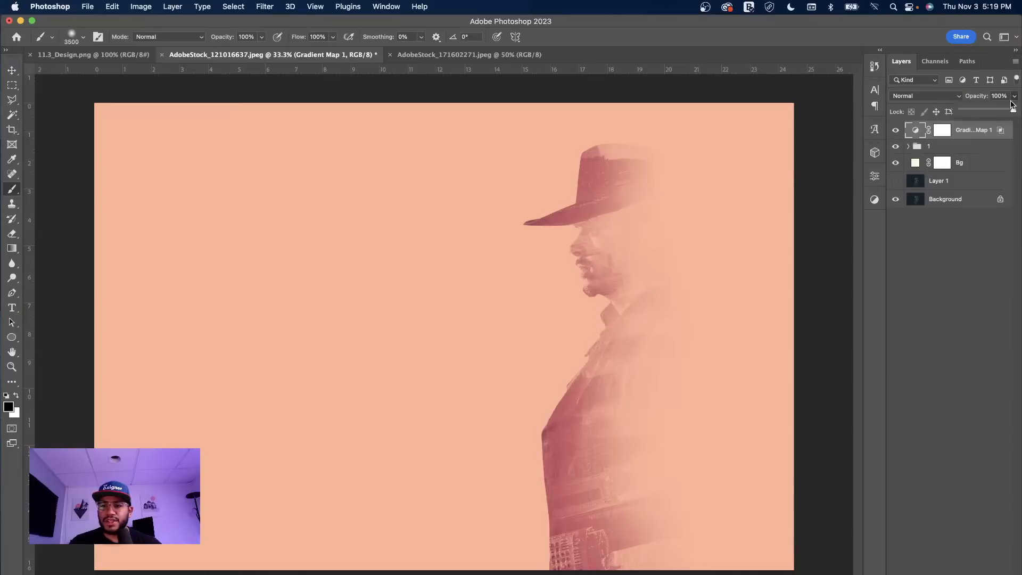
pyautogui.moveTo(1012, 112)
pyautogui.mouseDown()
pyautogui.moveTo(1004, 113)
pyautogui.moveTo(1013, 114)
pyautogui.mouseUp()
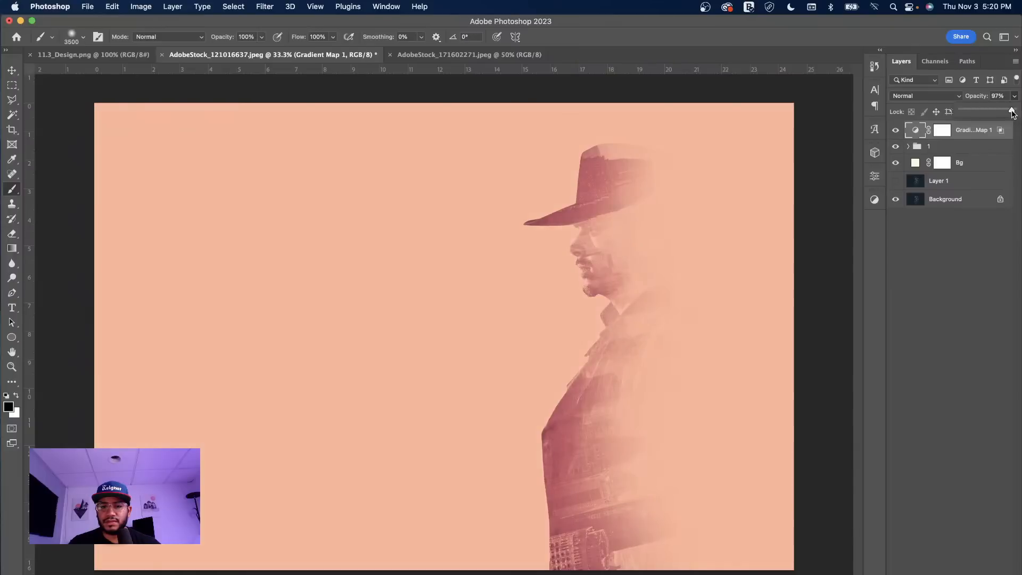
pyautogui.click(12, 69)
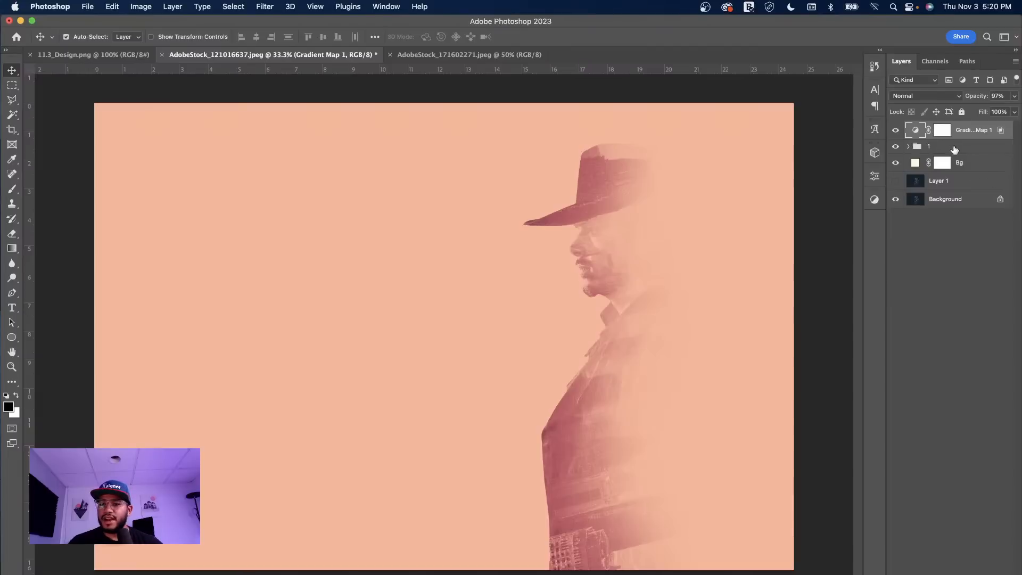
pyautogui.click(958, 148)
pyautogui.click(895, 131)
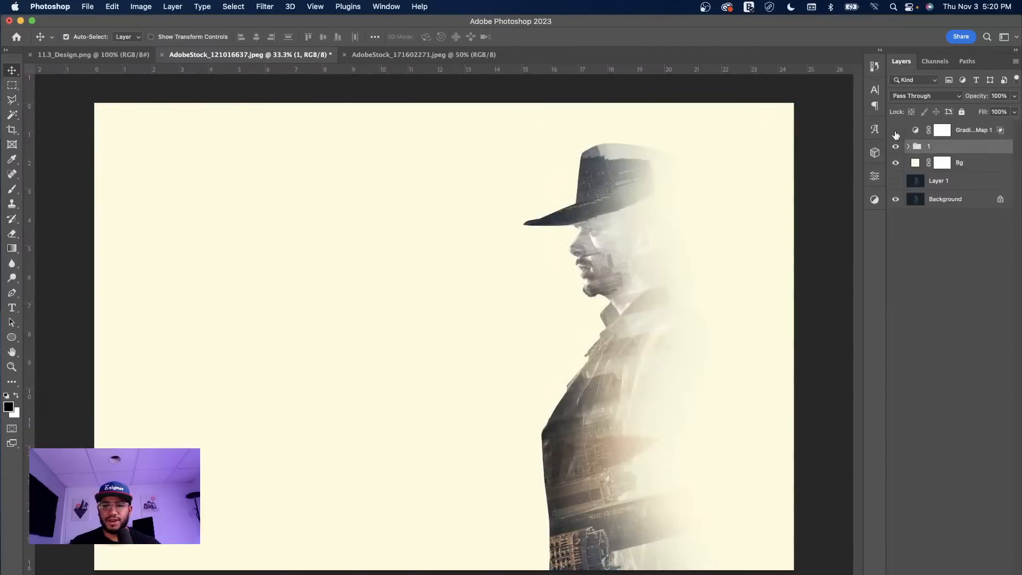
pyautogui.click(896, 131)
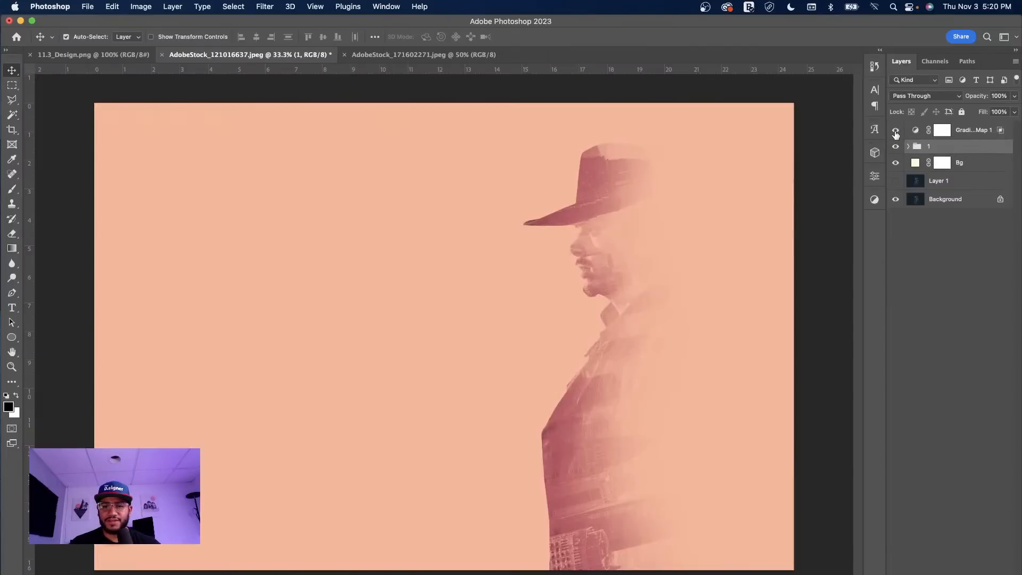
# Group the gradient map, group 1 and Bg layers together, and compare the image with the new group hidden and shown.
pyautogui.click(979, 133)
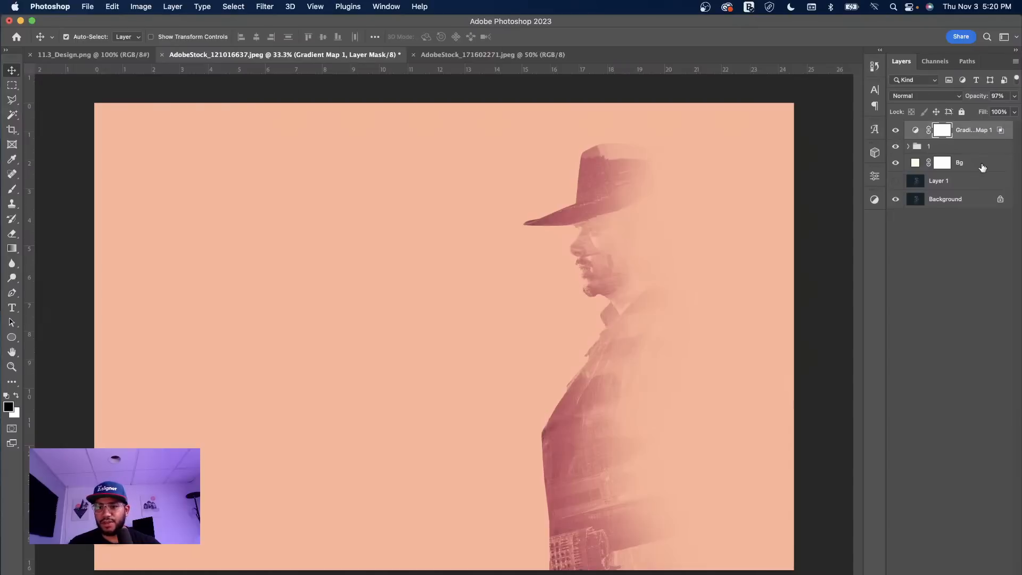
pyautogui.keyDown('shift'); pyautogui.click(982, 166); pyautogui.keyUp('shift')
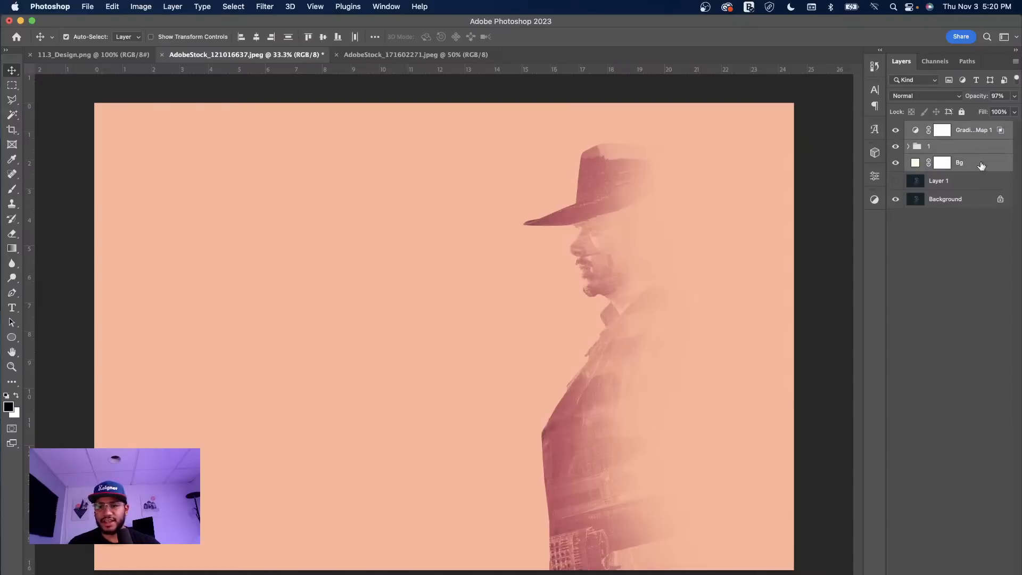
pyautogui.press('super+g')
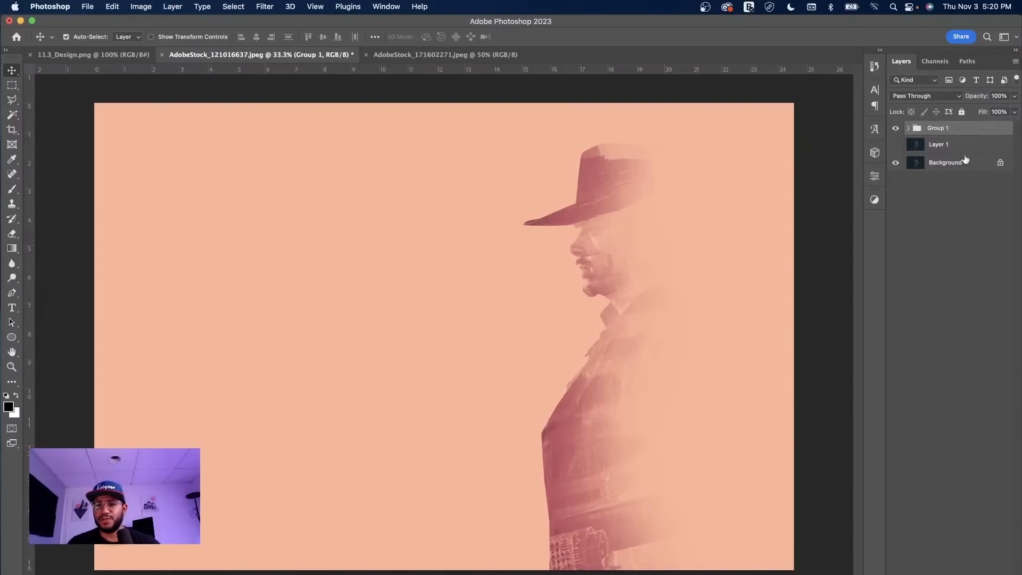
pyautogui.click(896, 130)
pyautogui.click(895, 130)
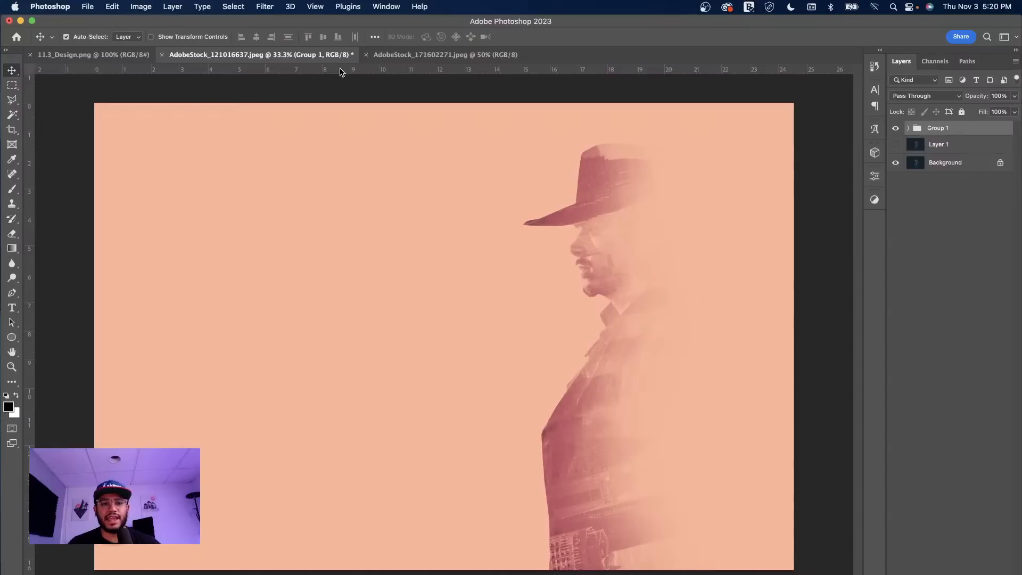
# Open the forest photo AdobeStock_83473270.jpeg and the portrait AdobeStock_139764068.jpeg, and bring the portrait document to the front.
pyautogui.click(413, 59)
pyautogui.click(299, 60)
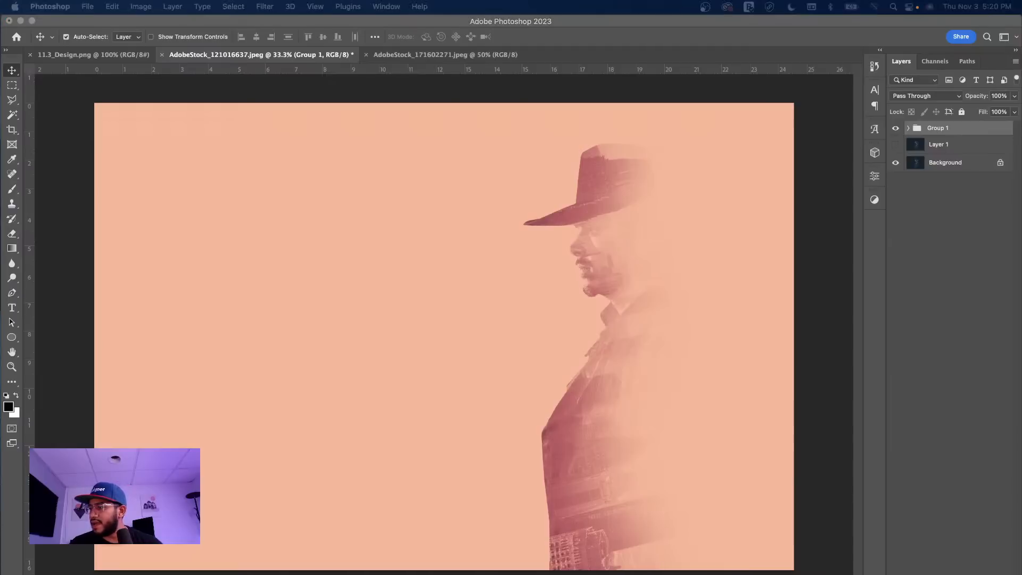
pyautogui.moveTo(426, 32); pyautogui.dragTo(554, 55)
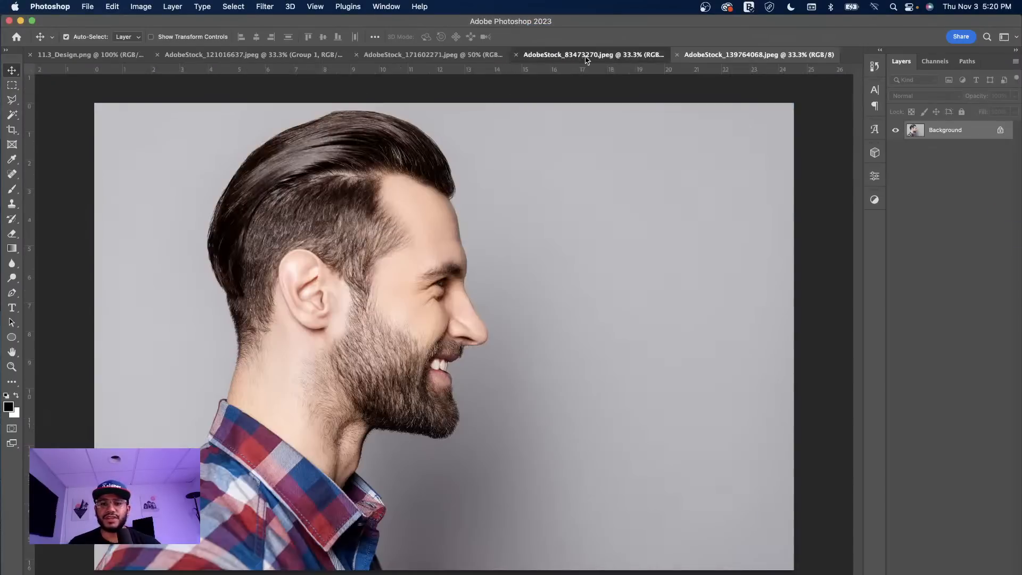
pyautogui.click(585, 55)
pyautogui.click(724, 54)
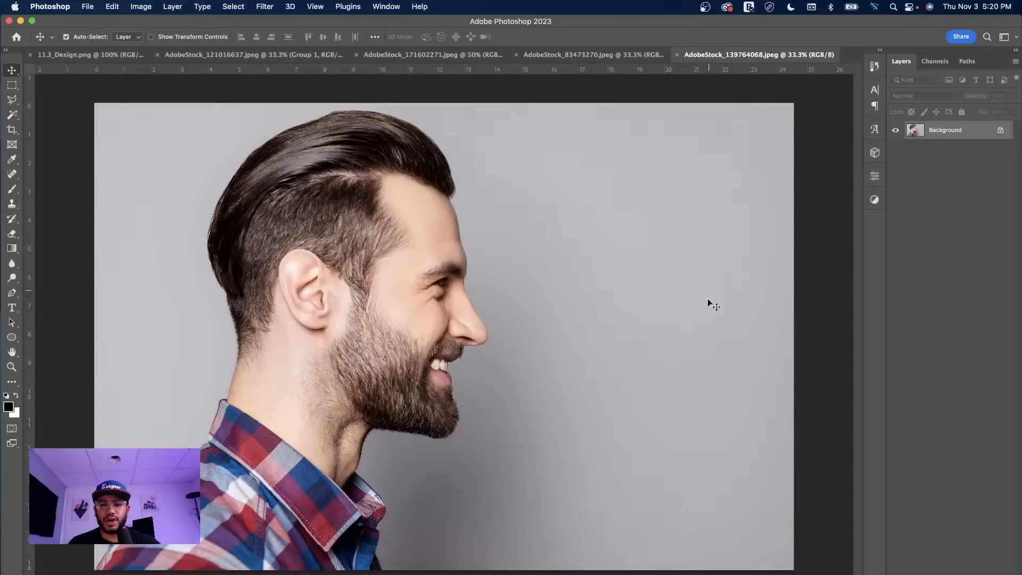
# Duplicate the portrait's Background layer and select the bearded man on the copy with Select Subject.
pyautogui.hotkey('ctrl', 'j')
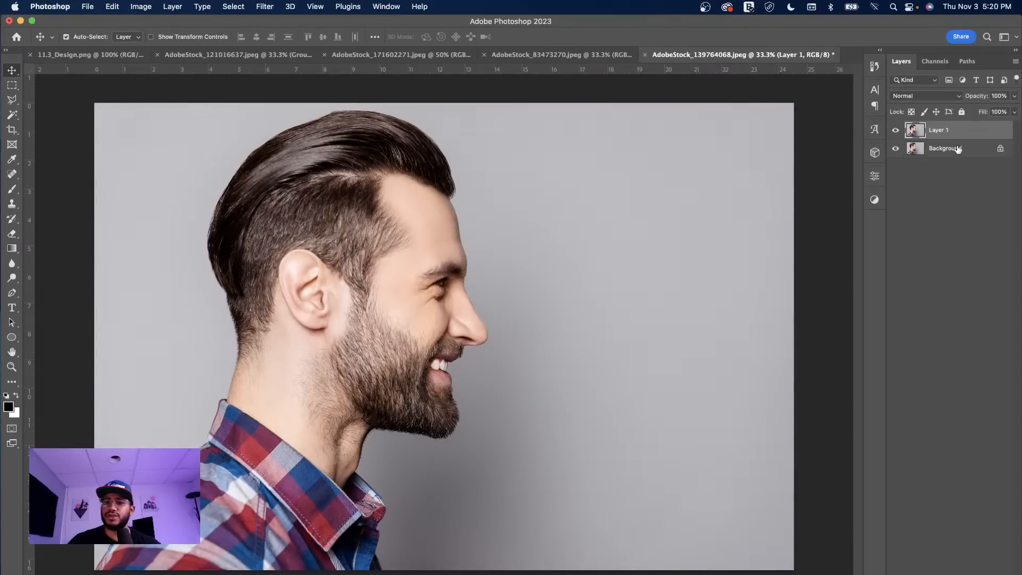
pyautogui.click(875, 176)
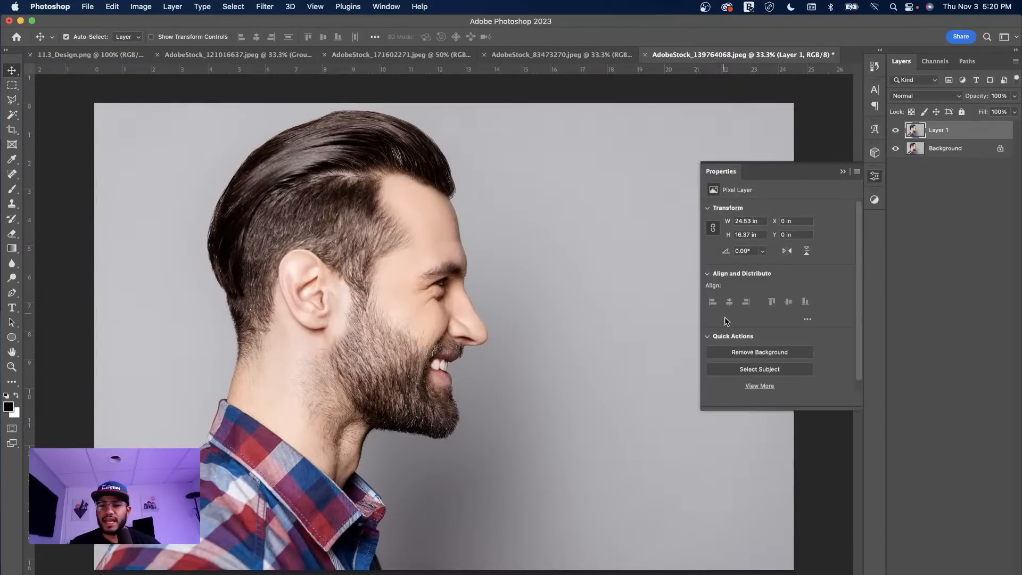
pyautogui.click(772, 369)
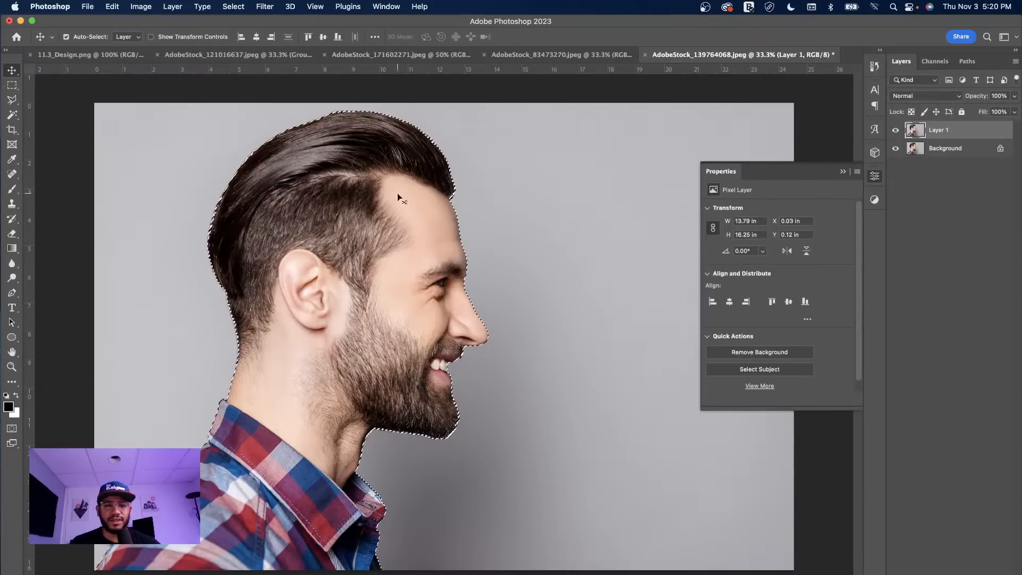
# Output the man's selection from Select and Mask as a new layer with a layer mask.
pyautogui.click(12, 86)
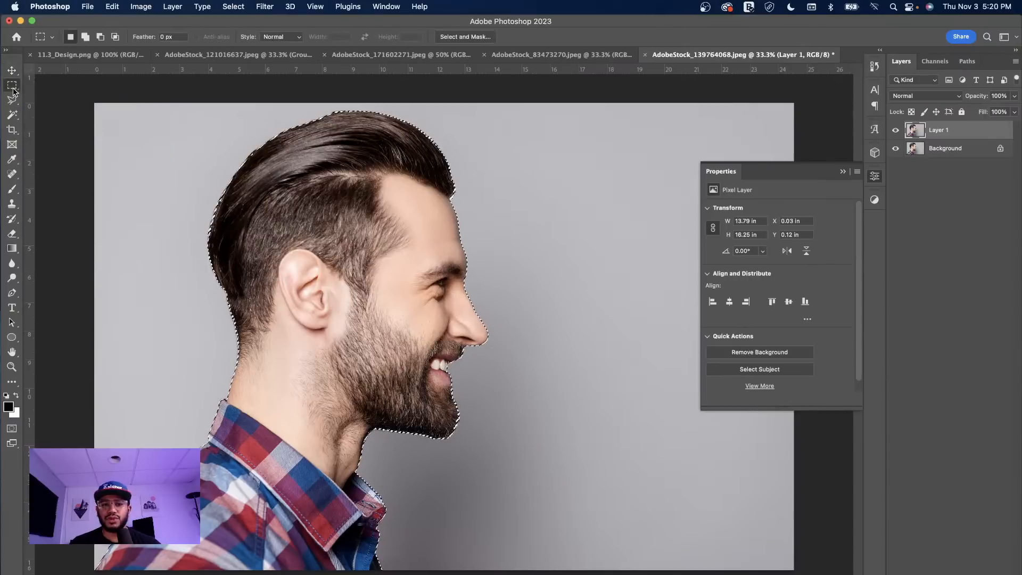
pyautogui.click(466, 37)
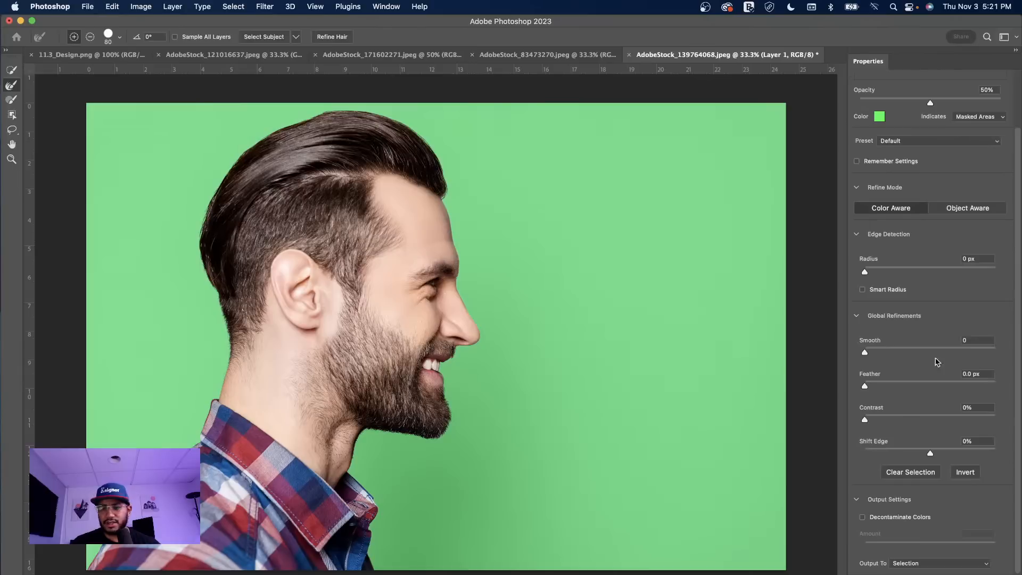
pyautogui.click(958, 563)
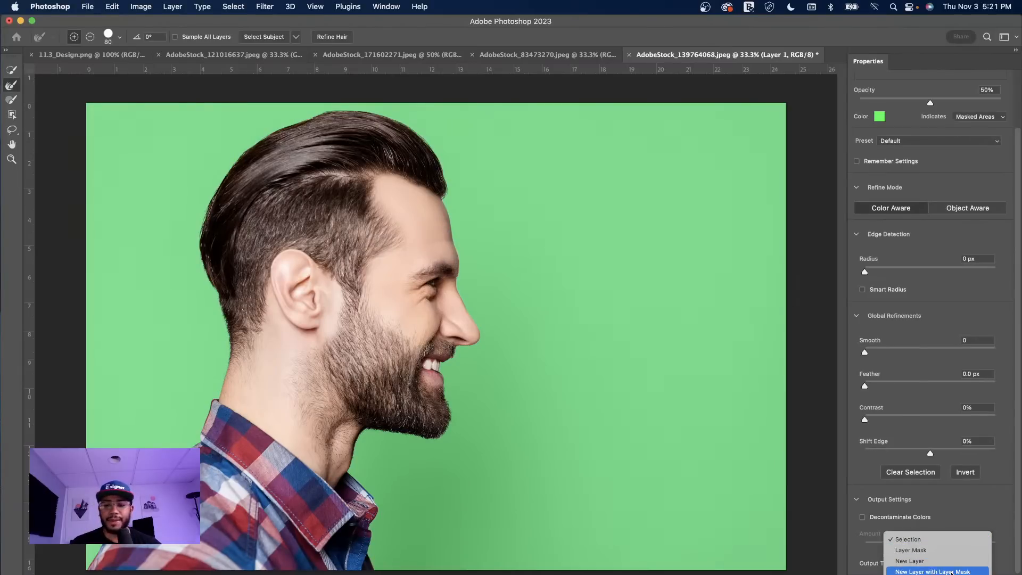
pyautogui.click(952, 572)
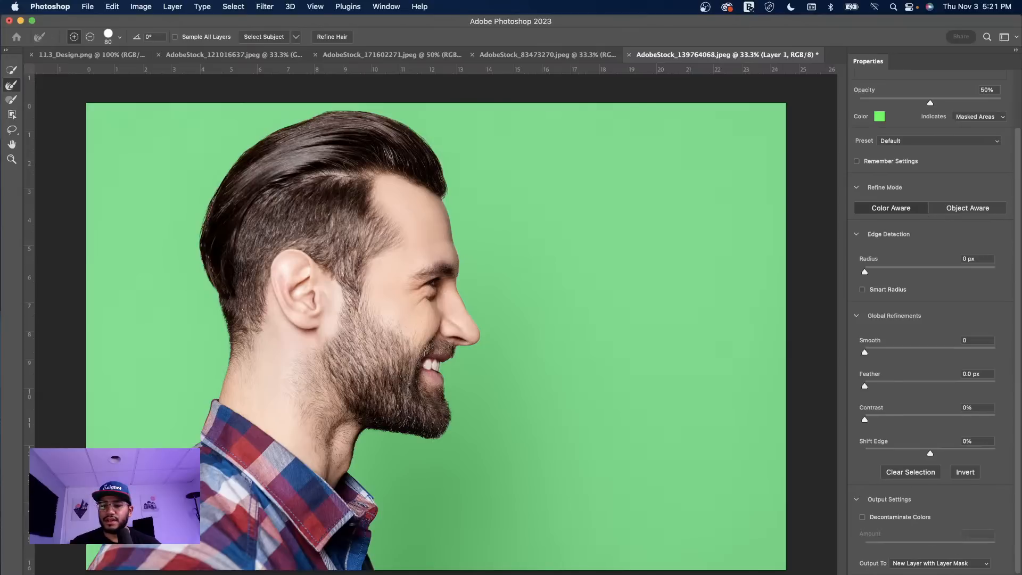
pyautogui.press('Return')
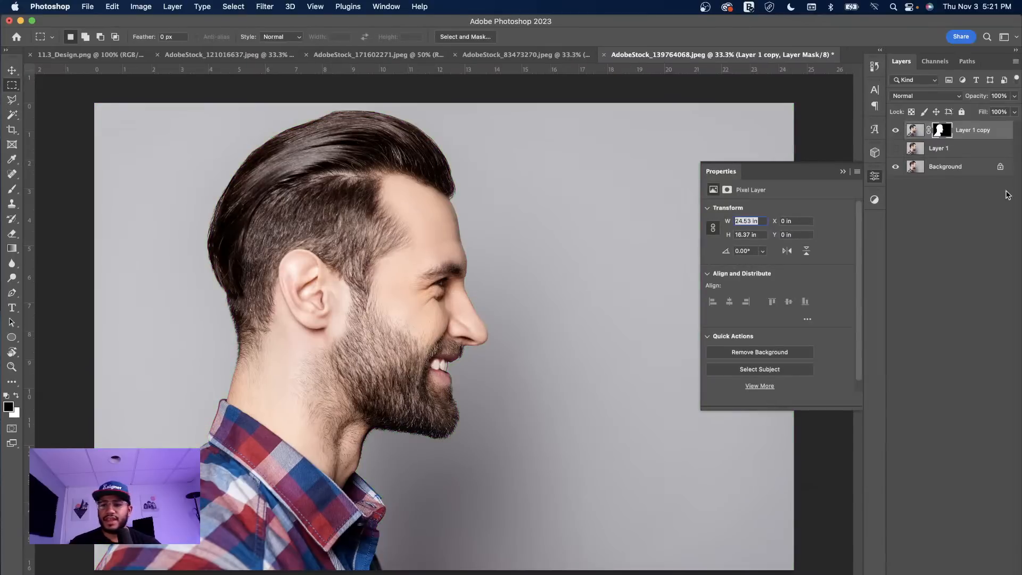
# Add a white #ffffff Solid Color fill layer directly above Layer 1, beneath the masked portrait.
pyautogui.click(916, 149)
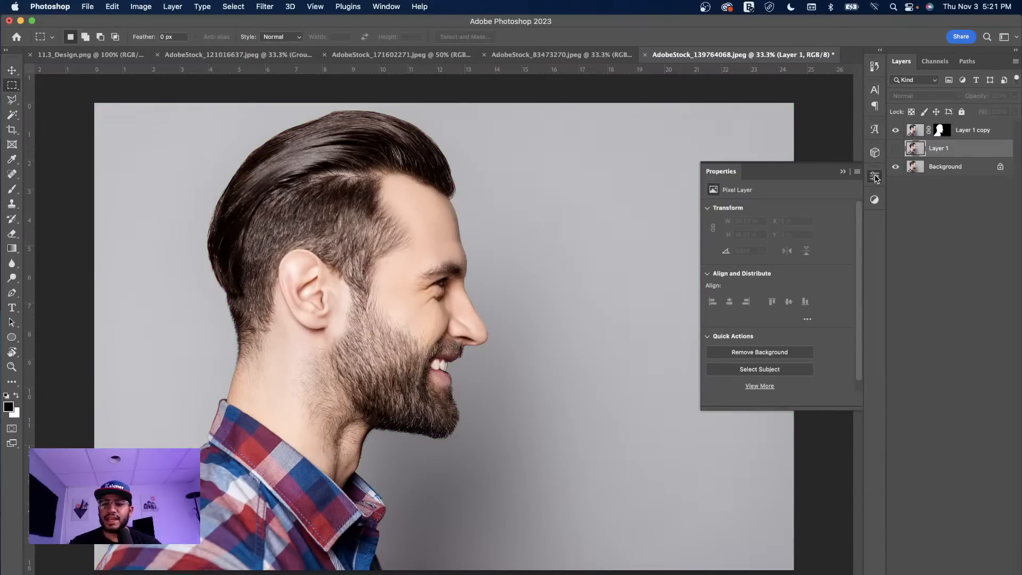
pyautogui.click(875, 176)
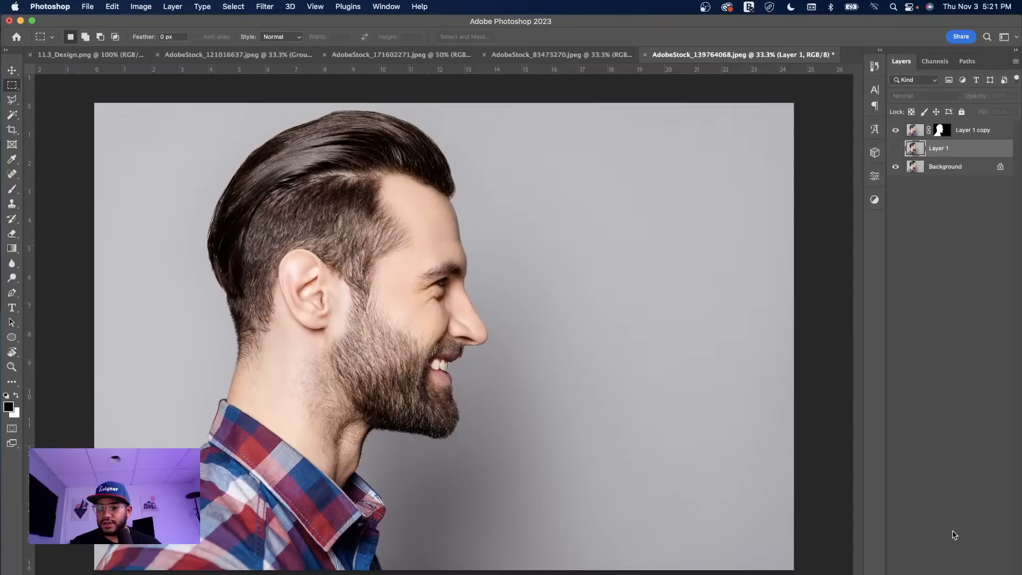
pyautogui.click(955, 574)
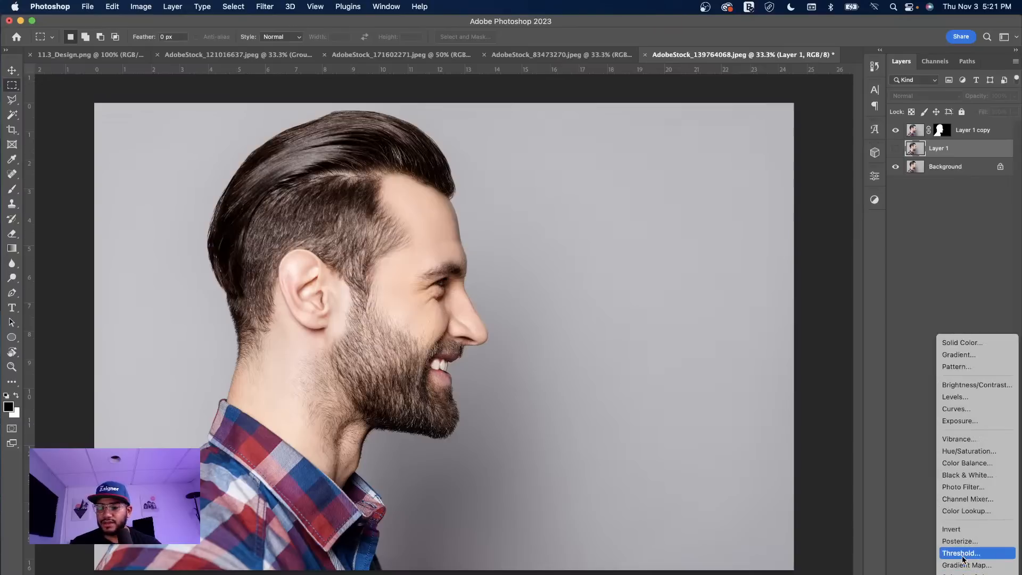
pyautogui.click(960, 343)
pyautogui.moveTo(736, 182); pyautogui.dragTo(726, 134)
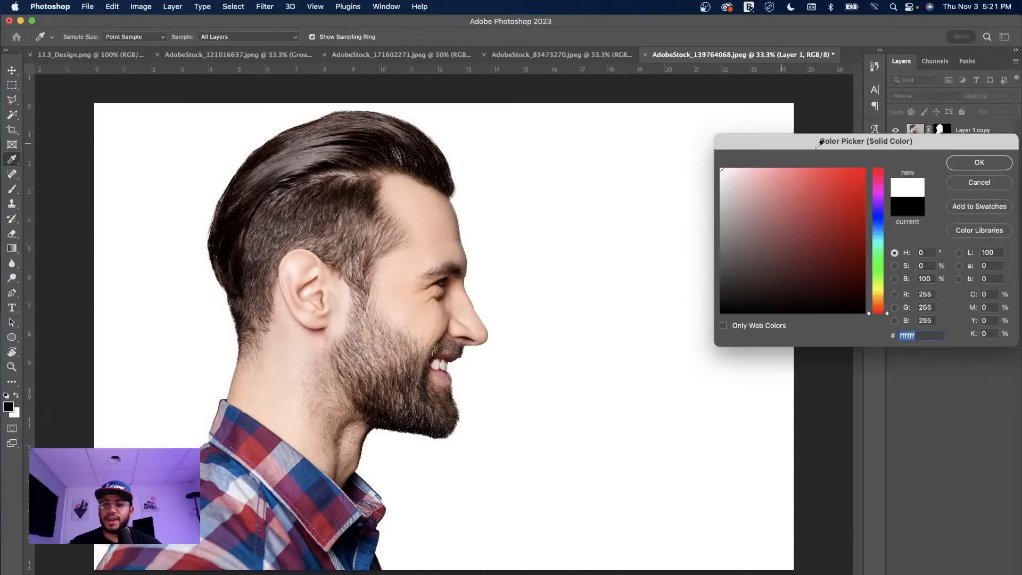
pyautogui.click(979, 162)
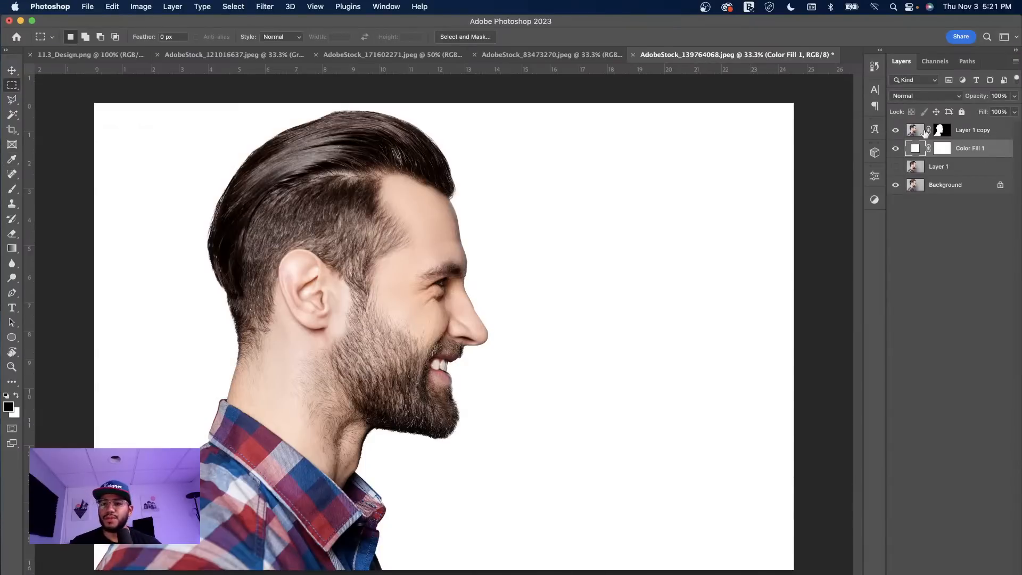
# Flip the masked portrait on Layer 1 copy horizontally with Free Transform and apply the transformation.
pyautogui.click(974, 131)
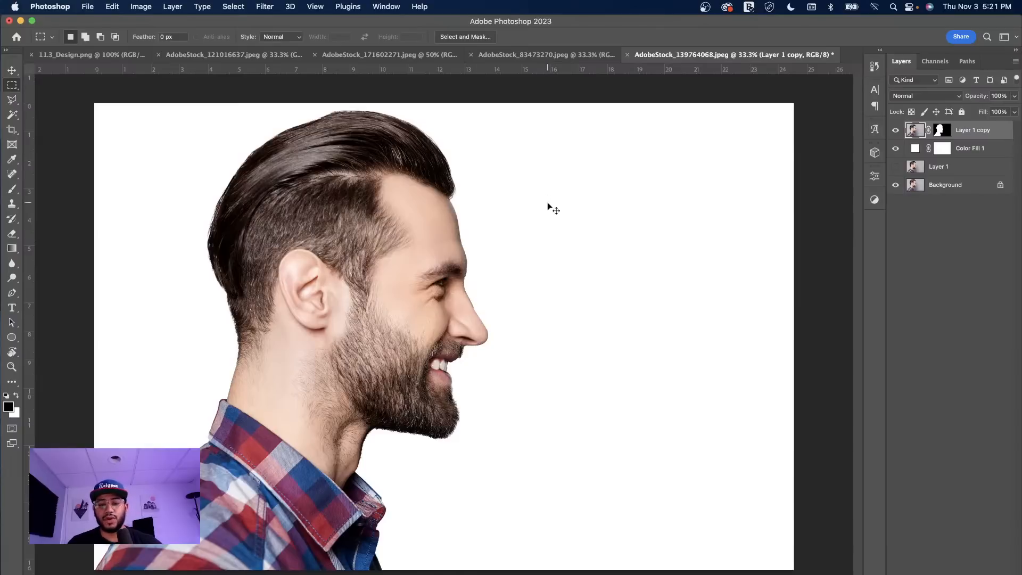
pyautogui.press('cmd+t')
pyautogui.rightClick(299, 189)
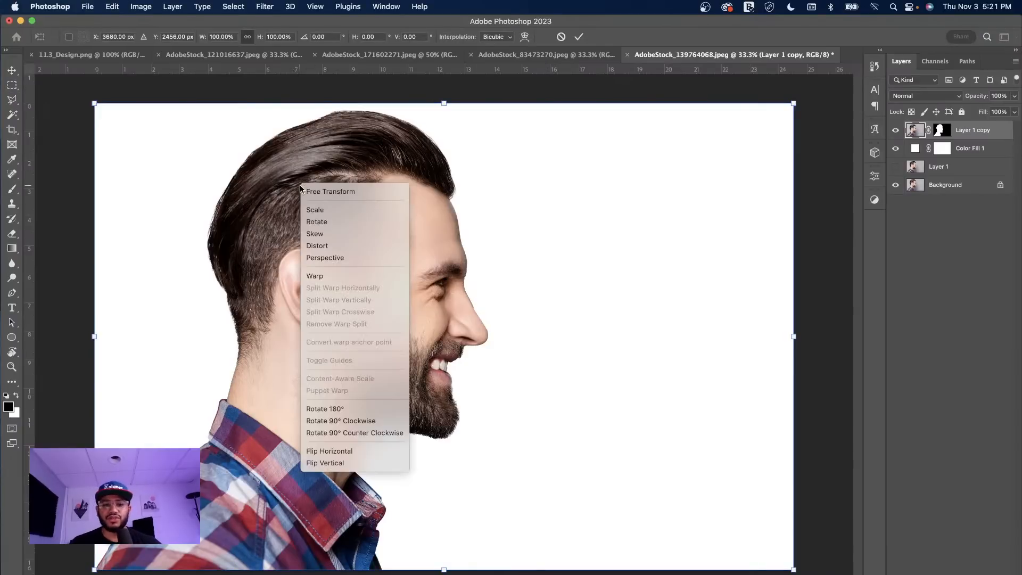
pyautogui.click(351, 452)
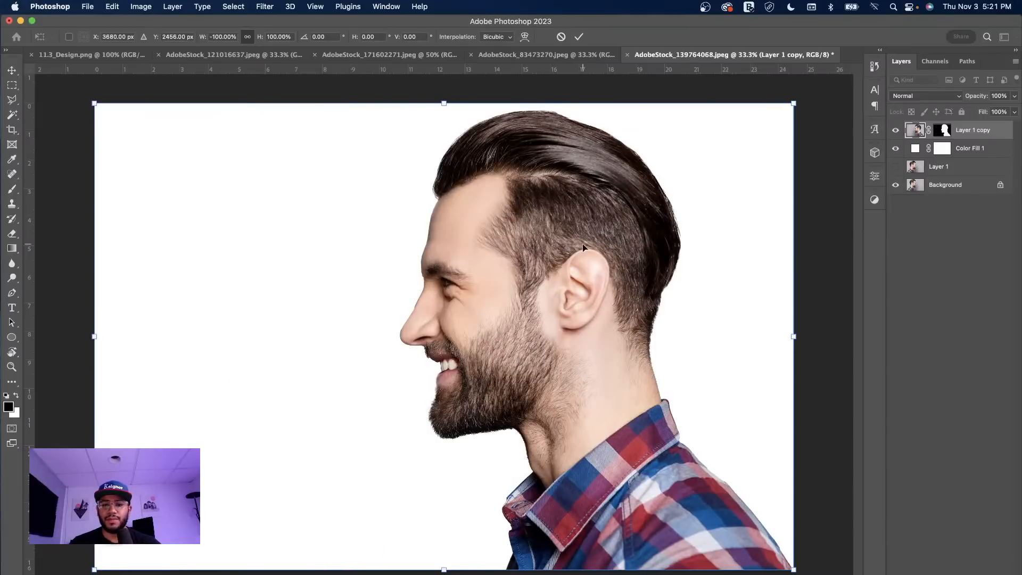
pyautogui.press('Return')
pyautogui.press('m')
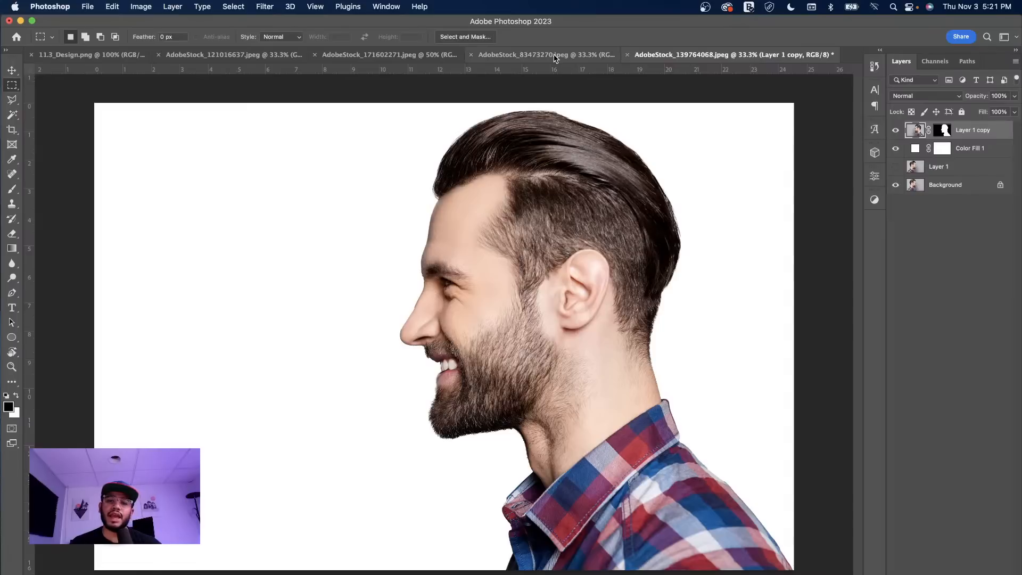
# Copy the forest sunset photo from AdobeStock_83473270.jpeg into the AdobeStock_139764068.jpeg portrait document as the topmost layer.
pyautogui.click(554, 56)
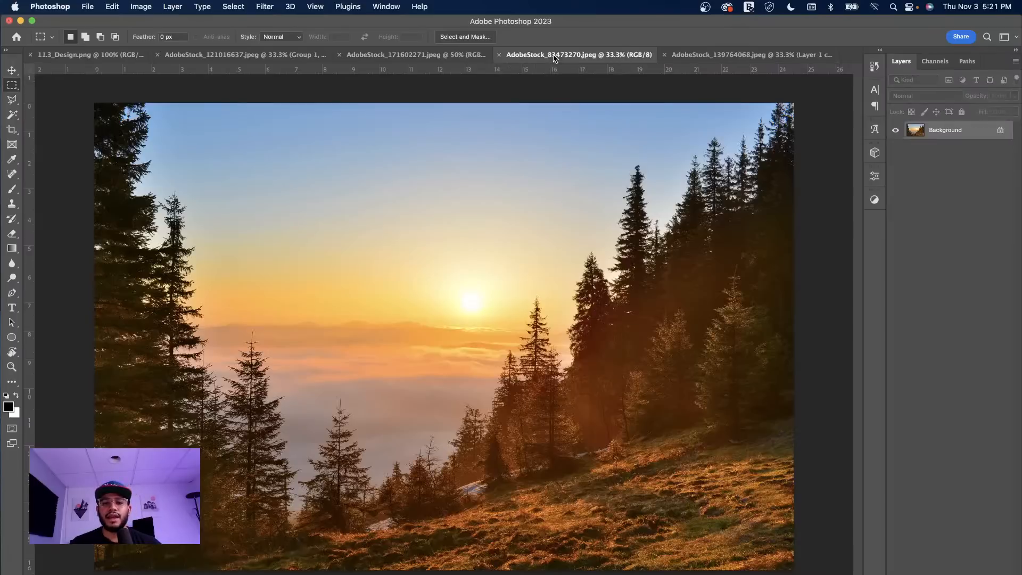
pyautogui.click(12, 70)
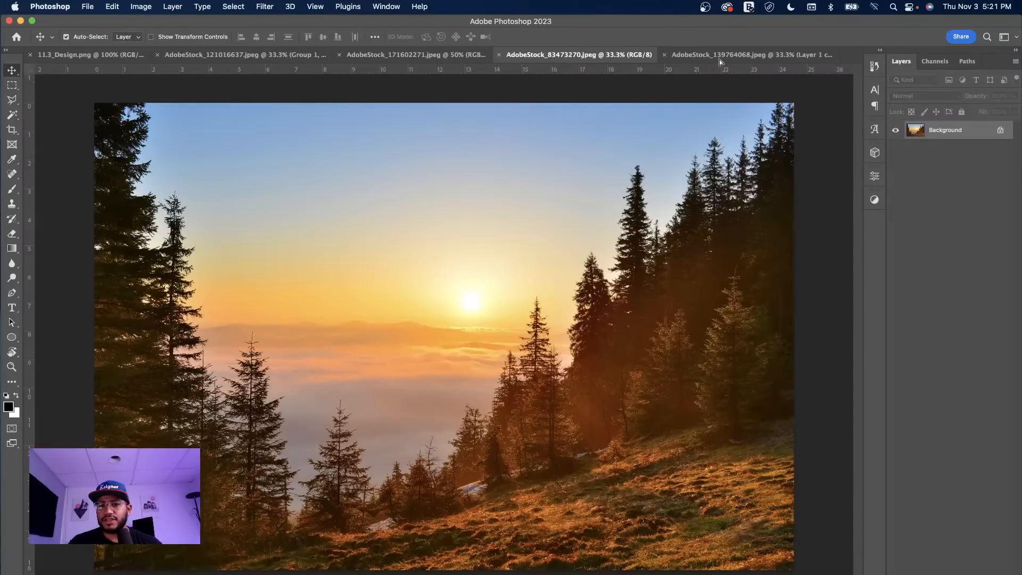
pyautogui.moveTo(723, 59); pyautogui.dragTo(565, 253)
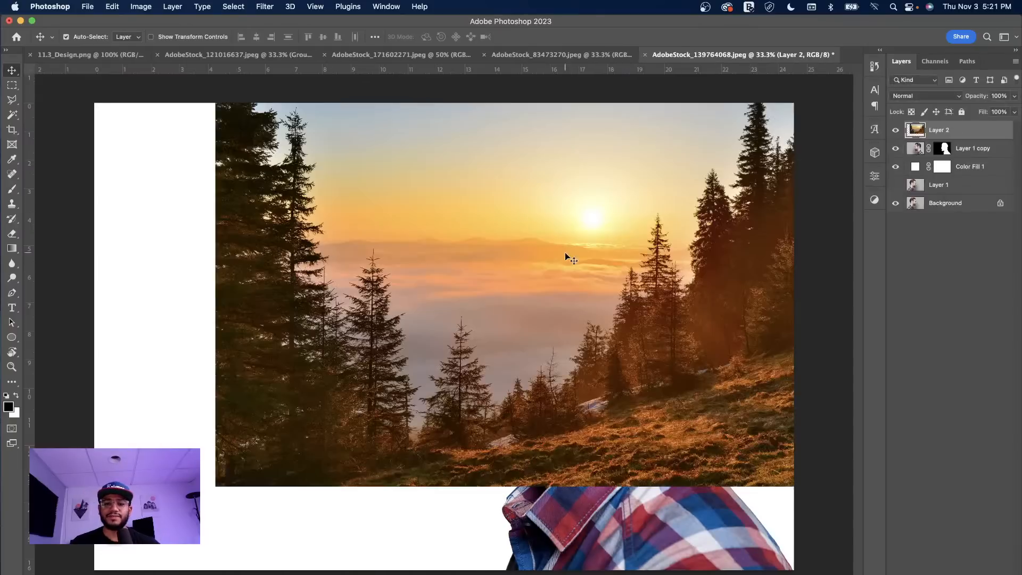
# Rotate the forest layer about 80.37° clockwise with Free Transform and lower its opacity to 72% to reveal the portrait beneath.
pyautogui.press('super+minus')
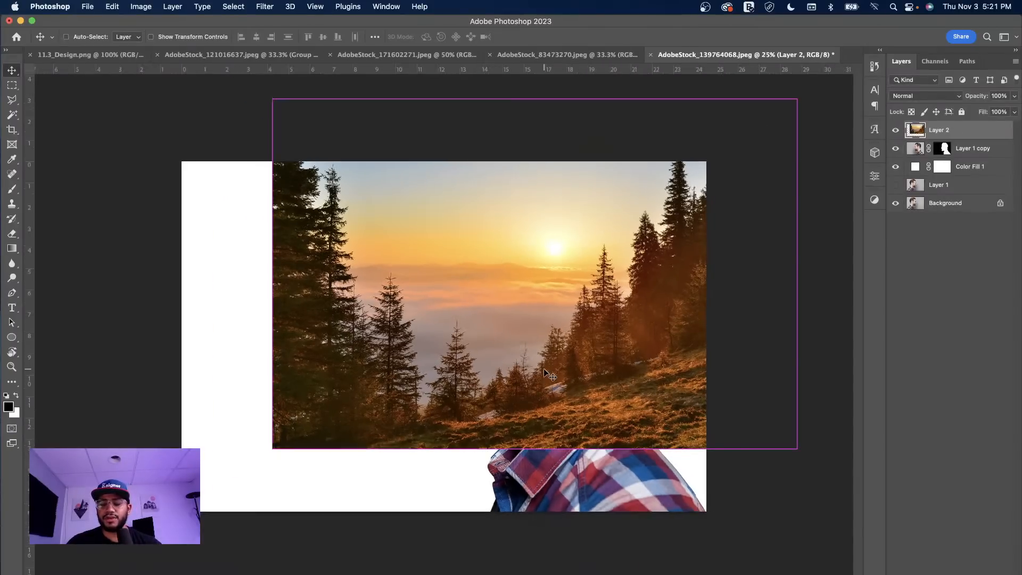
pyautogui.press('super+minus')
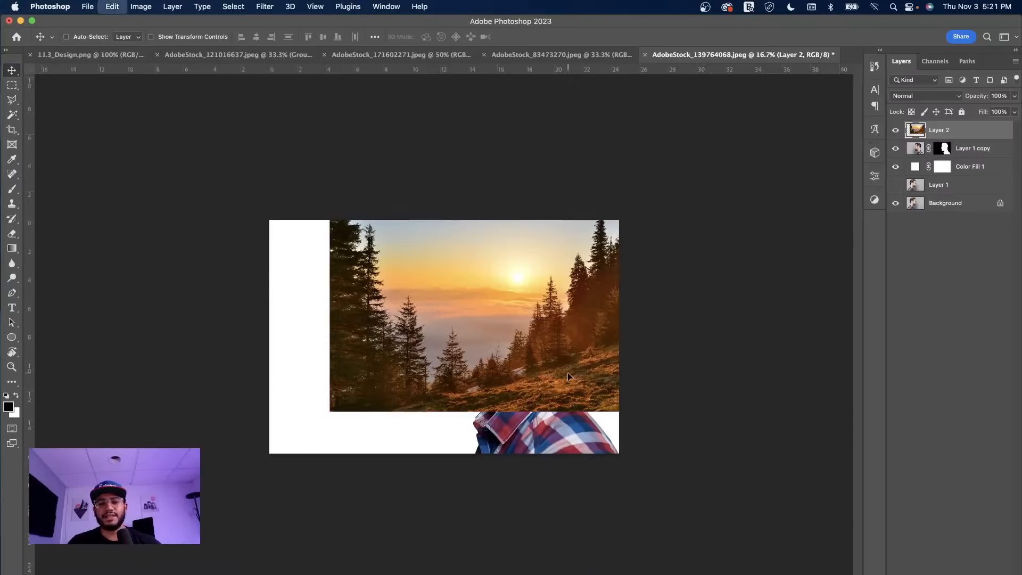
pyautogui.press('super+t')
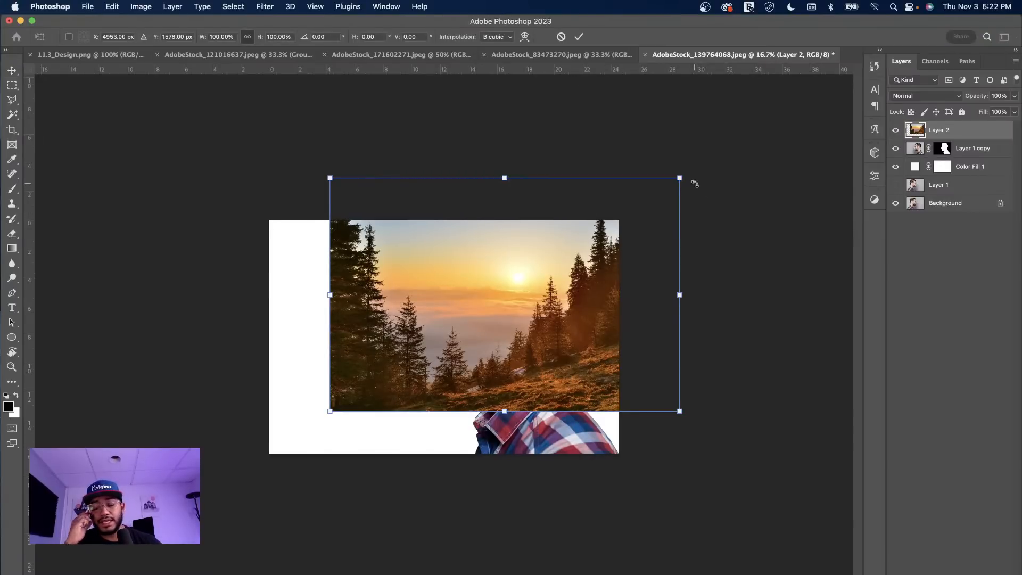
pyautogui.moveTo(687, 176); pyautogui.dragTo(737, 544)
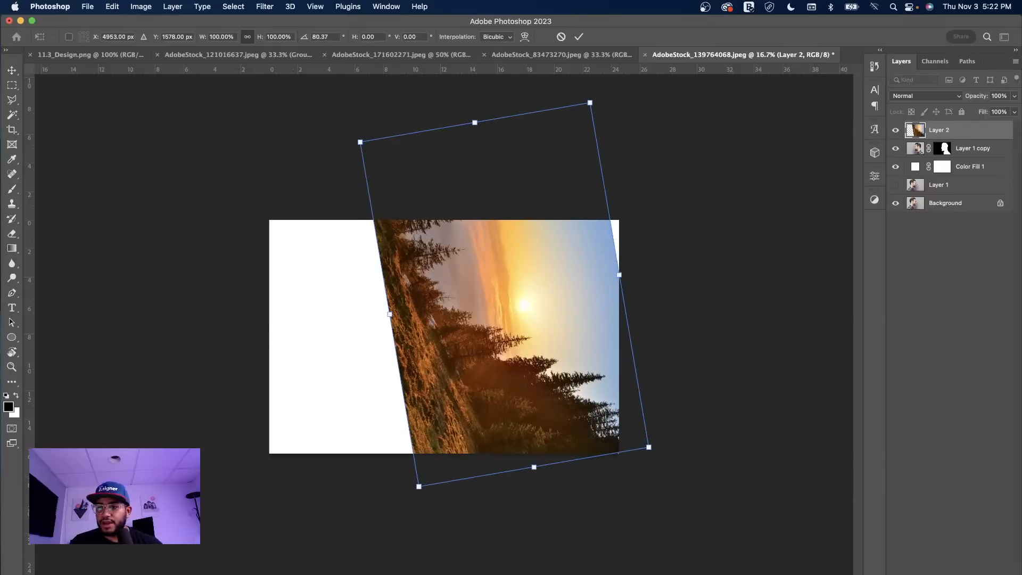
pyautogui.click(1015, 97)
pyautogui.moveTo(1014, 112); pyautogui.dragTo(999, 113)
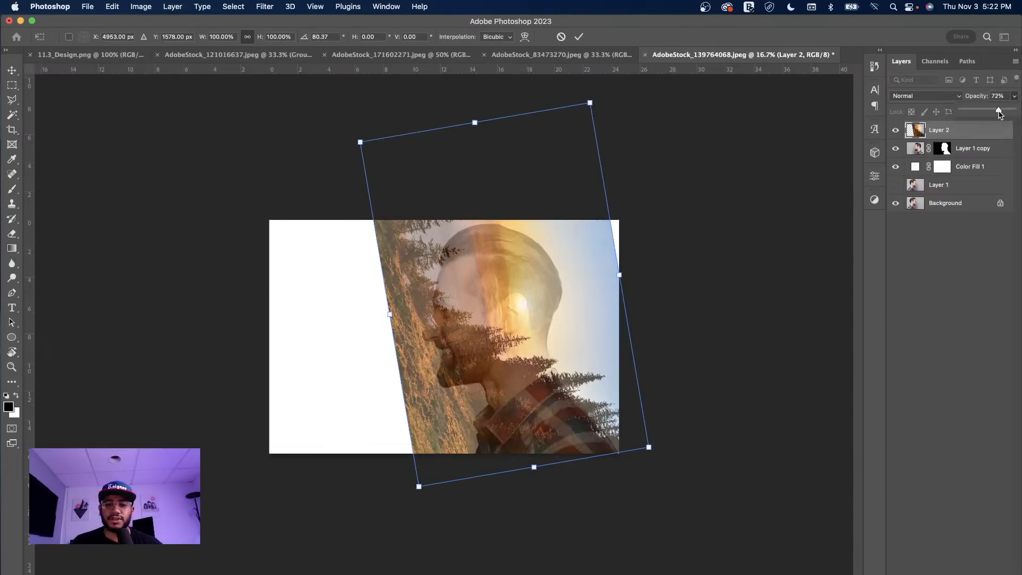
# Scale the rotated forest layer to about 80.32%, position it over the man's head and shoulders, and apply the transformation.
pyautogui.moveTo(480, 280); pyautogui.dragTo(506, 325)
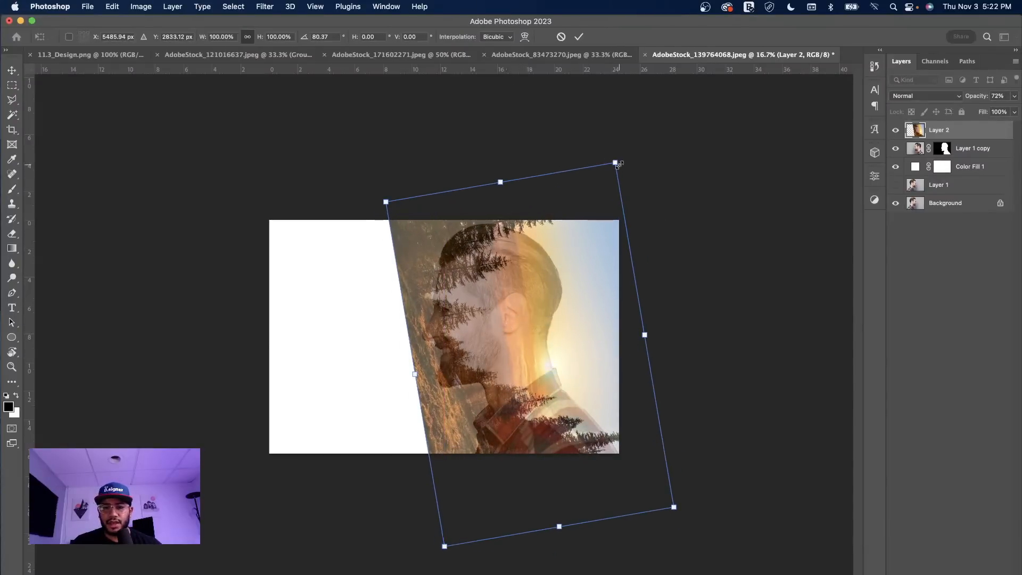
pyautogui.moveTo(616, 162); pyautogui.dragTo(583, 195)
pyautogui.moveTo(652, 511); pyautogui.dragTo(633, 480)
pyautogui.press('Return')
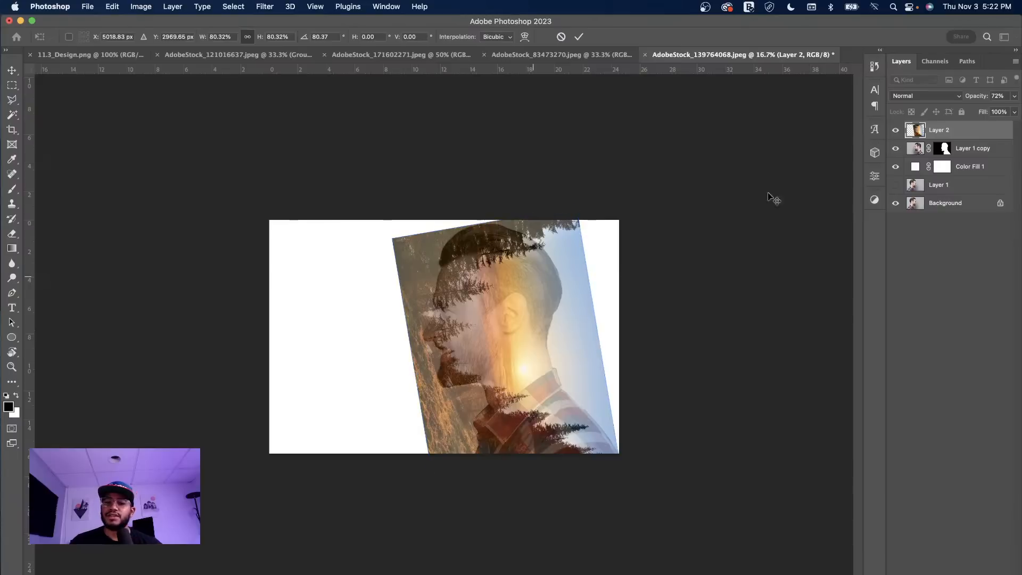
# Restore the forest layer's opacity to 100% and set its blend mode to Screen.
pyautogui.click(1015, 96)
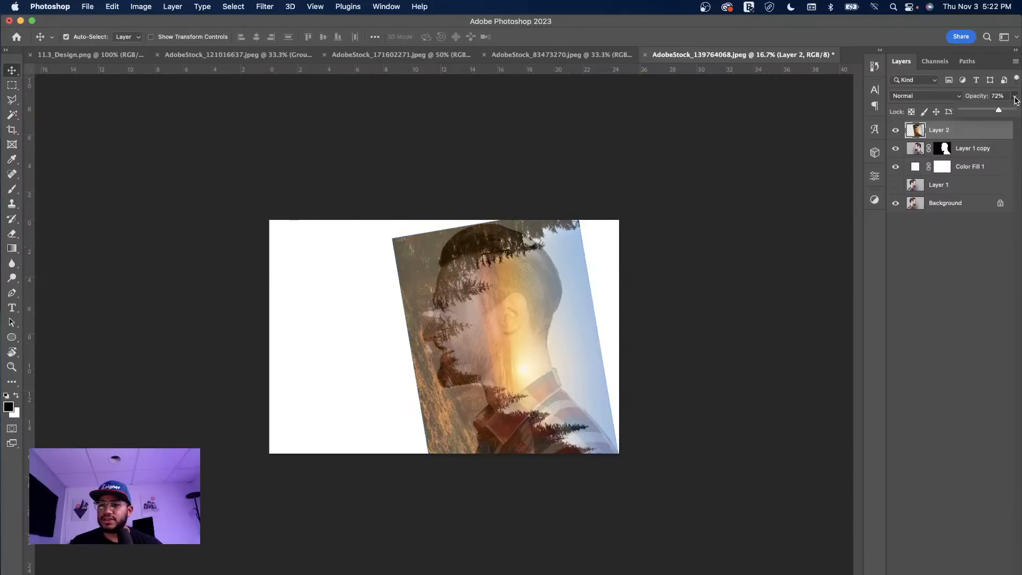
pyautogui.moveTo(1000, 111); pyautogui.dragTo(1021, 112)
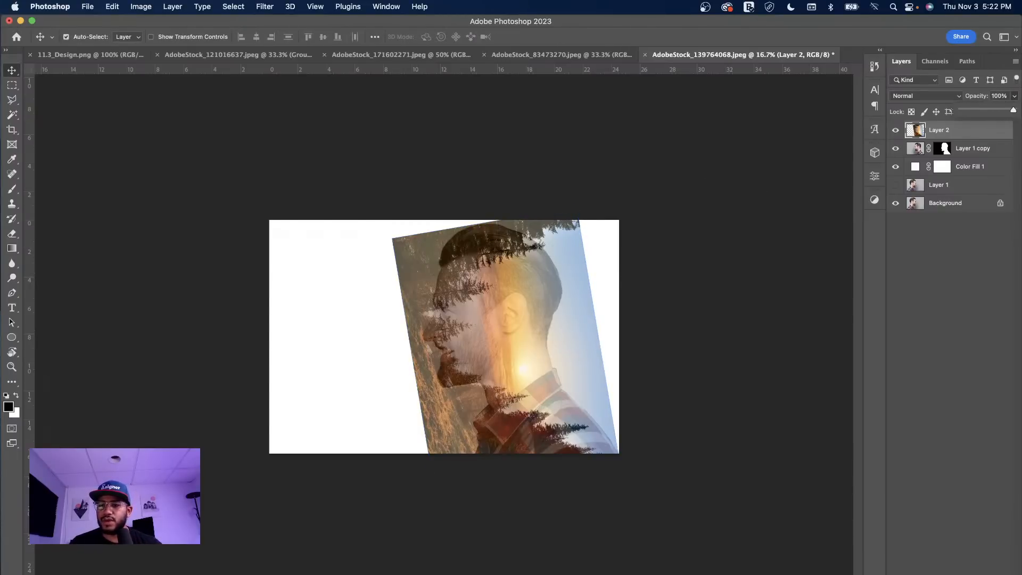
pyautogui.click(954, 136)
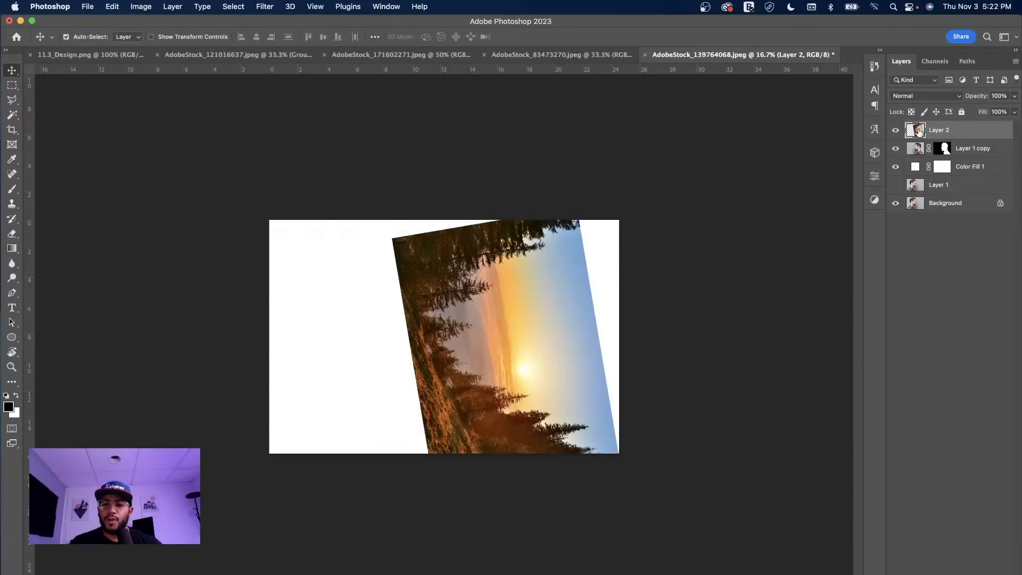
pyautogui.click(917, 97)
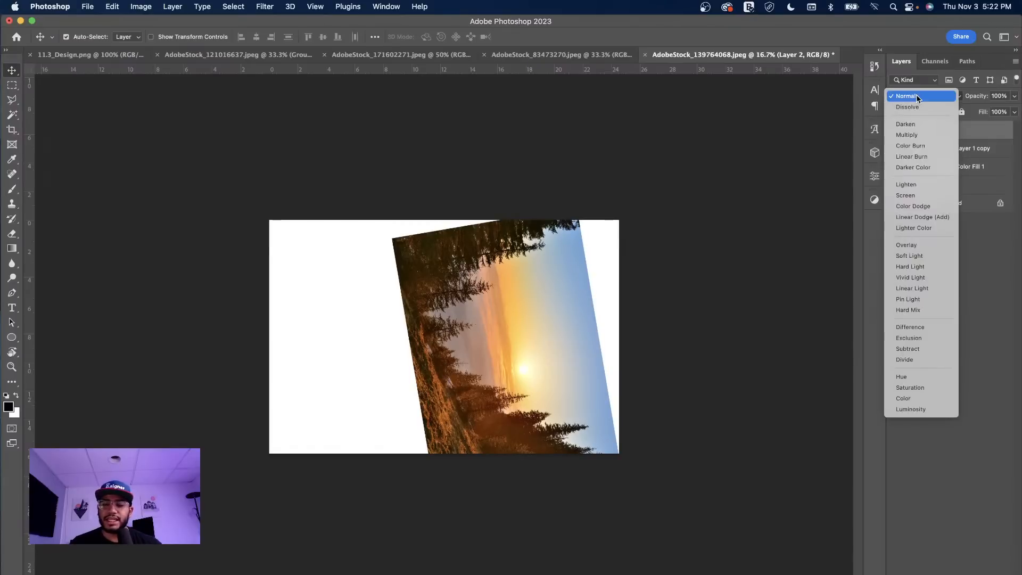
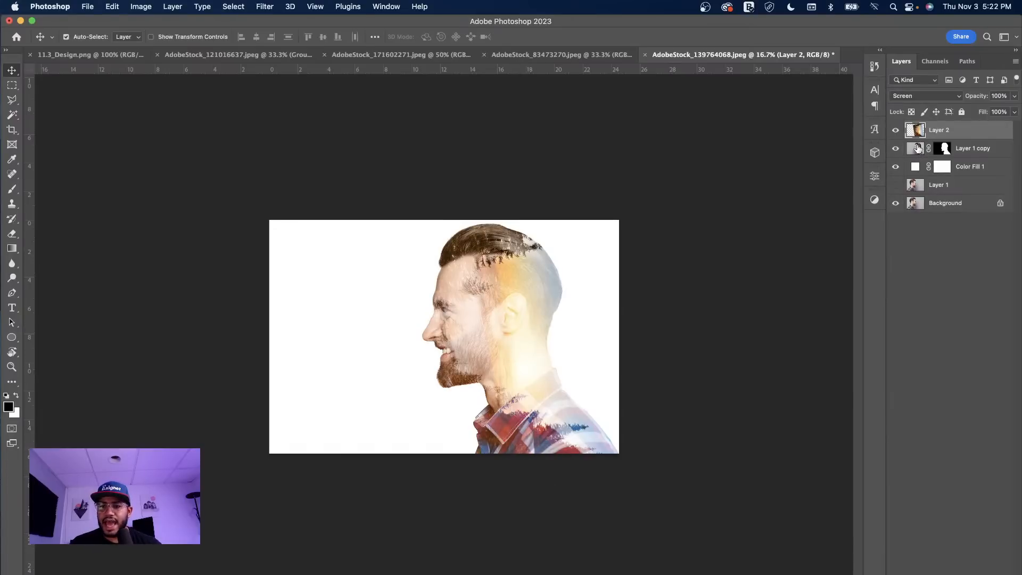
# Add a Black & White adjustment layer above the masked portrait on Layer 1 copy and clip it to that layer.
pyautogui.click(918, 147)
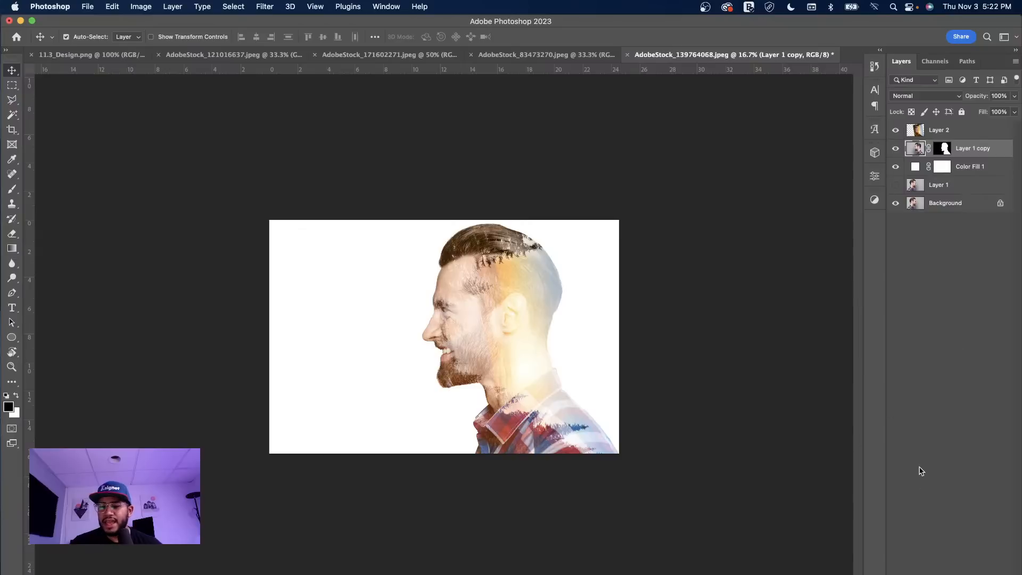
pyautogui.click(954, 574)
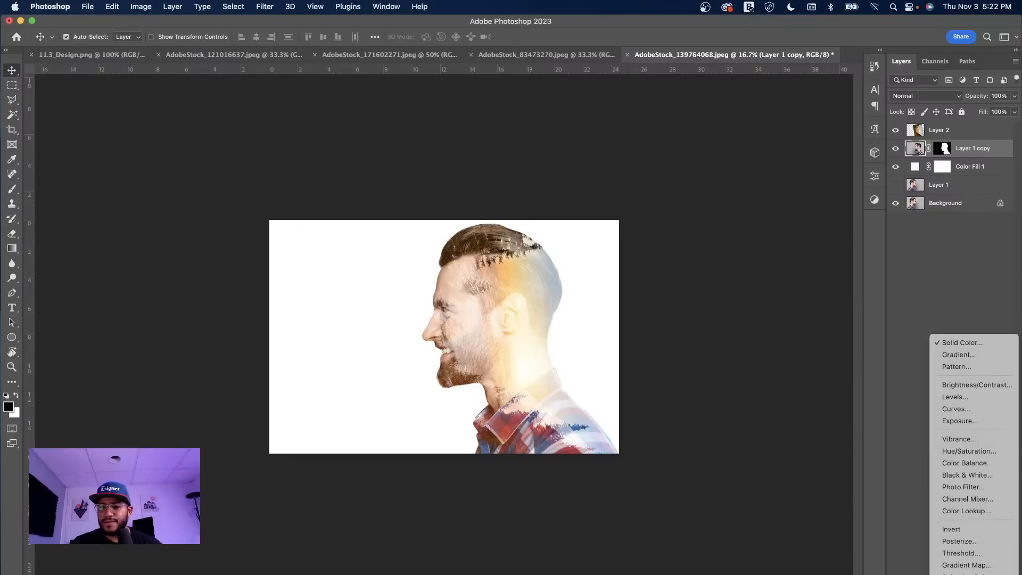
pyautogui.click(968, 475)
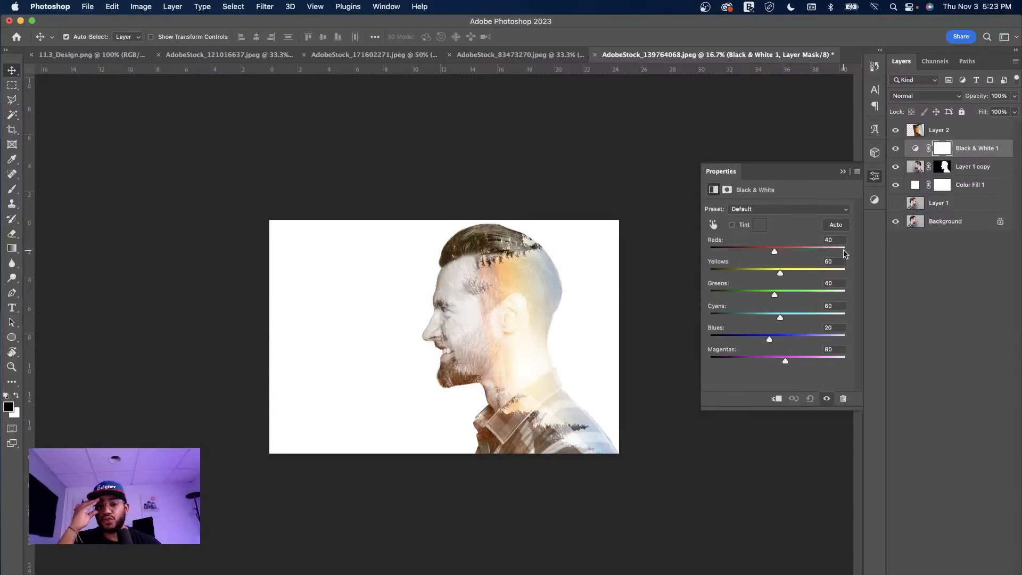
pyautogui.keyDown('alt'); pyautogui.click(920, 161); pyautogui.keyUp('alt')
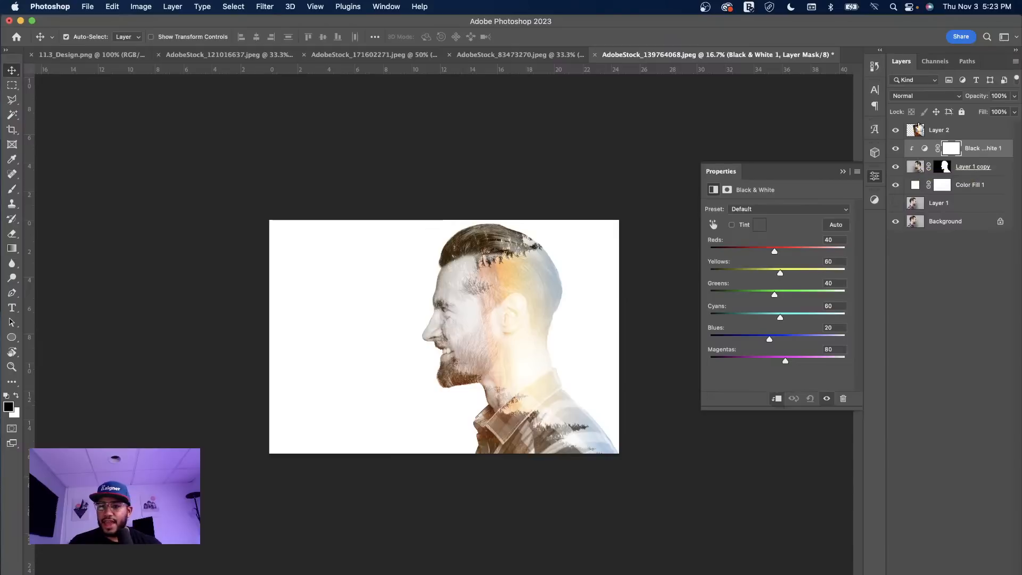
# Clip the forest on Layer 2 to the masked portrait beneath it with a clipping mask.
pyautogui.click(922, 130)
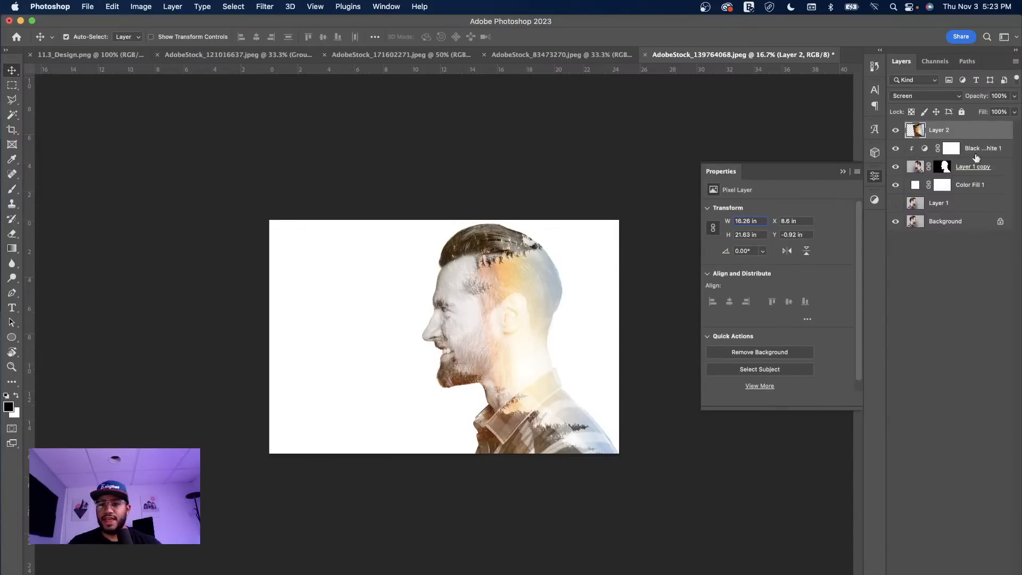
pyautogui.click(945, 166)
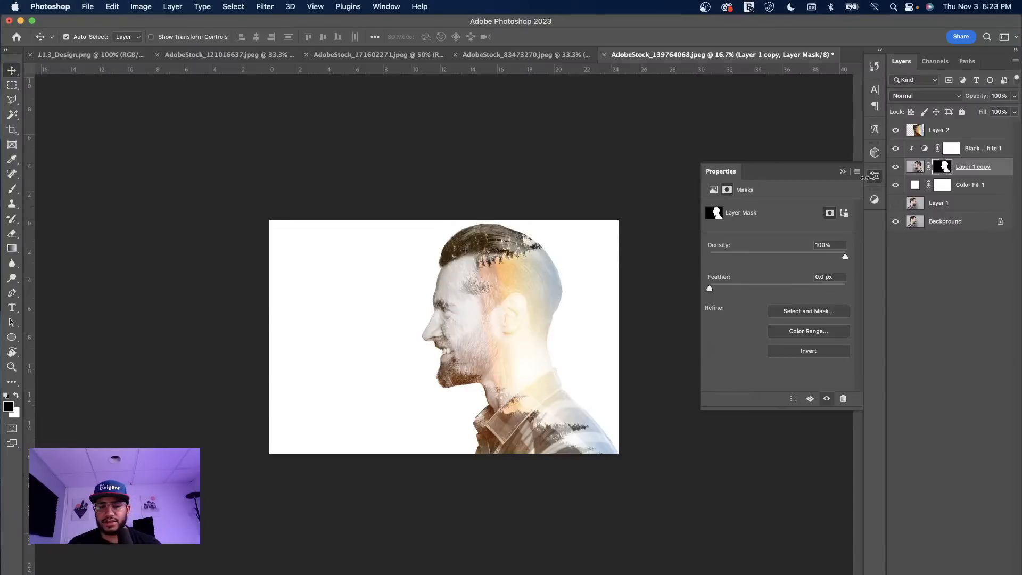
pyautogui.press('b')
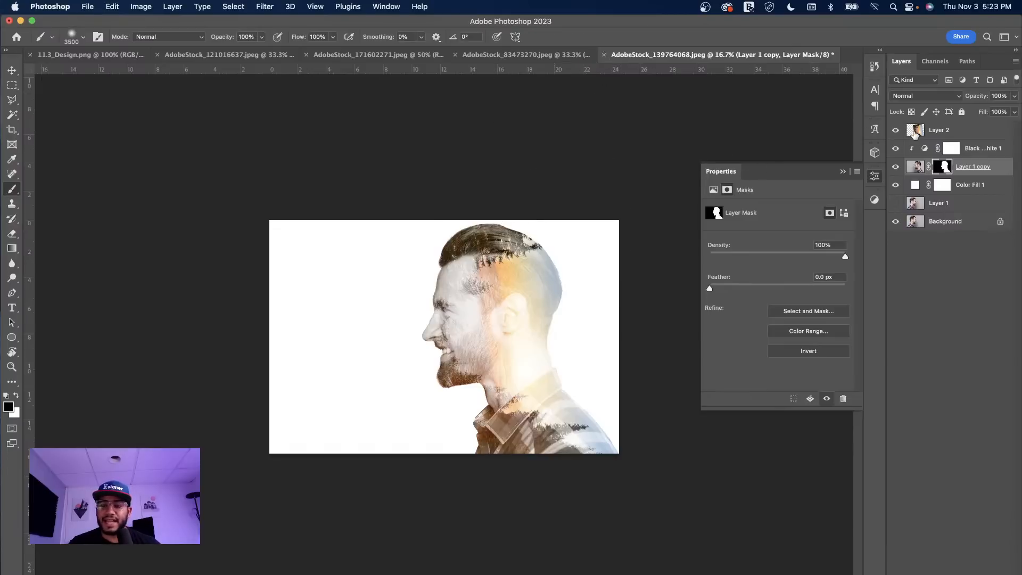
pyautogui.click(917, 133)
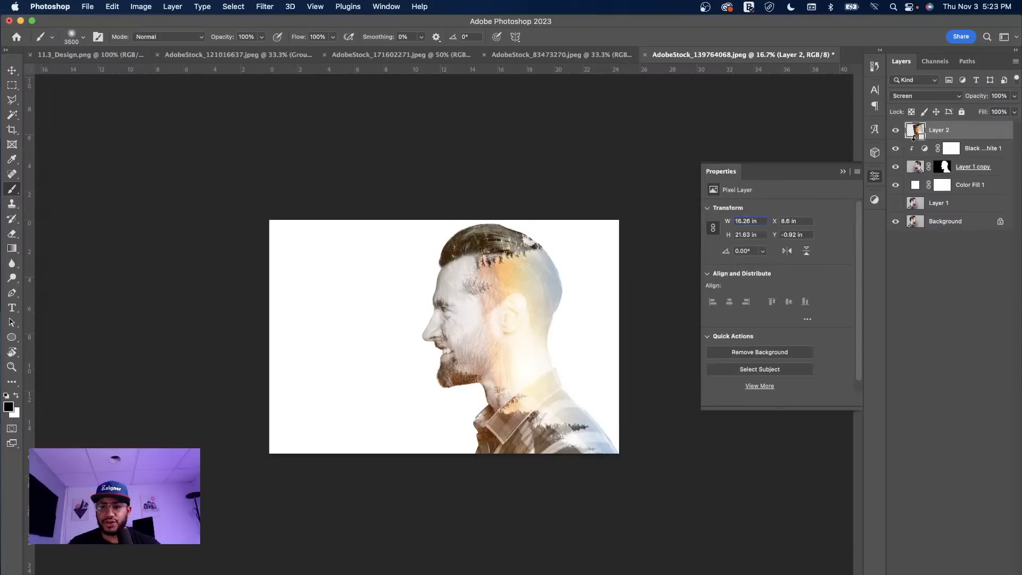
pyautogui.press('super+alt+g')
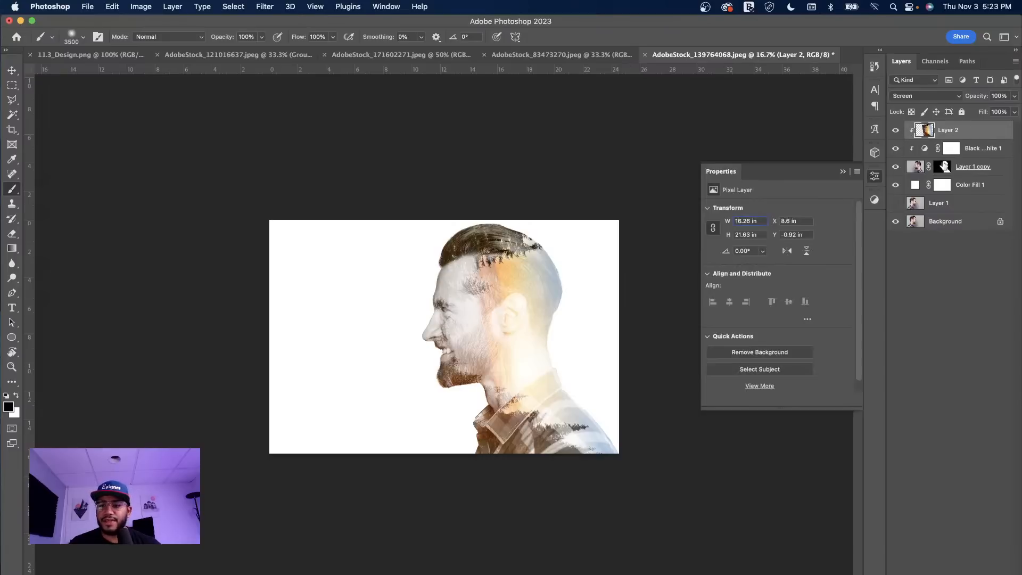
# Paint black on the Layer 1 copy mask with a large soft brush, up to size 3800, to fade the back of the head and shoulder.
pyautogui.click(944, 168)
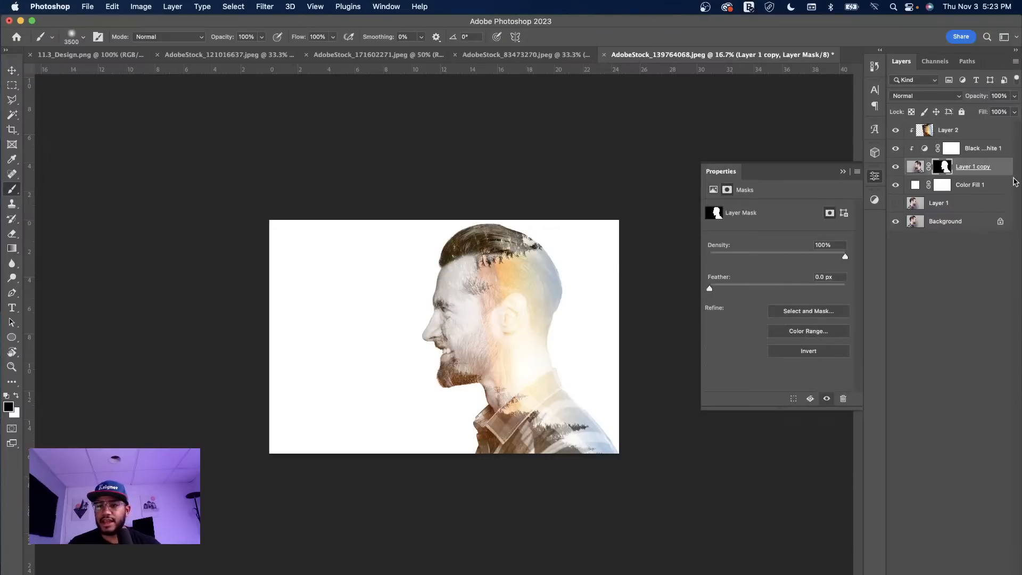
pyautogui.click(875, 178)
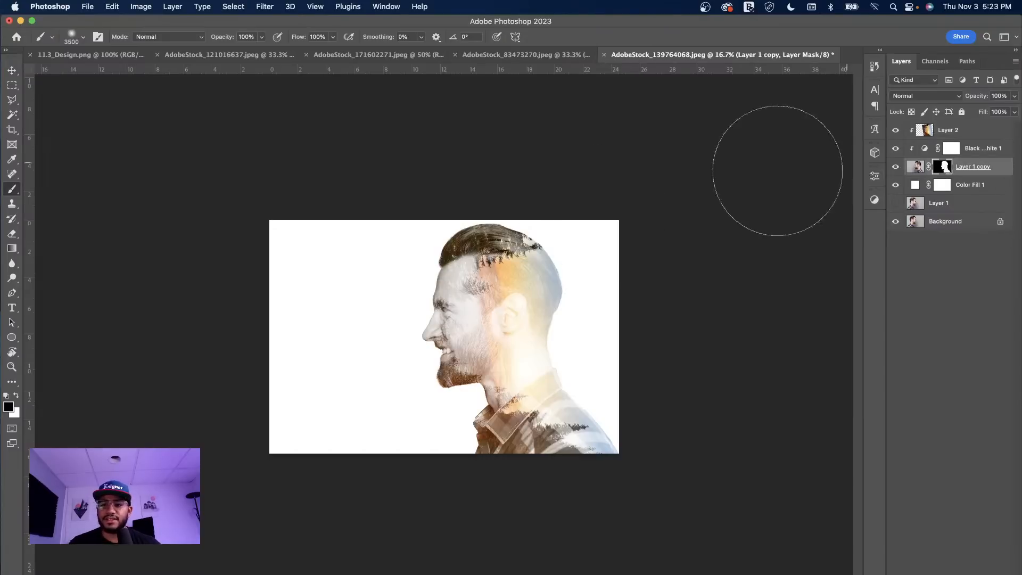
pyautogui.moveTo(559, 229)
pyautogui.mouseDown()
pyautogui.moveTo(601, 322)
pyautogui.moveTo(600, 310)
pyautogui.moveTo(588, 285)
pyautogui.moveTo(603, 385)
pyautogui.moveTo(629, 443)
pyautogui.moveTo(669, 472)
pyautogui.mouseUp()
pyautogui.press(']')
pyautogui.press(']')
pyautogui.press(']')
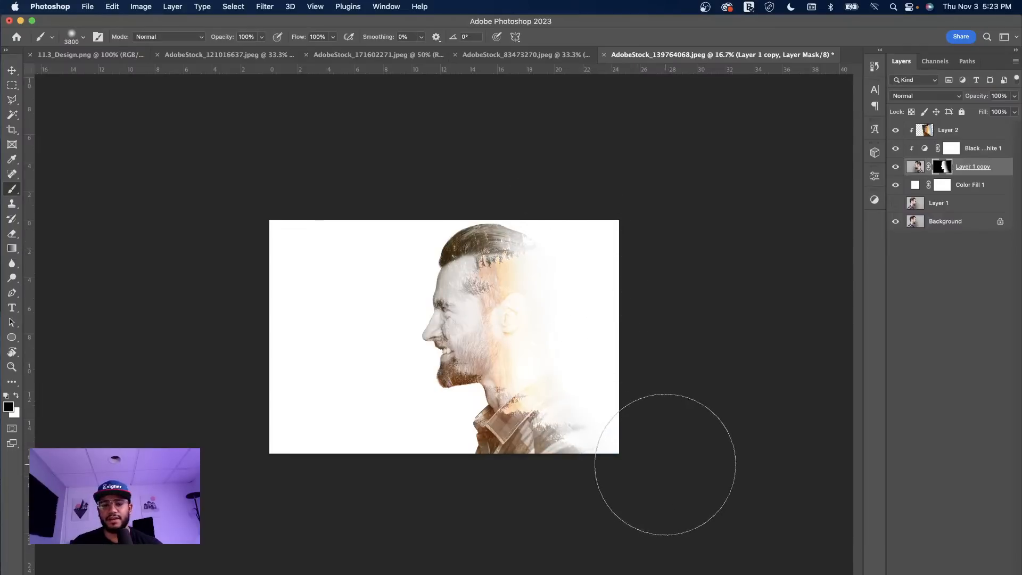
pyautogui.moveTo(627, 357)
pyautogui.mouseDown()
pyautogui.moveTo(582, 270)
pyautogui.moveTo(567, 183)
pyautogui.mouseUp()
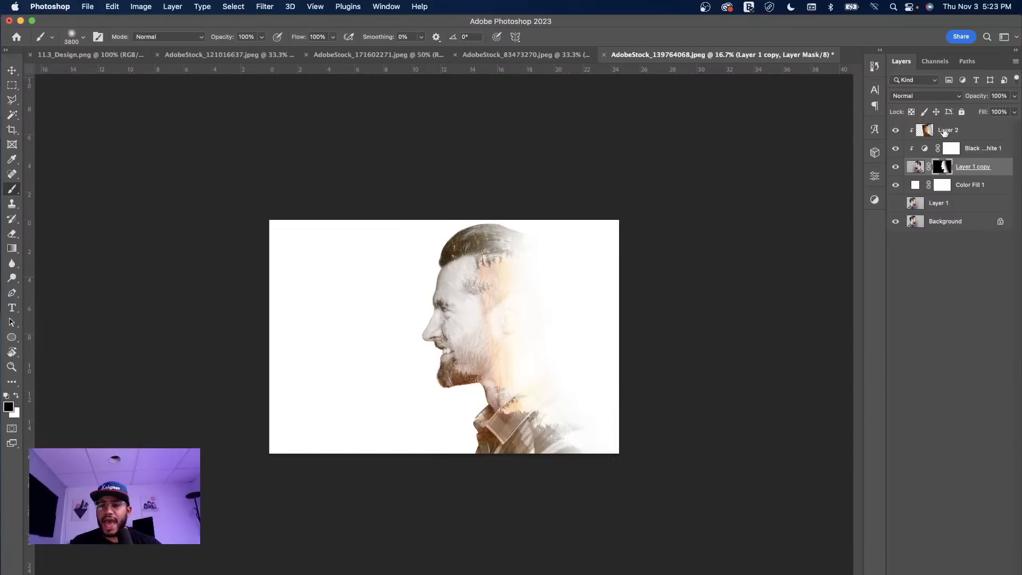
# Add a Curves adjustment layer clipped above Layer 2 and raise the RGB curve slightly to brighten the double exposure.
pyautogui.click(974, 136)
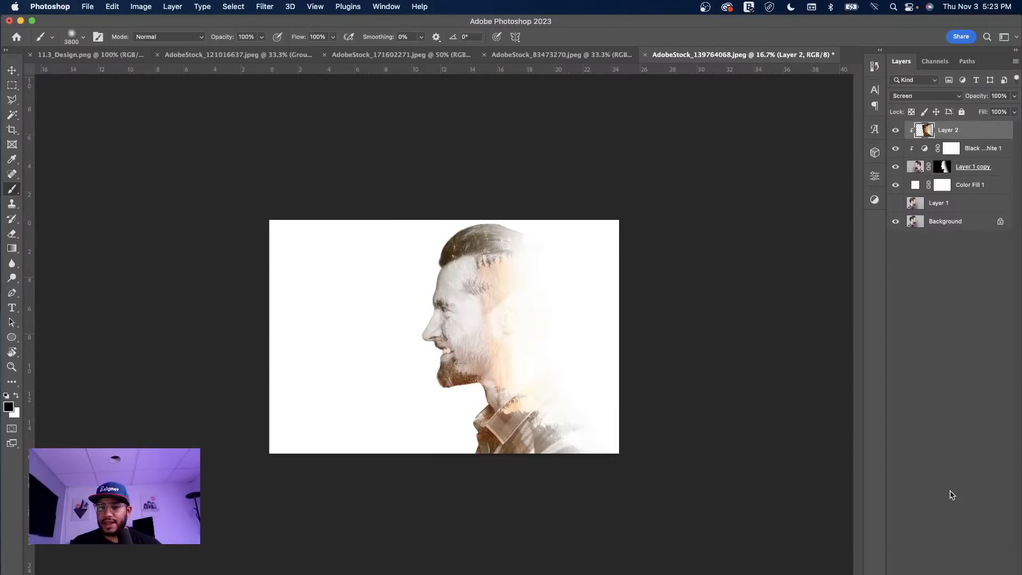
pyautogui.click(942, 572)
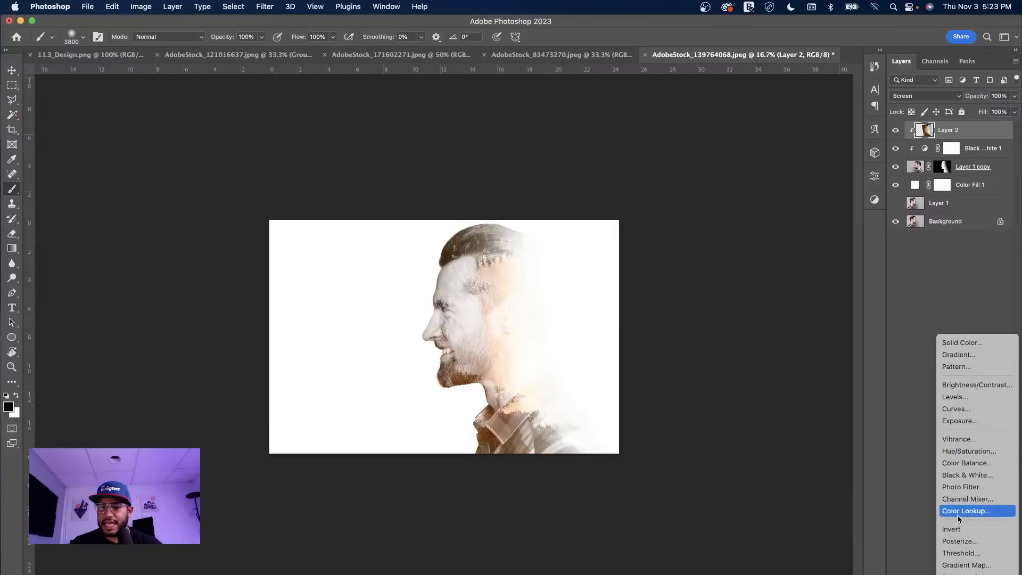
pyautogui.click(957, 409)
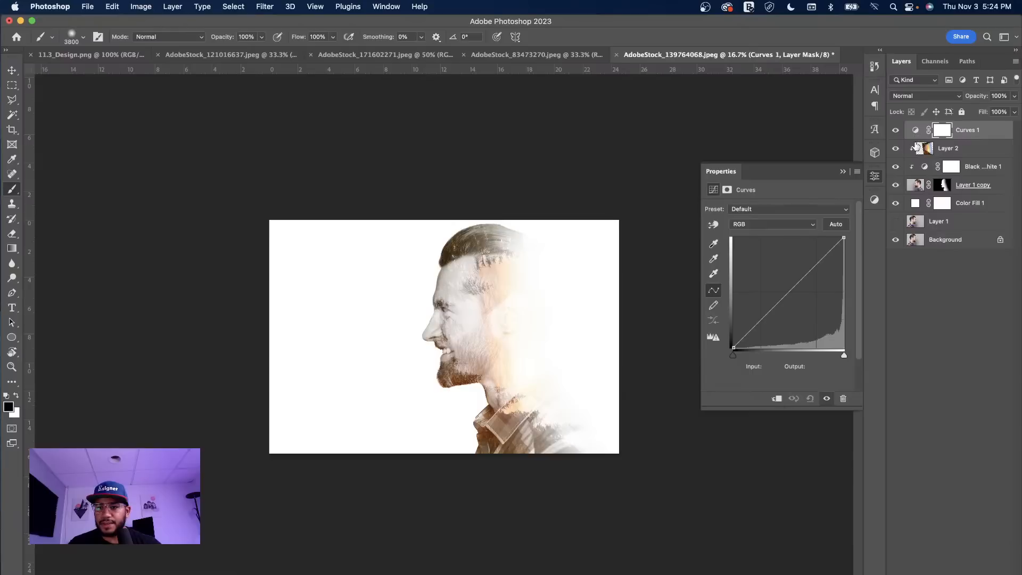
pyautogui.keyDown('alt'); pyautogui.click(917, 137); pyautogui.keyUp('alt')
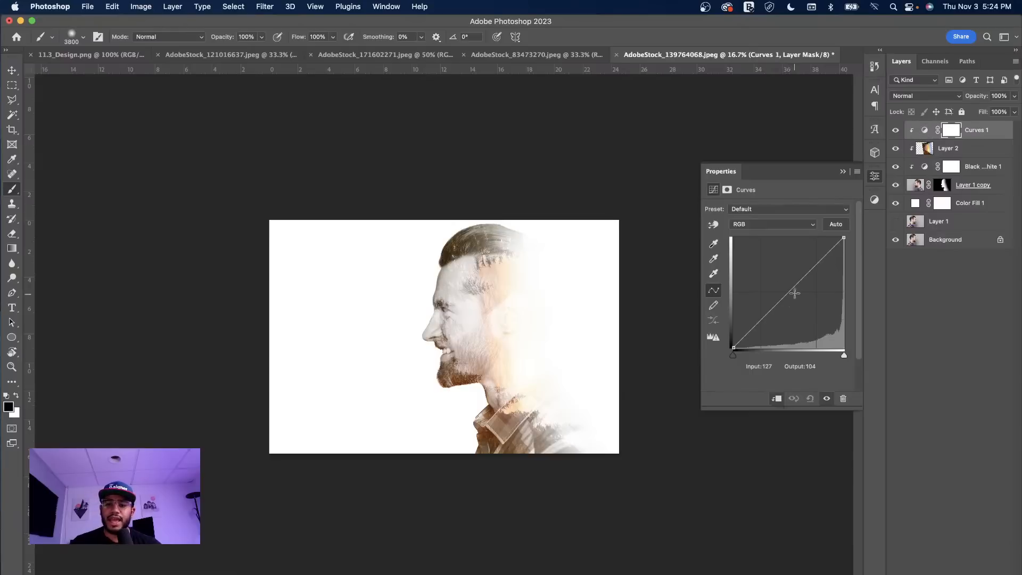
pyautogui.moveTo(804, 275); pyautogui.dragTo(795, 276)
pyautogui.click(875, 178)
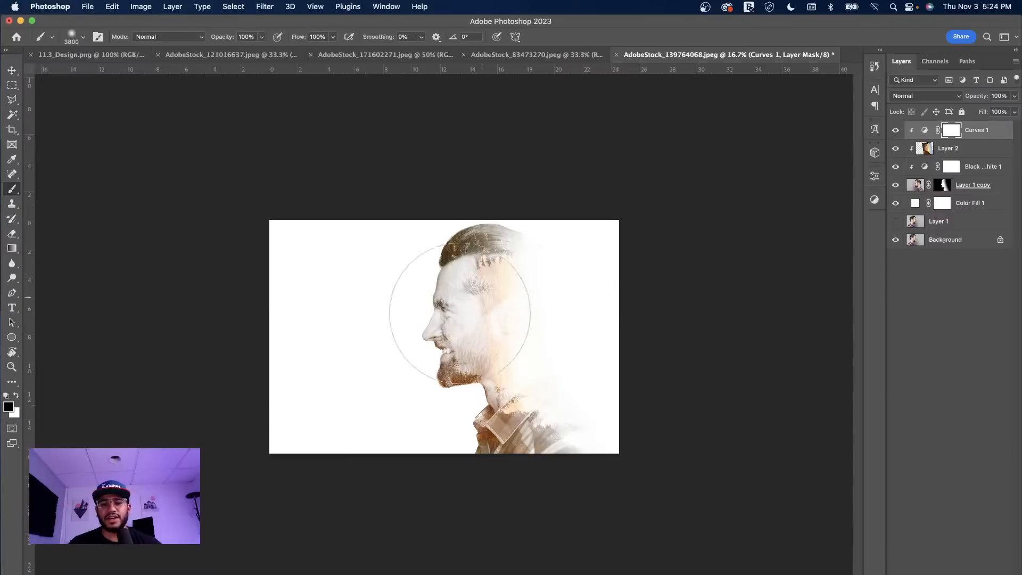
# Add a Gradient Map adjustment layer above Curves 1.
pyautogui.click(12, 71)
pyautogui.click(994, 131)
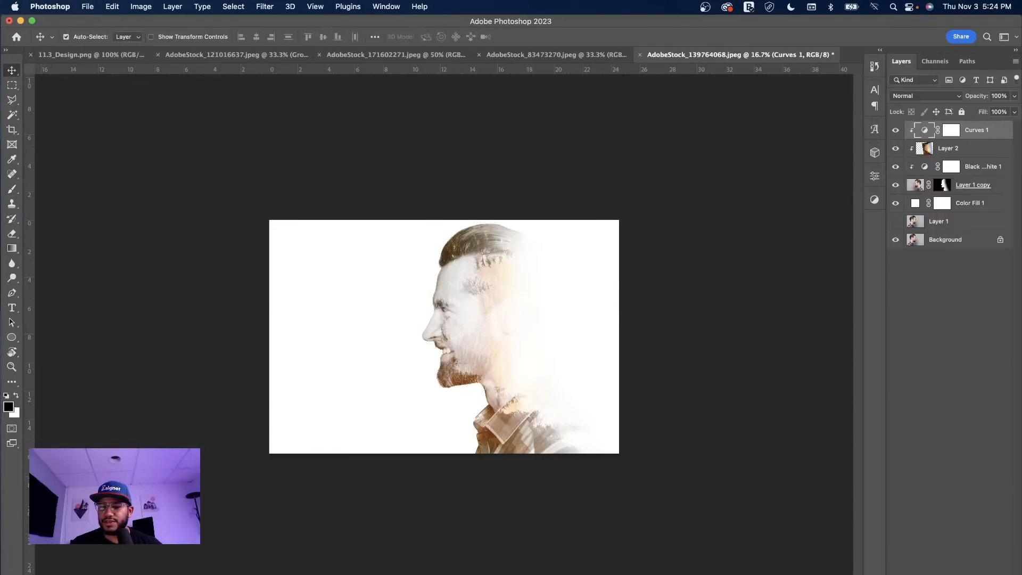
pyautogui.click(962, 574)
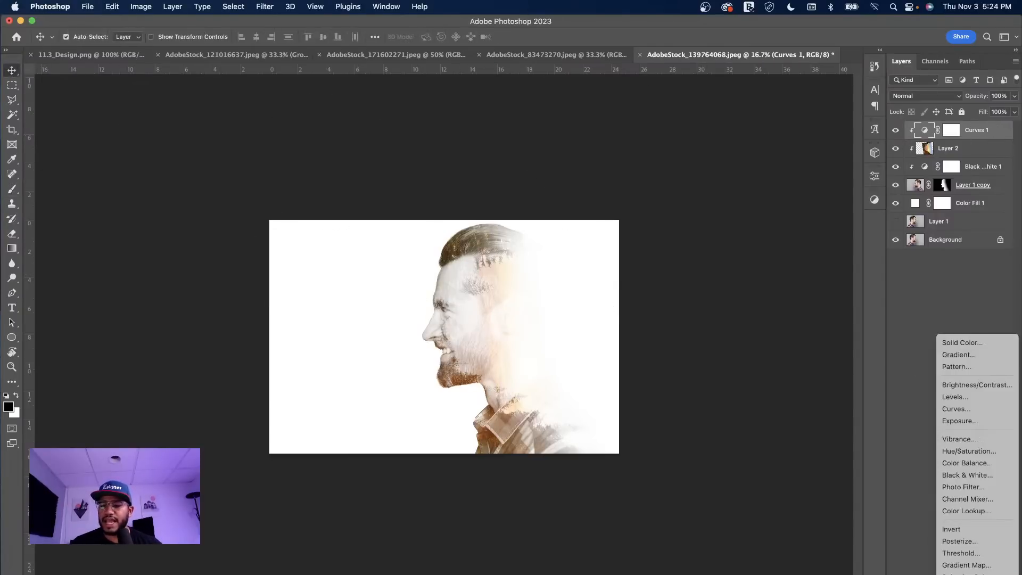
pyautogui.click(962, 566)
# Try several gradients from the Greens presets on the gradient map and choose Green_05.
pyautogui.click(737, 215)
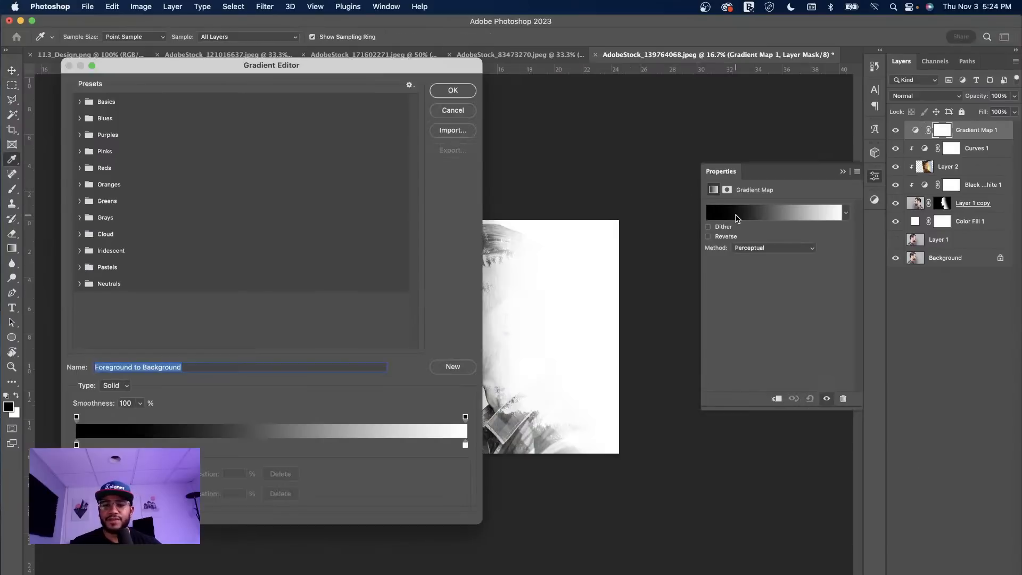
pyautogui.moveTo(300, 67); pyautogui.dragTo(725, 73)
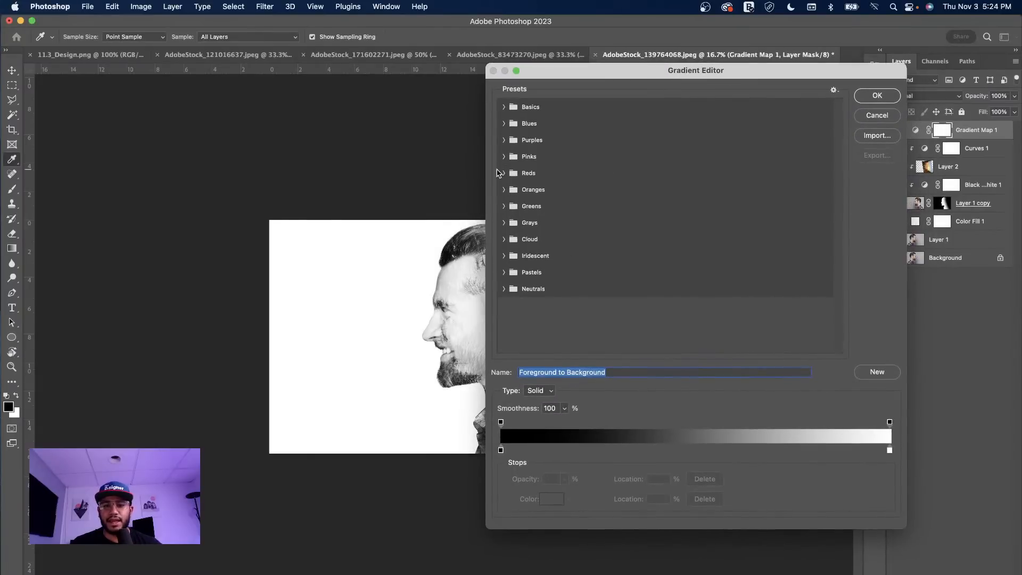
pyautogui.click(557, 207)
pyautogui.click(538, 226)
pyautogui.click(537, 243)
pyautogui.click(555, 242)
pyautogui.click(625, 244)
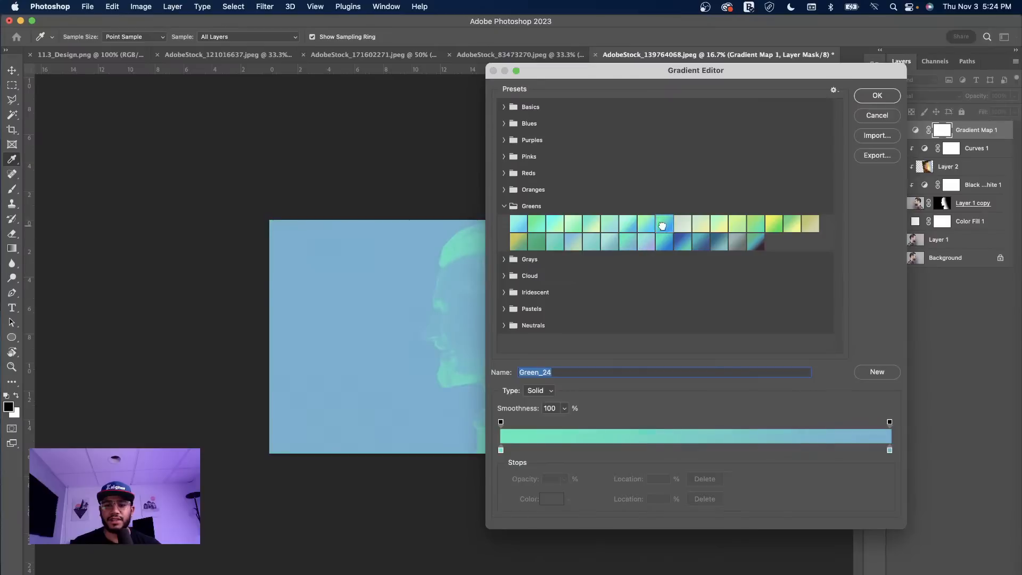
pyautogui.click(663, 231)
pyautogui.click(676, 241)
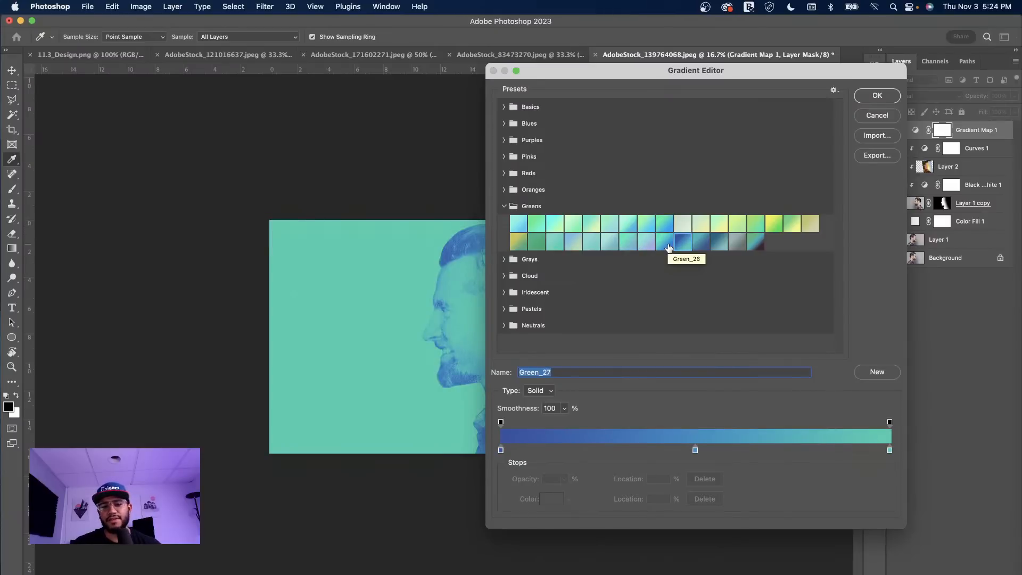
pyautogui.moveTo(618, 70); pyautogui.dragTo(642, 62)
pyautogui.click(610, 212)
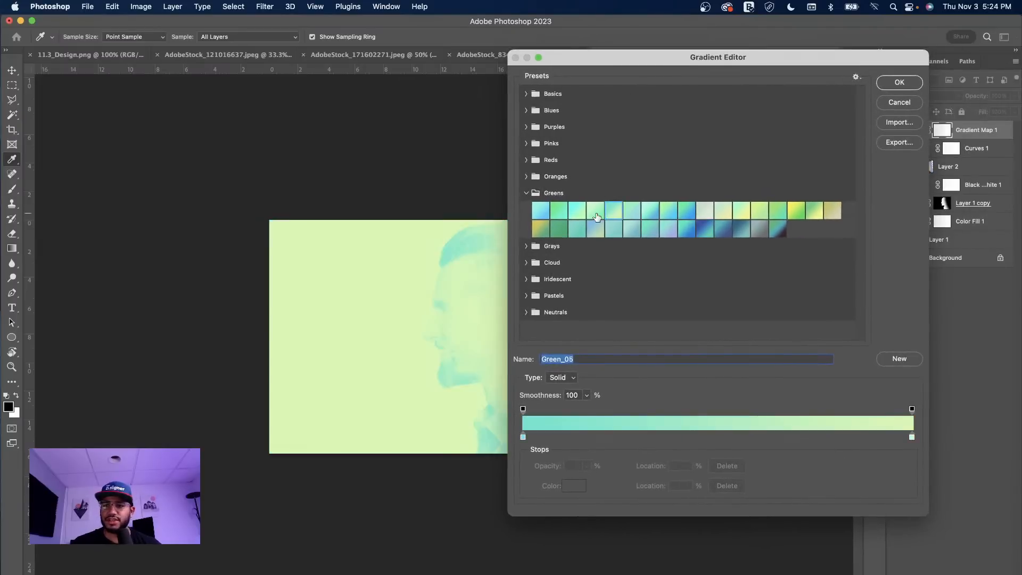
pyautogui.click(597, 216)
pyautogui.click(613, 217)
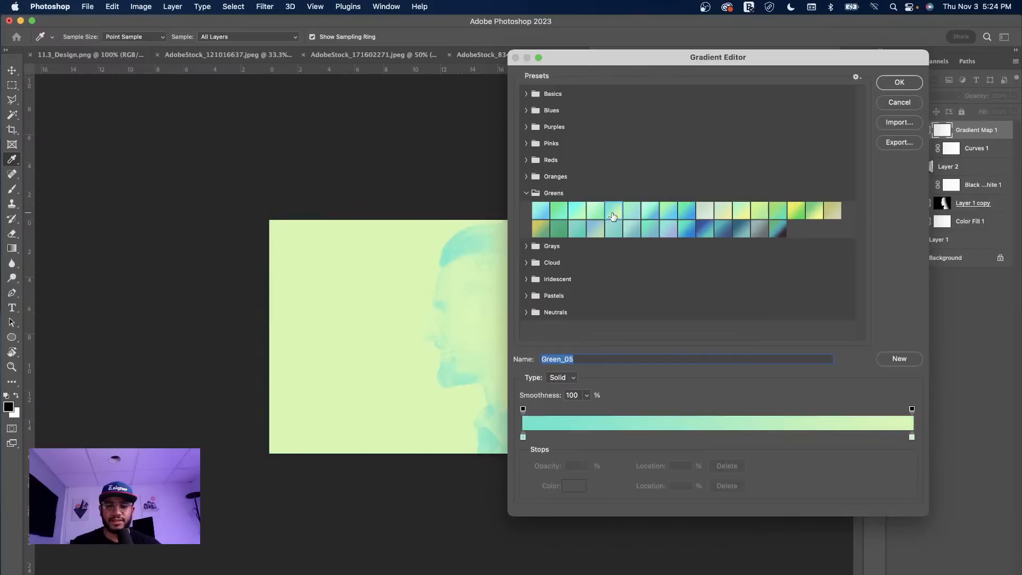
# Change the gradient's dark-end color stop to deeper teal #169582 and apply the edited gradient.
pyautogui.doubleClick(523, 438)
pyautogui.moveTo(836, 212); pyautogui.dragTo(844, 228)
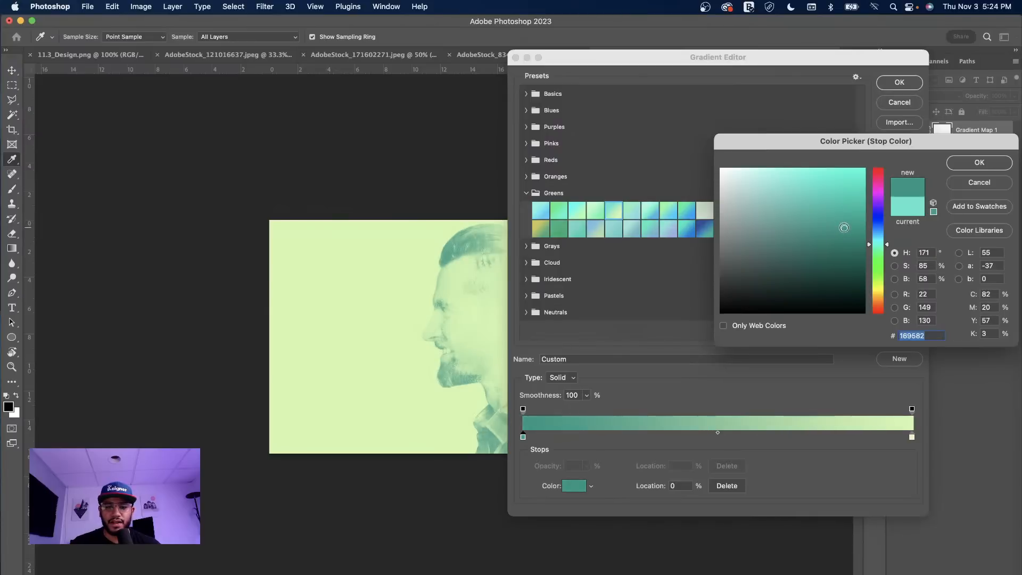
pyautogui.click(979, 163)
pyautogui.click(899, 82)
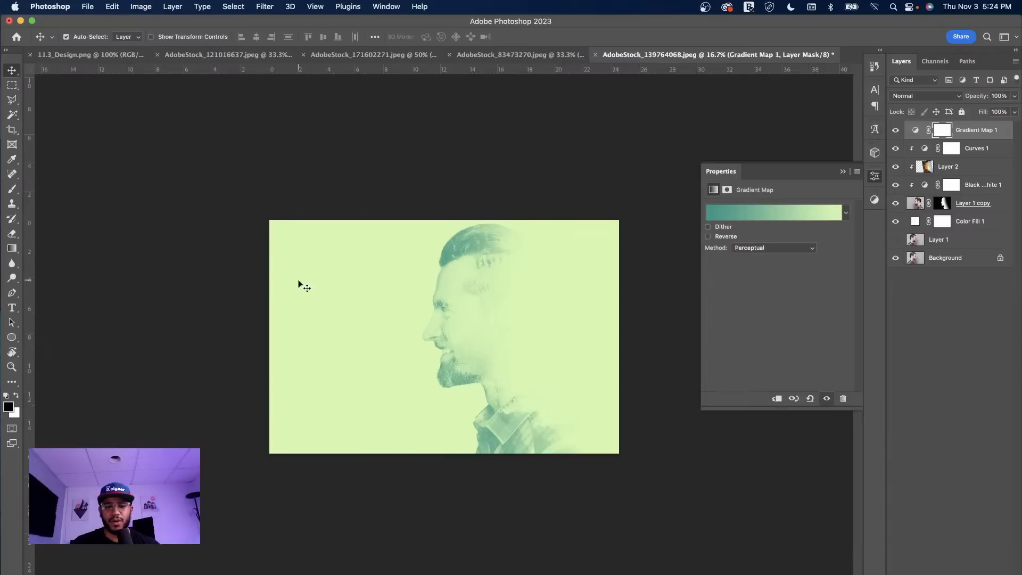
# Add a "Double Exposure" text layer in Basic Sans Black beside the face and enlarge it to about 1724 pt.
pyautogui.press('t')
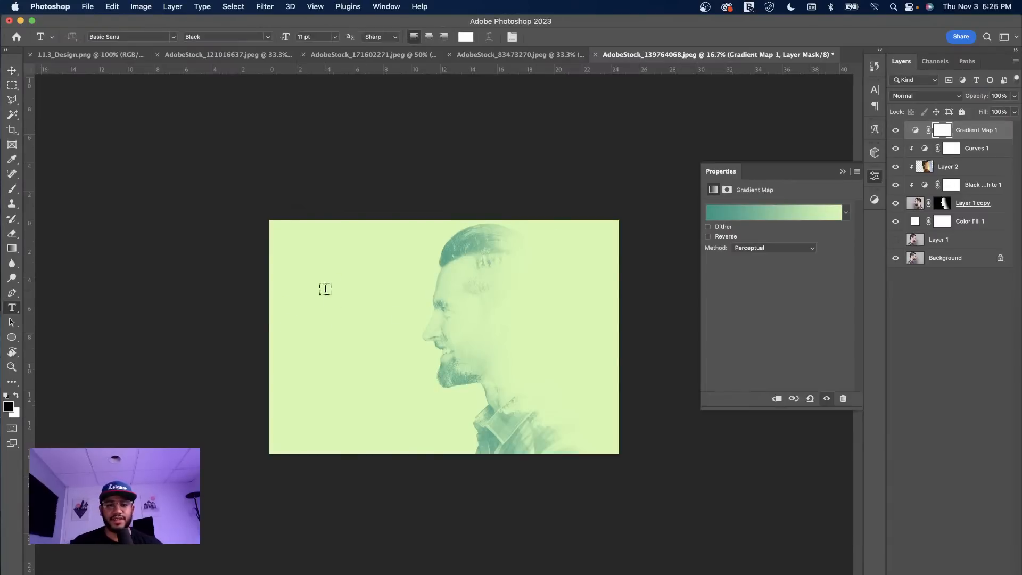
pyautogui.moveTo(358, 320); pyautogui.dragTo(366, 321)
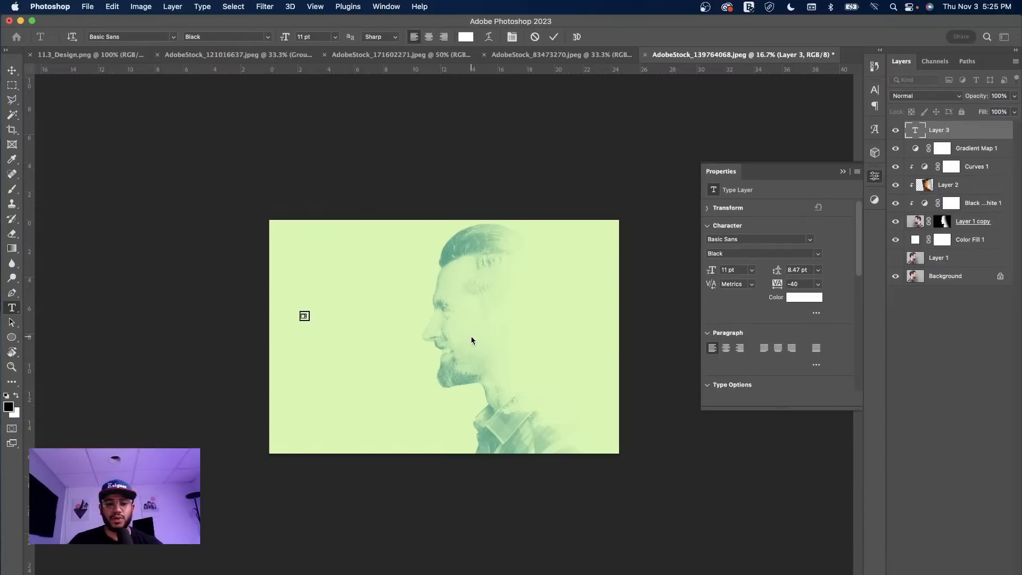
pyautogui.click(12, 70)
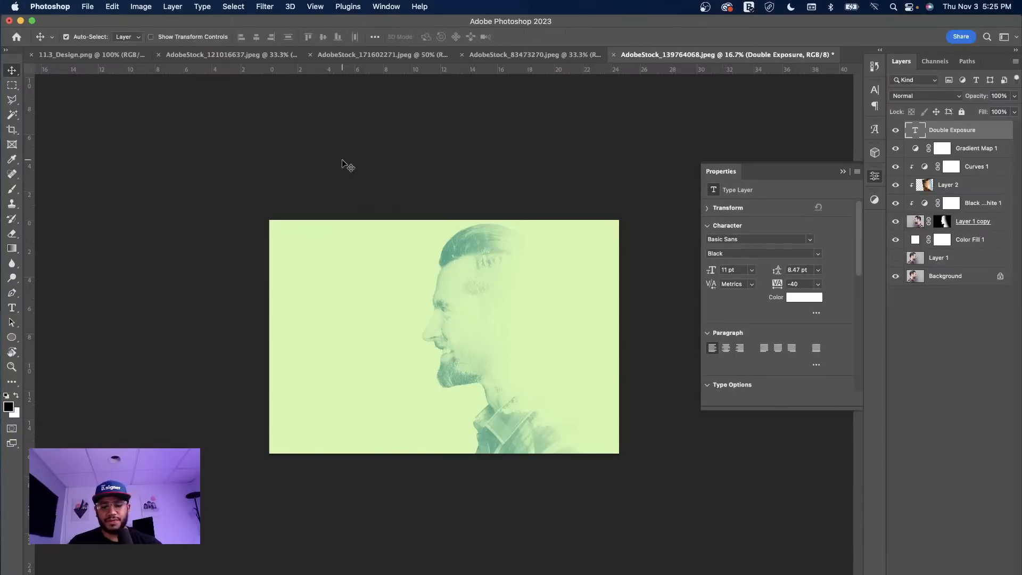
pyautogui.press('super+t')
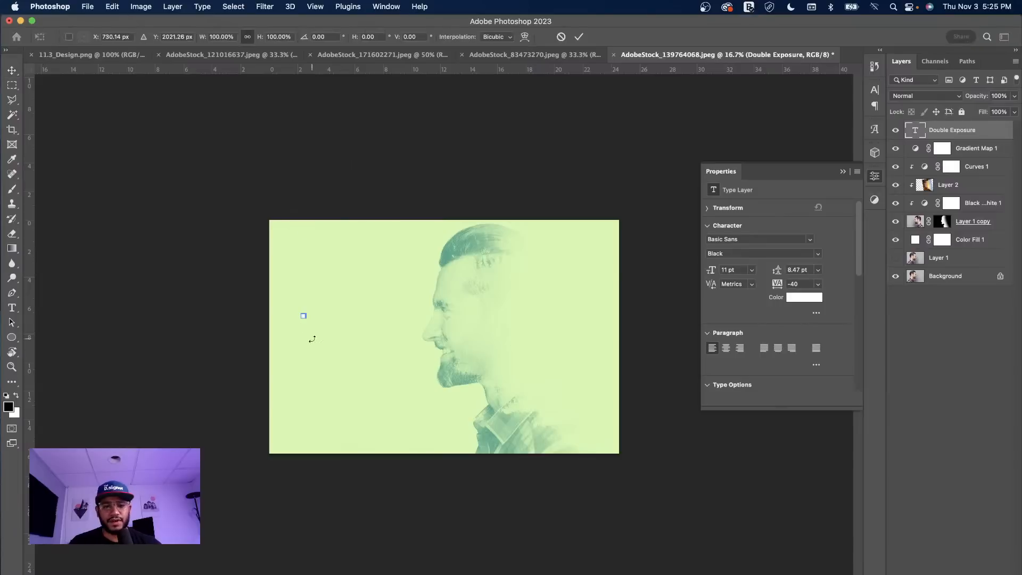
pyautogui.moveTo(384, 365); pyautogui.dragTo(578, 427)
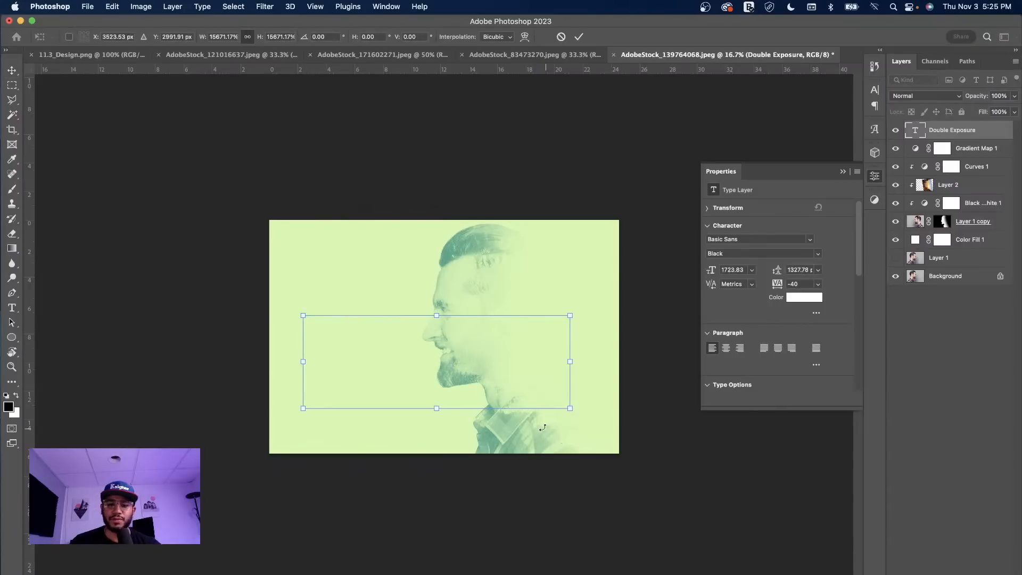
pyautogui.press('Return')
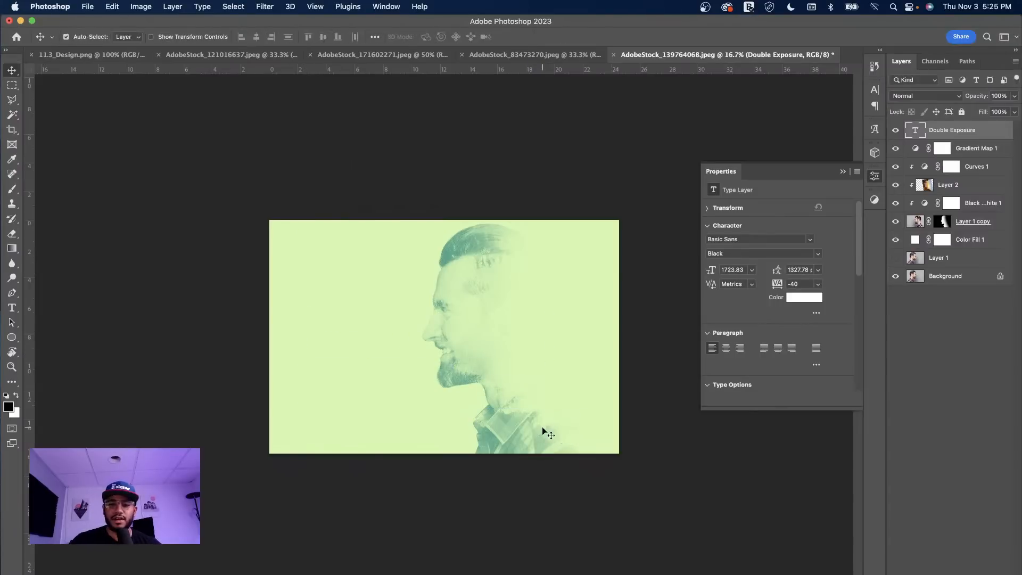
# Move the Double Exposure text higher on the canvas and check its character settings, opacity and layer visibility.
pyautogui.click(875, 176)
pyautogui.click(875, 90)
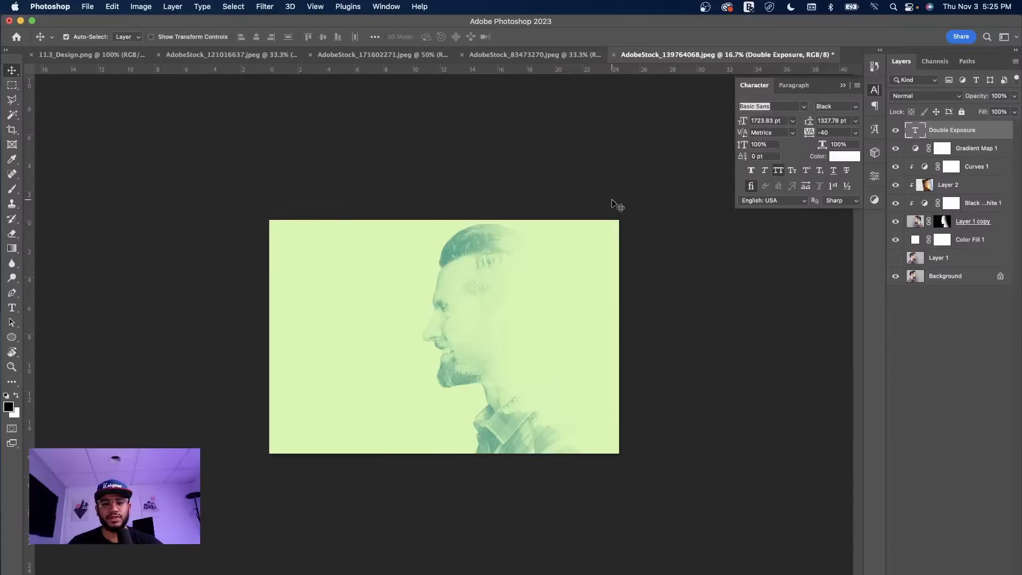
pyautogui.press('cmd+t')
pyautogui.moveTo(410, 366); pyautogui.dragTo(407, 309)
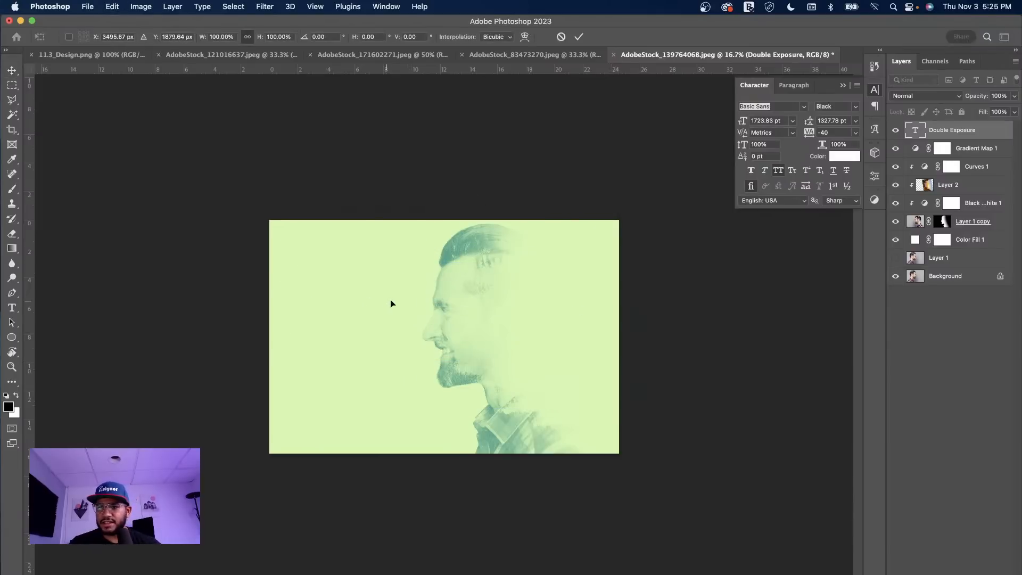
pyautogui.press('Return')
pyautogui.click(1015, 97)
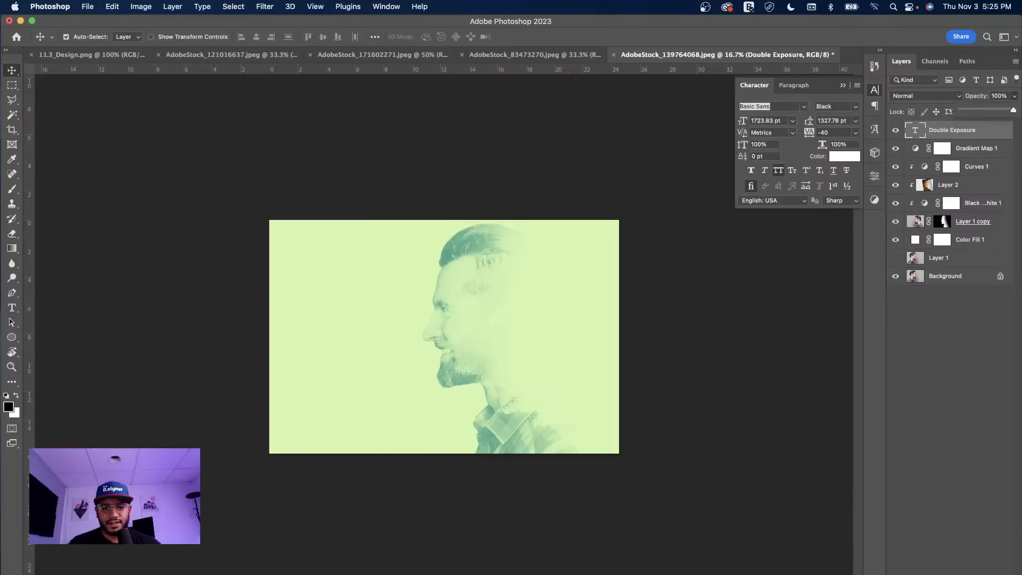
pyautogui.click(973, 131)
pyautogui.click(895, 131)
pyautogui.click(895, 131)
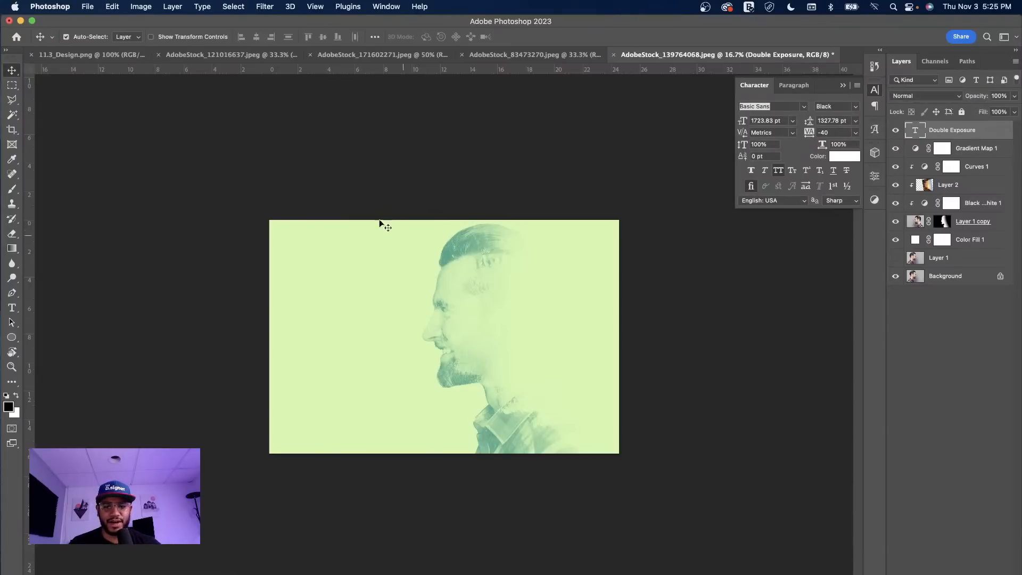
# Try to load the Double Exposure text as a selection, and delete its text layer.
pyautogui.click(11, 307)
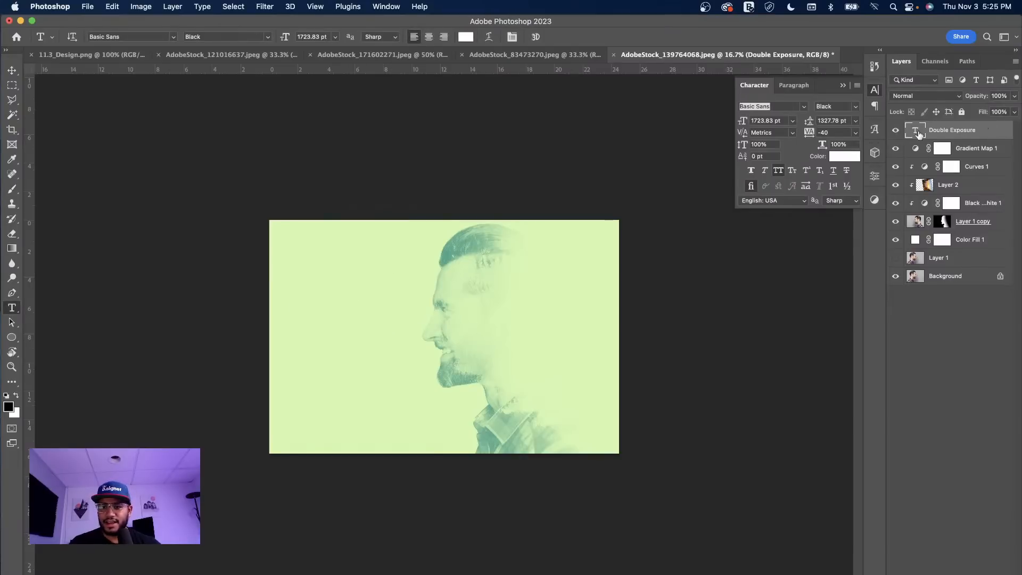
pyautogui.keyDown('super'); pyautogui.click(919, 133); pyautogui.keyUp('super')
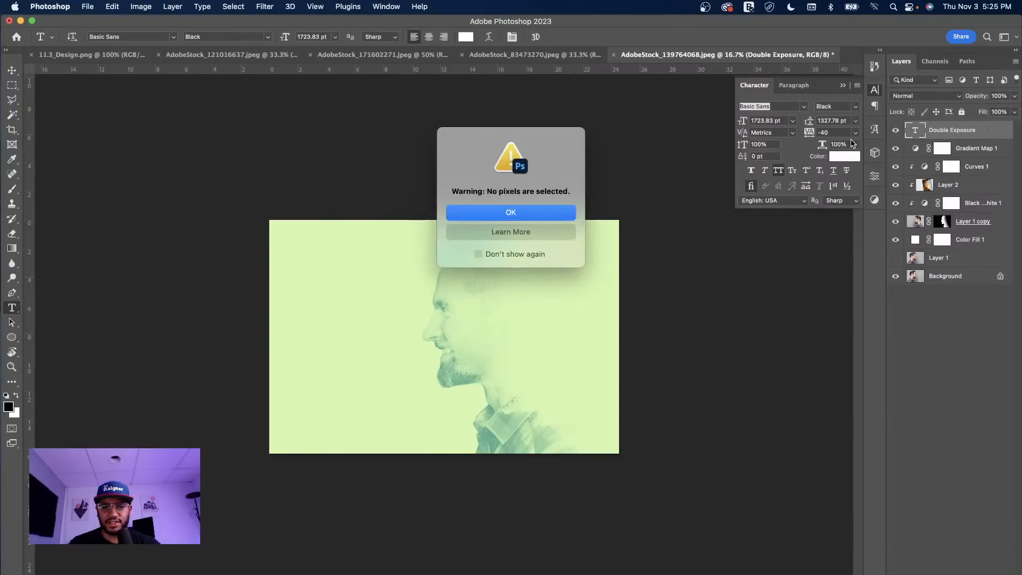
pyautogui.click(531, 215)
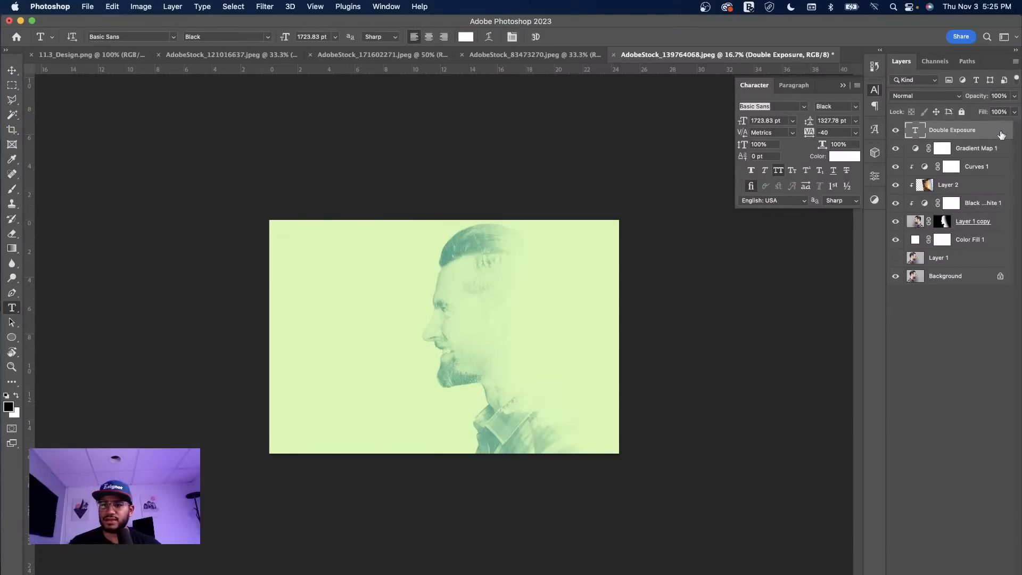
pyautogui.press('Delete')
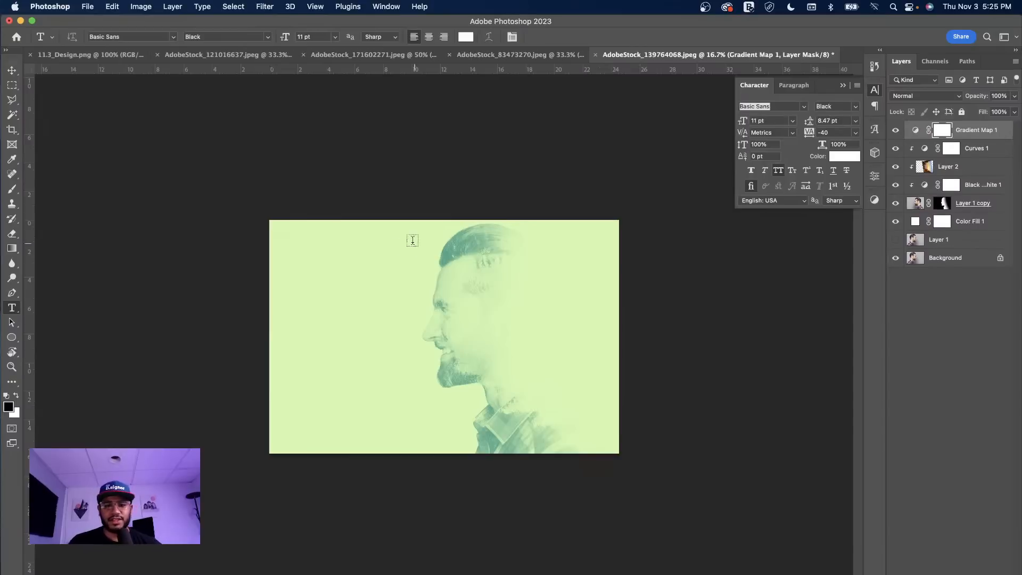
# Add a new white "Double Exposure" text layer across the upper face with a font size of 100 pt.
pyautogui.click(334, 294)
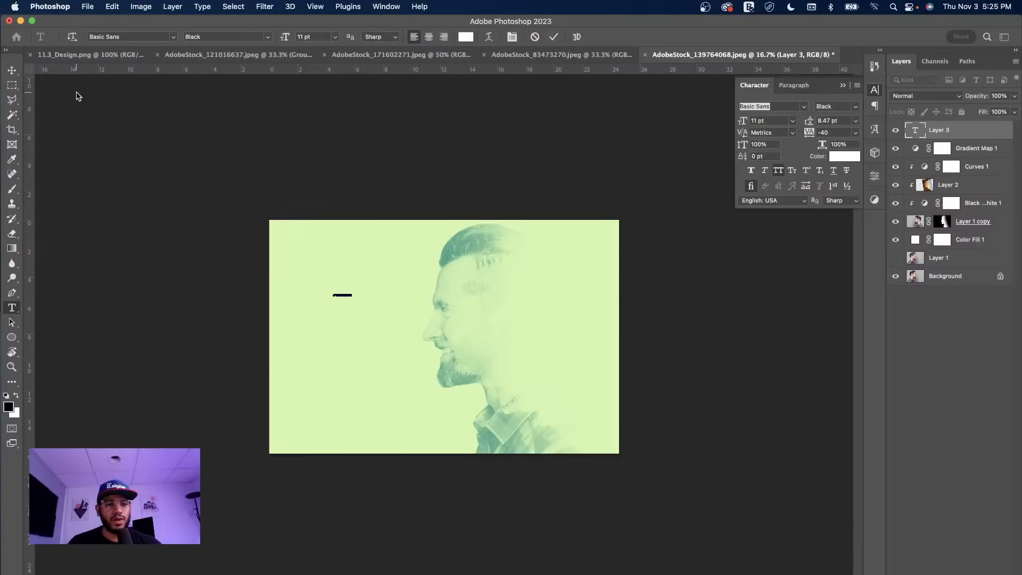
pyautogui.click(756, 120)
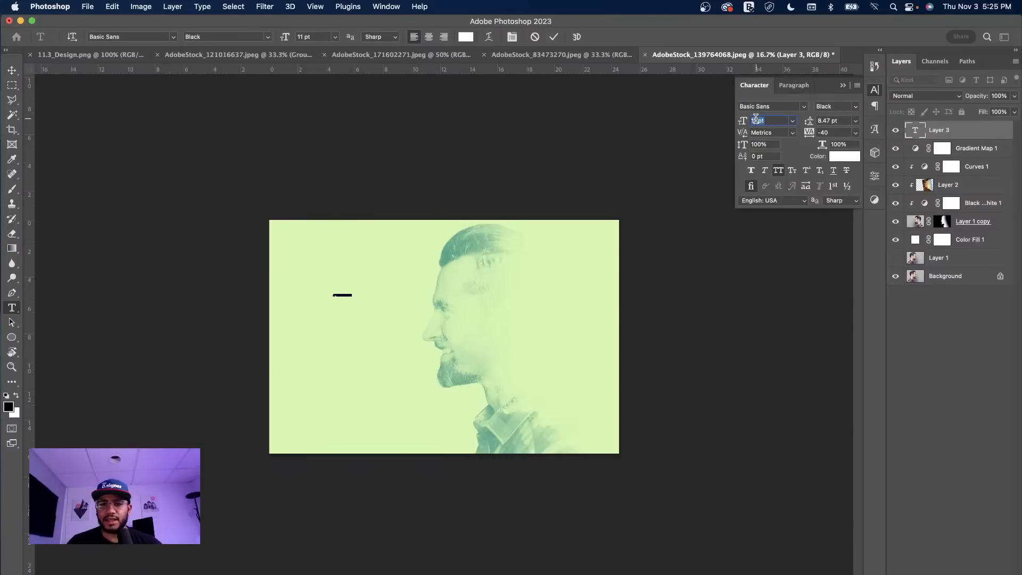
pyautogui.write('100')
pyautogui.press('Return')
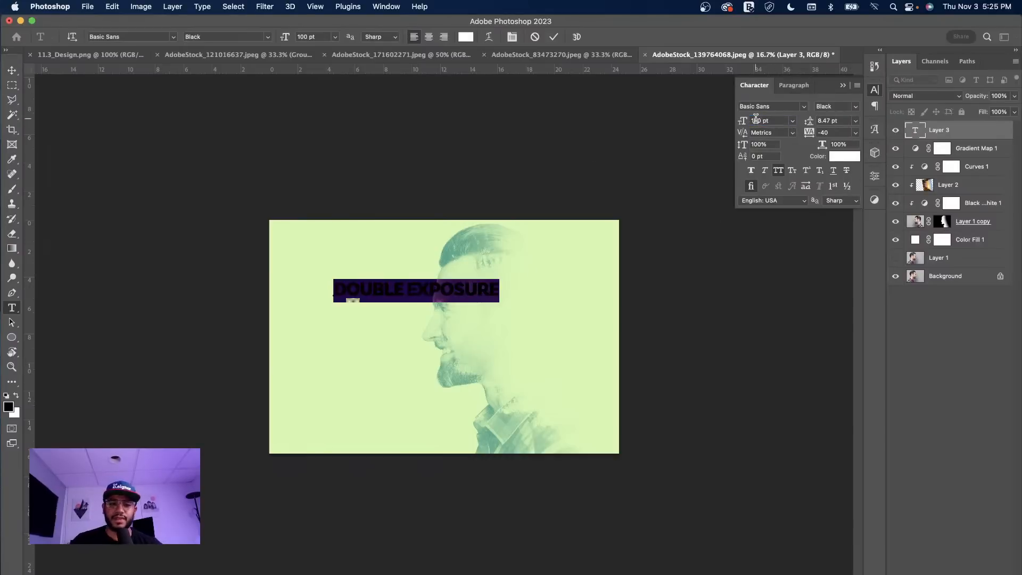
pyautogui.click(12, 70)
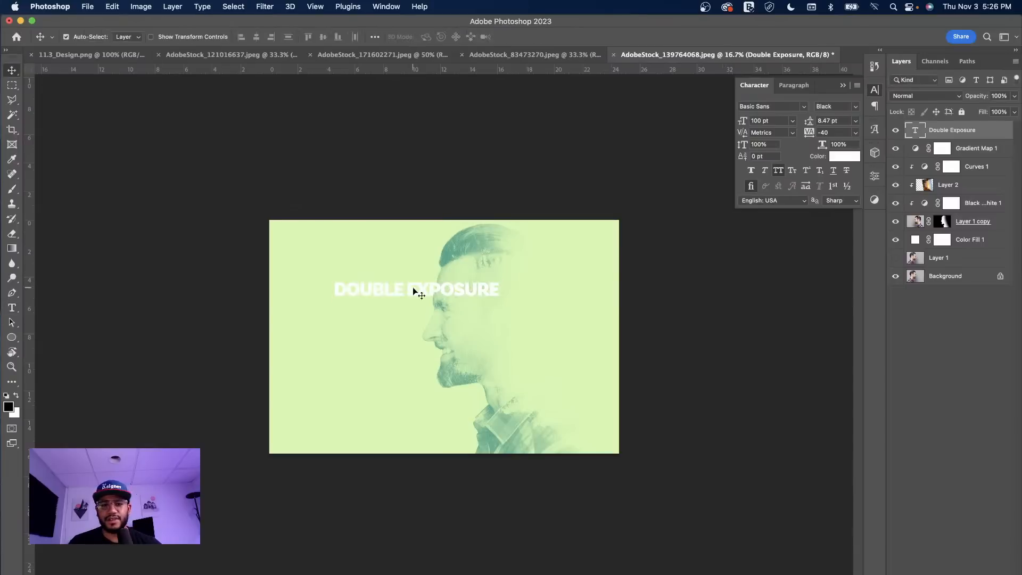
# Break the text into two lines before "Exposure" and set its leading to 65 pt.
pyautogui.press('t')
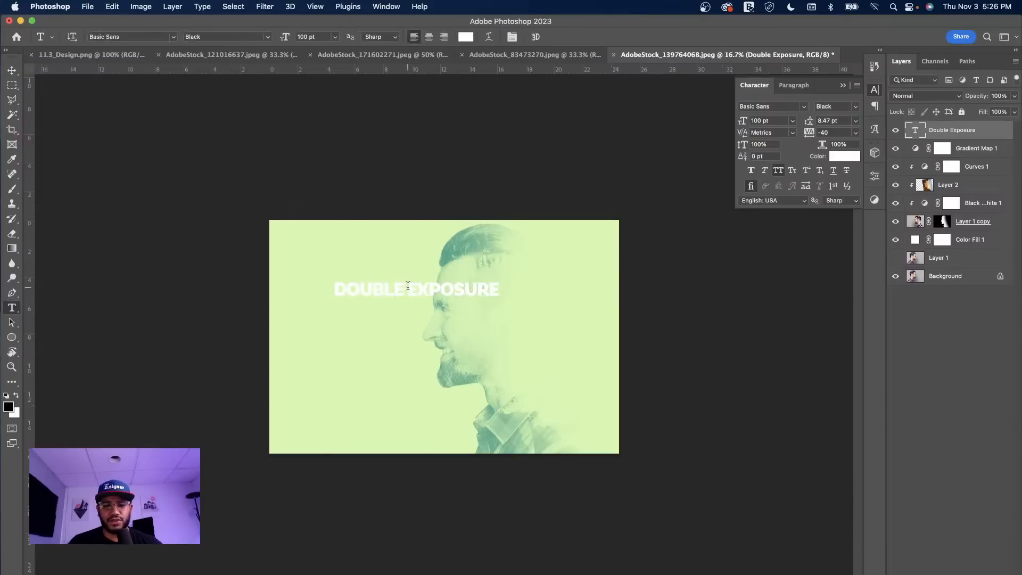
pyautogui.click(417, 289)
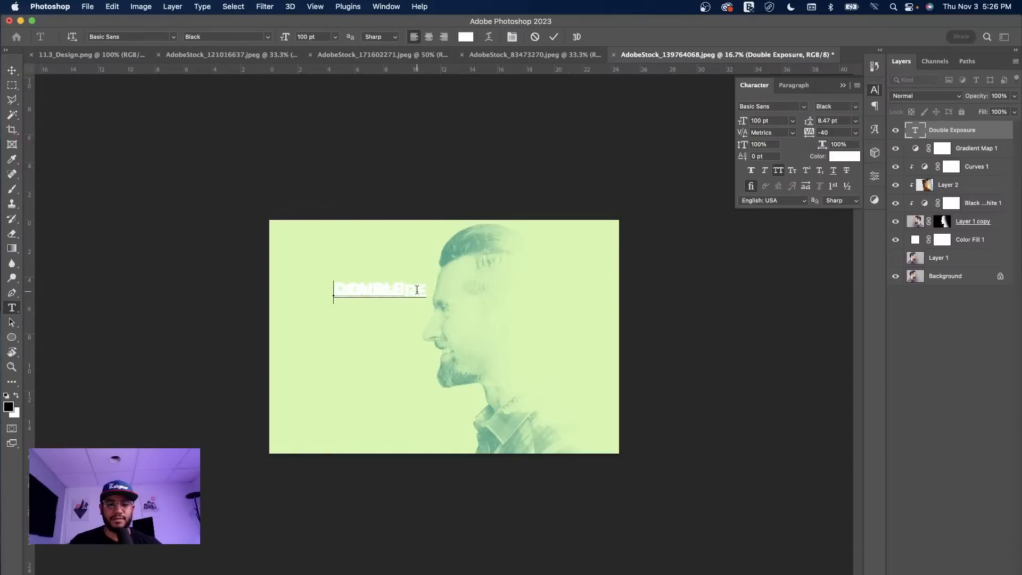
pyautogui.press('super+a')
pyautogui.hotkey('alt', 'Down')
pyautogui.hotkey('alt', 'Down')
pyautogui.hotkey('alt', 'Down')
pyautogui.hotkey('alt', 'Down')
pyautogui.hotkey('alt', 'Down')
pyautogui.hotkey('alt', 'Down')
pyautogui.hotkey('alt', 'Down')
pyautogui.hotkey('alt', 'Down')
pyautogui.hotkey('alt', 'Down')
pyautogui.hotkey('alt', 'Down')
pyautogui.hotkey('alt', 'Down')
pyautogui.hotkey('alt', 'Down')
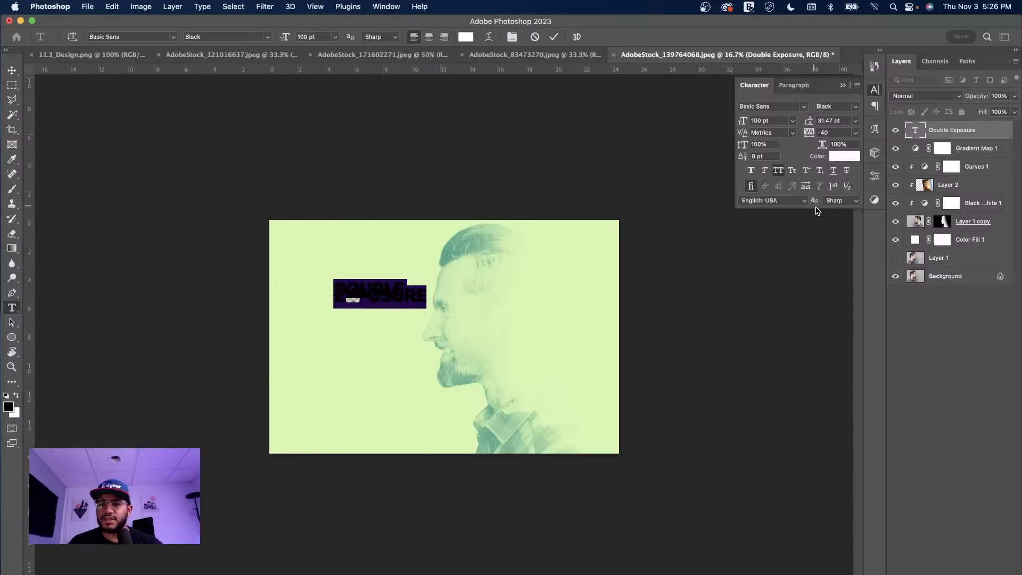
pyautogui.click(832, 120)
pyautogui.write('65')
pyautogui.press('Return')
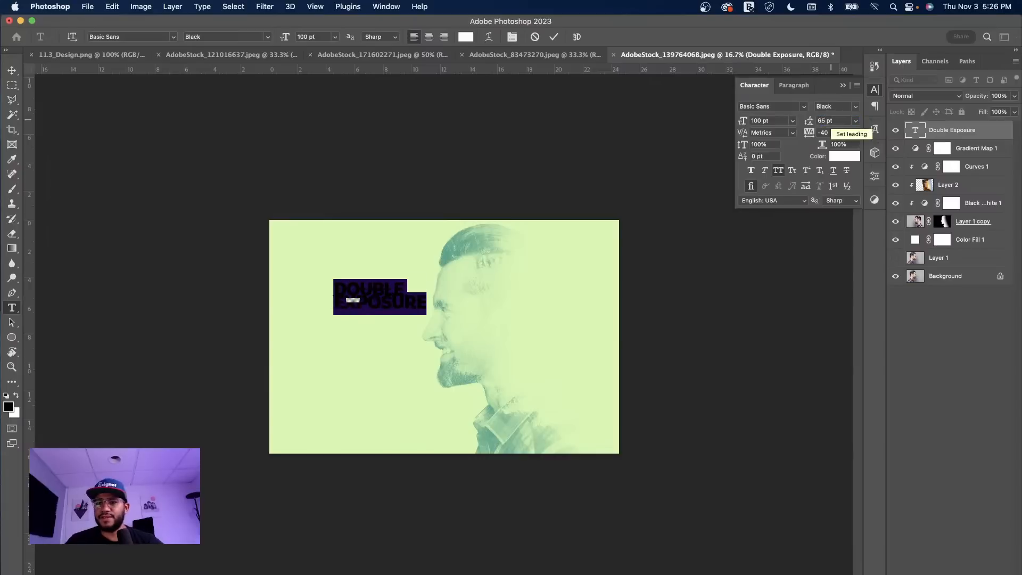
# Scale the two-line text to about 286% width and 327% height over the portrait.
pyautogui.click(12, 64)
pyautogui.press('super+t')
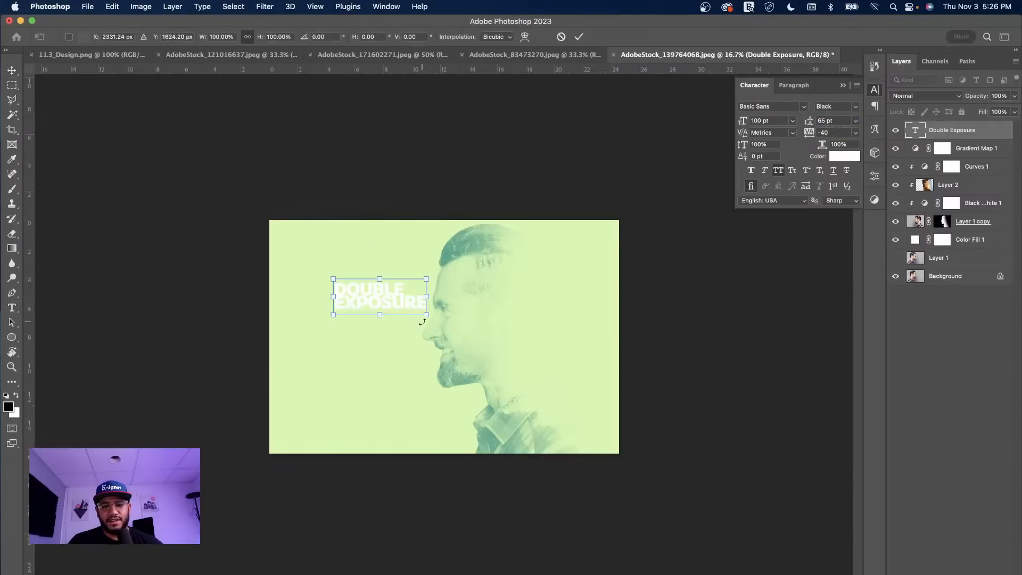
pyautogui.moveTo(426, 315); pyautogui.dragTo(599, 398)
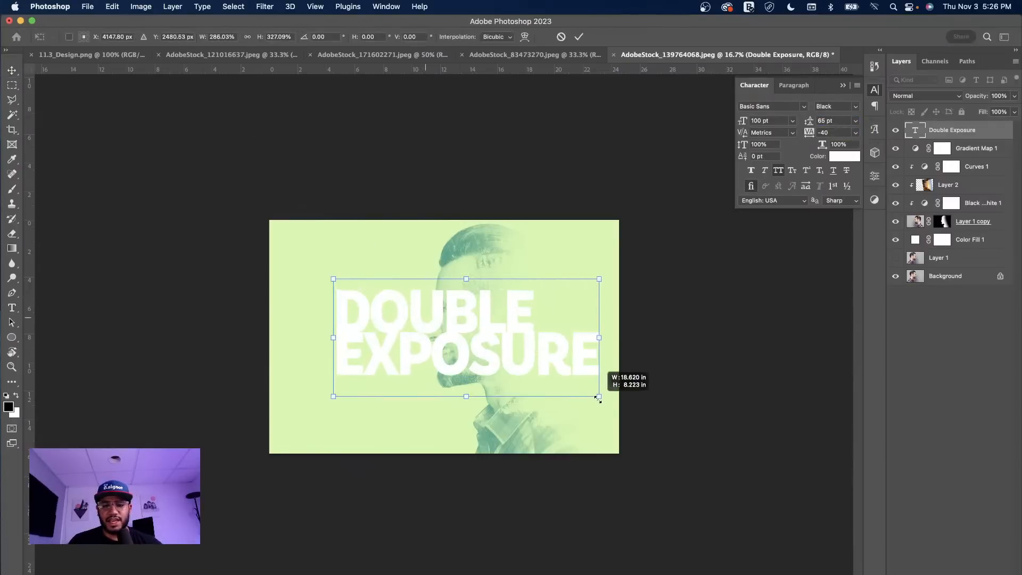
pyautogui.moveTo(456, 351); pyautogui.dragTo(405, 352)
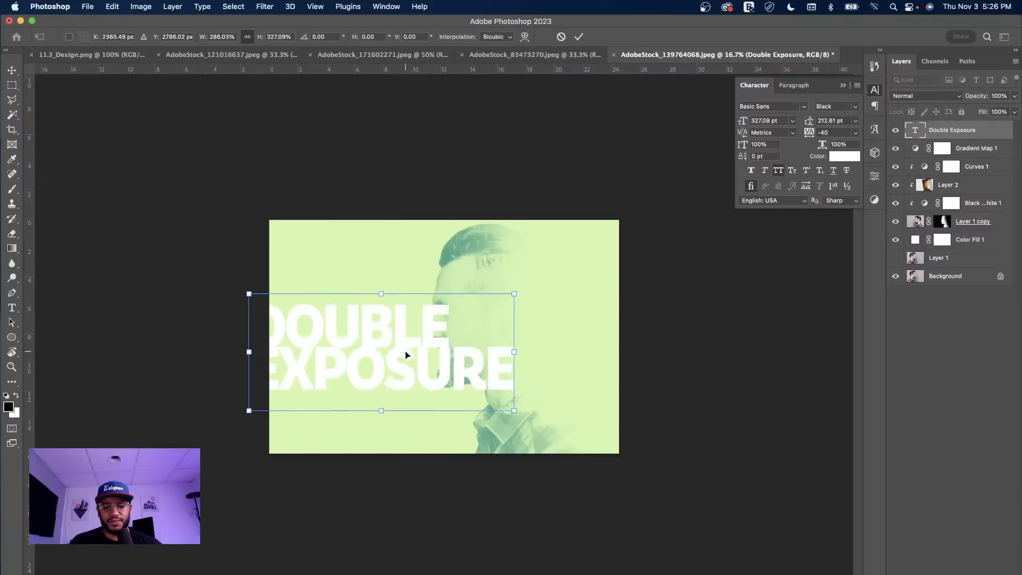
pyautogui.press('super+z')
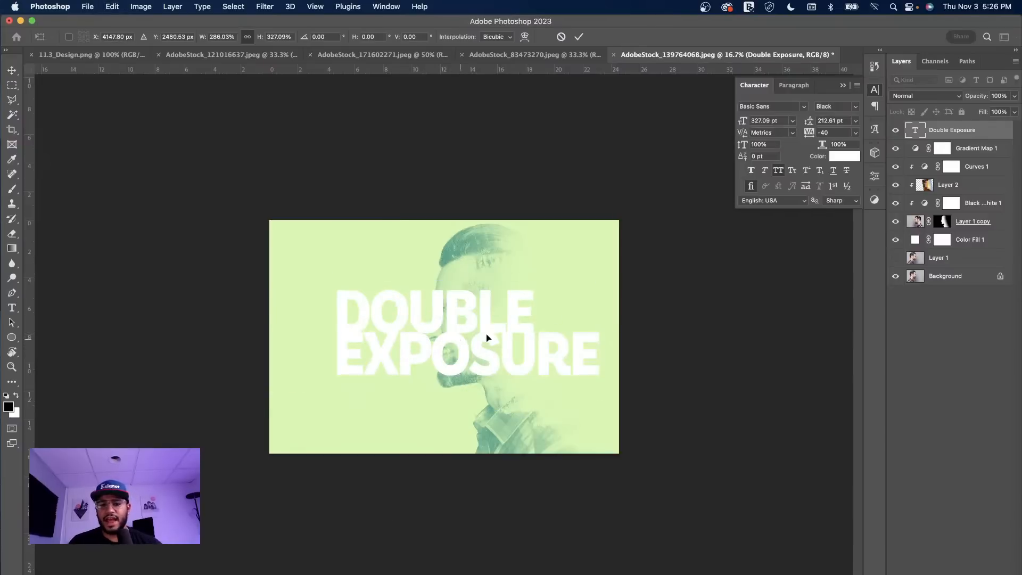
pyautogui.press('Return')
# Set the leading of the enlarged Double Exposure text to 300 pt.
pyautogui.click(830, 121)
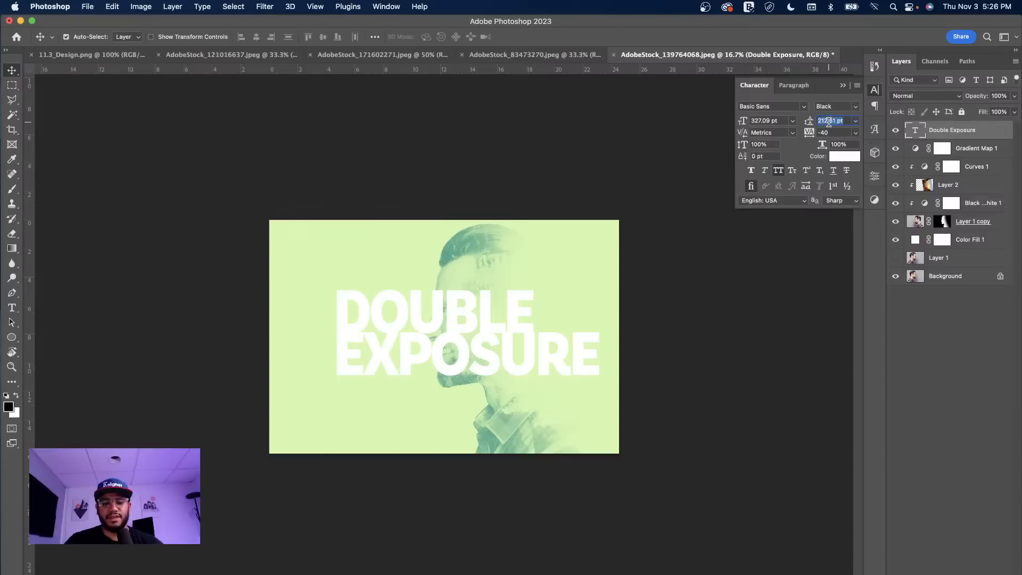
pyautogui.write('300')
pyautogui.press('Return')
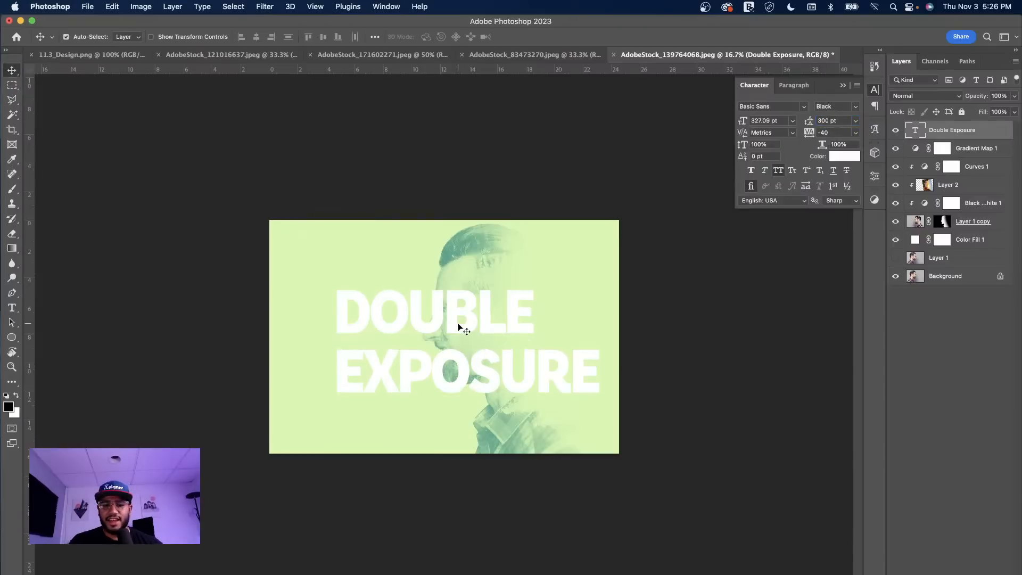
# Shift the enlarged text toward the canvas's left edge, and delete the Double Exposure text layer.
pyautogui.moveTo(453, 326); pyautogui.dragTo(407, 321)
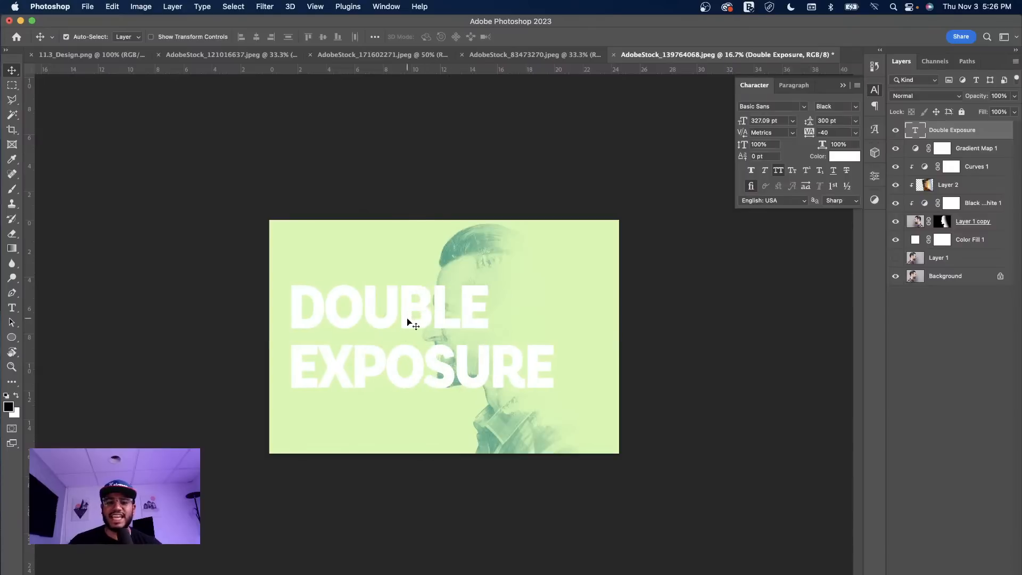
pyautogui.press('Delete')
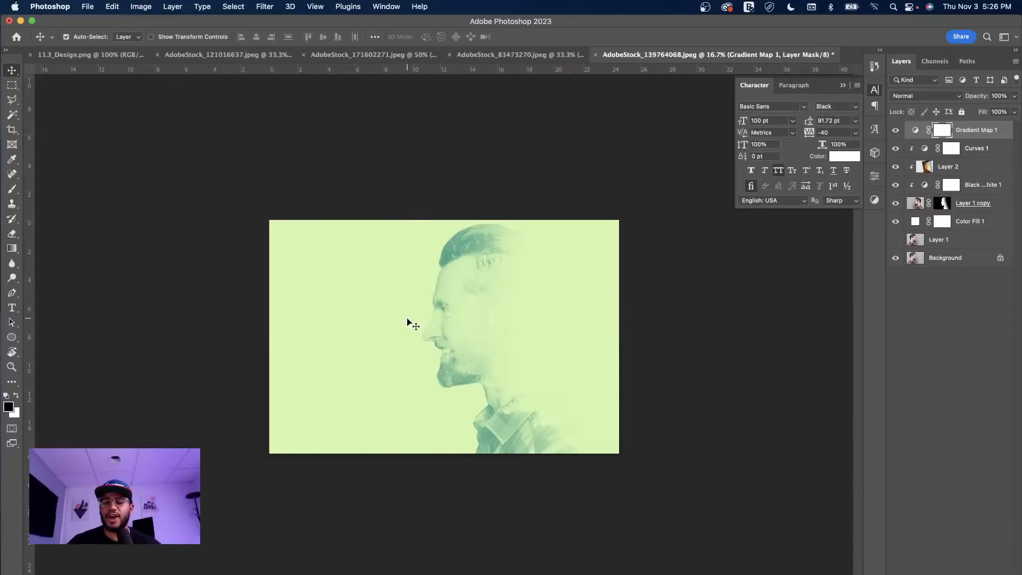